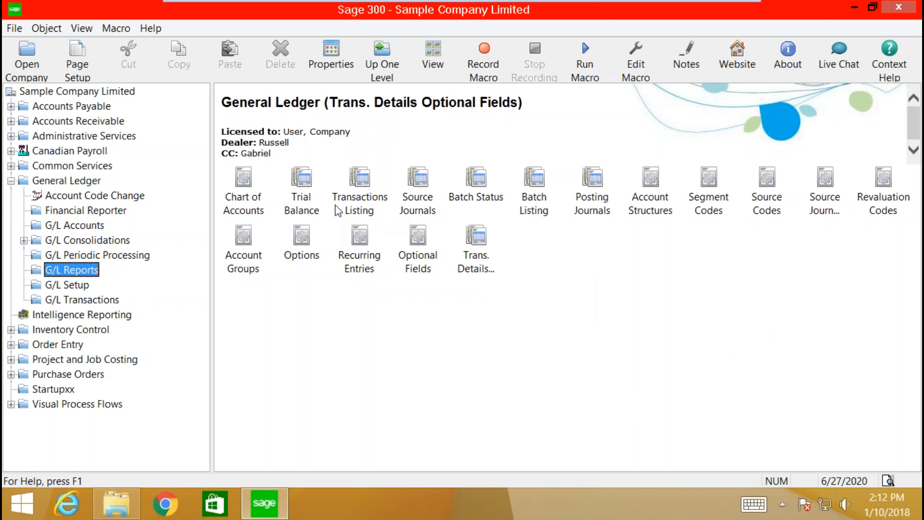
Step: Open the Trial Balance settings and print a Provisional Quantity preview as of 6/30/2020
double_click(301, 194)
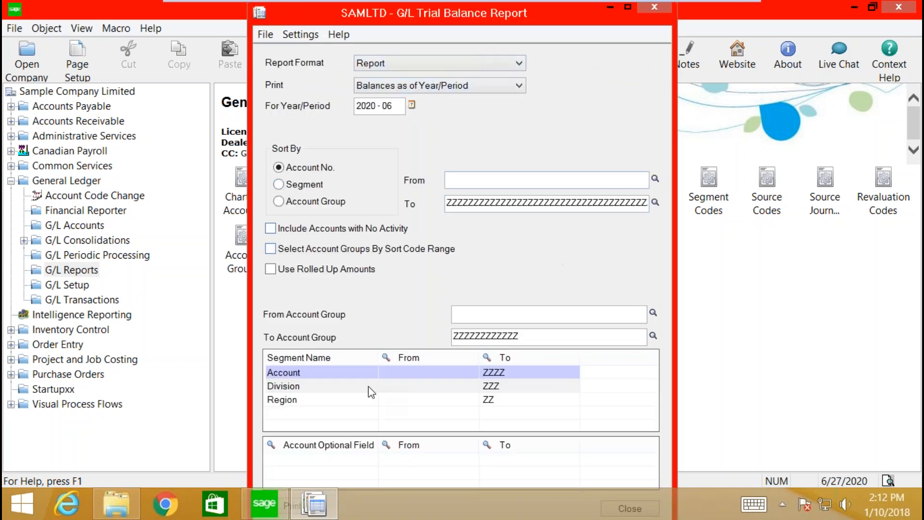
scroll(606, 403, "down", 5)
mouse_move(288, 494)
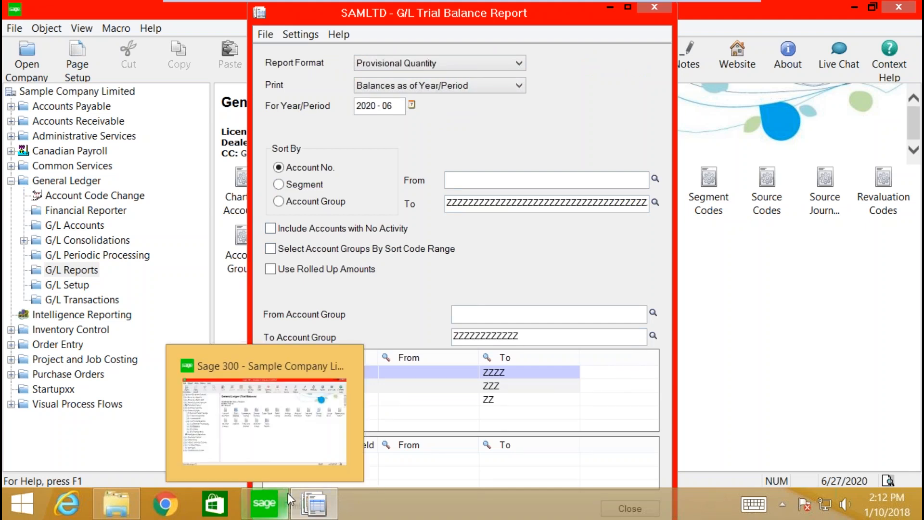
key("alt")
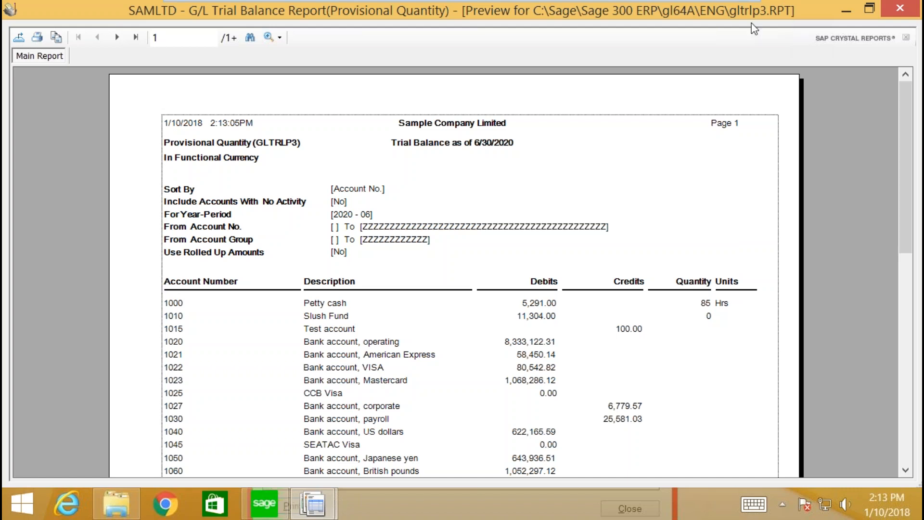
Step: Select the Test account description and GLTRLP3 title fields, then dismiss Find Text without searching
left_click(331, 331)
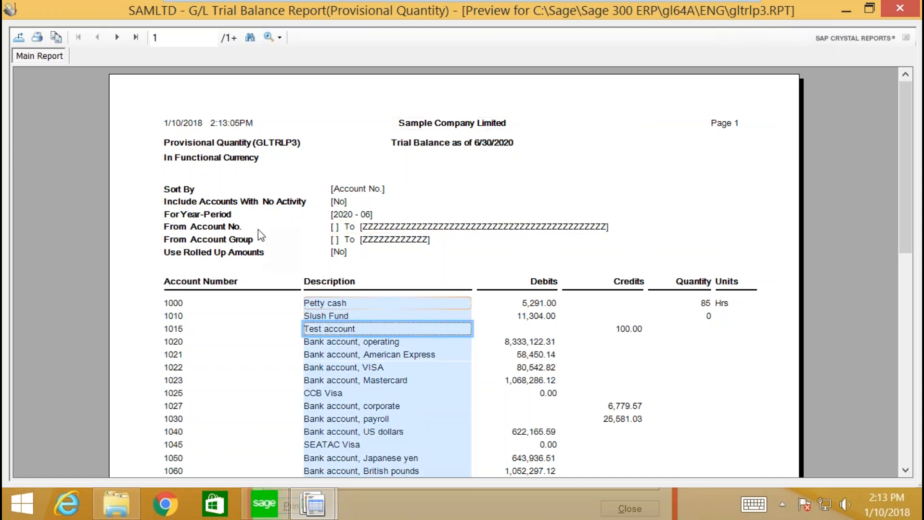
left_click(580, 162)
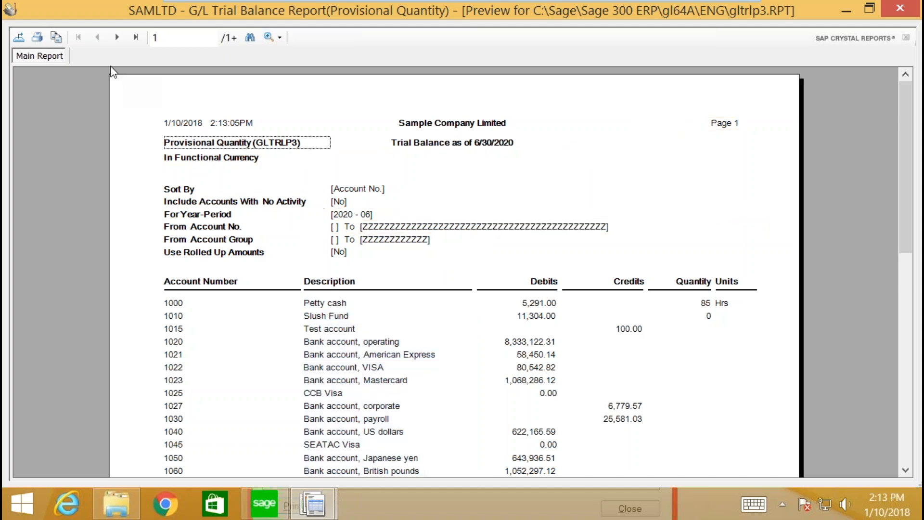
left_click(249, 39)
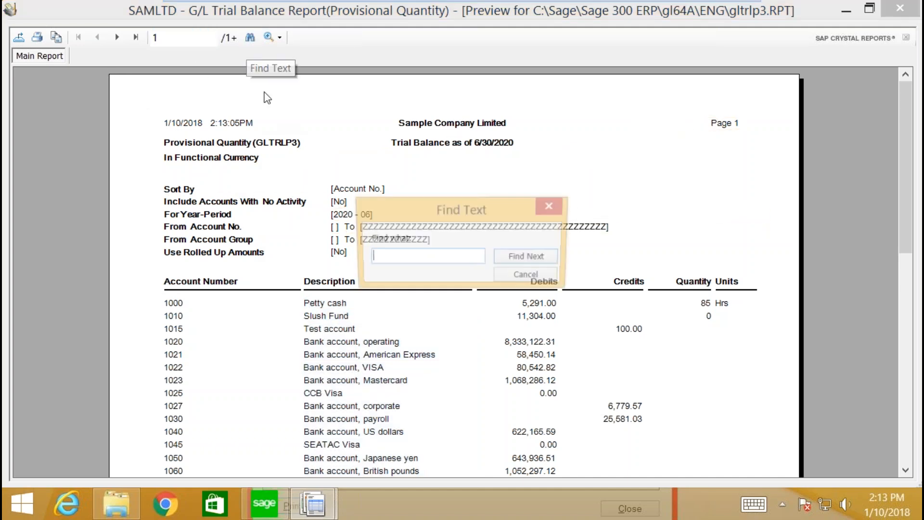
left_click(552, 203)
Step: Check the Export formats (Adobe Acrobat PDF), cancel without exporting, and close the preview
left_click(17, 40)
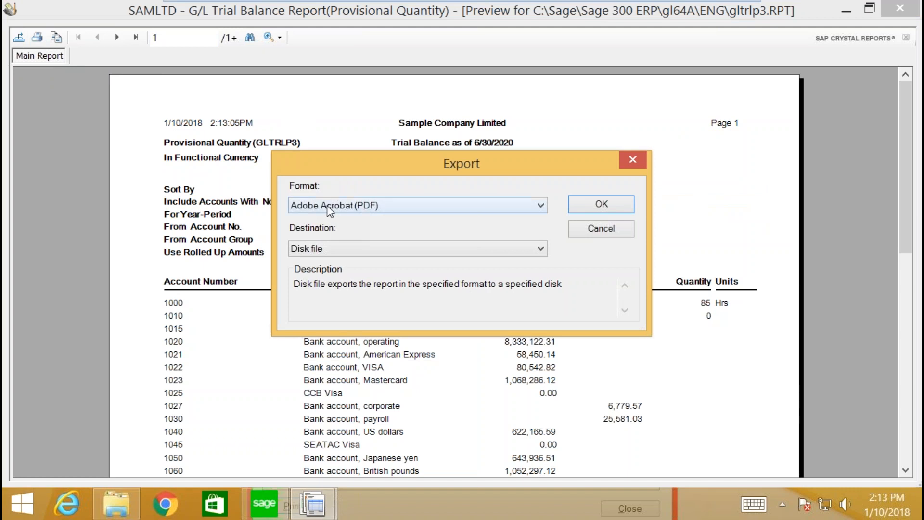
left_click(327, 205)
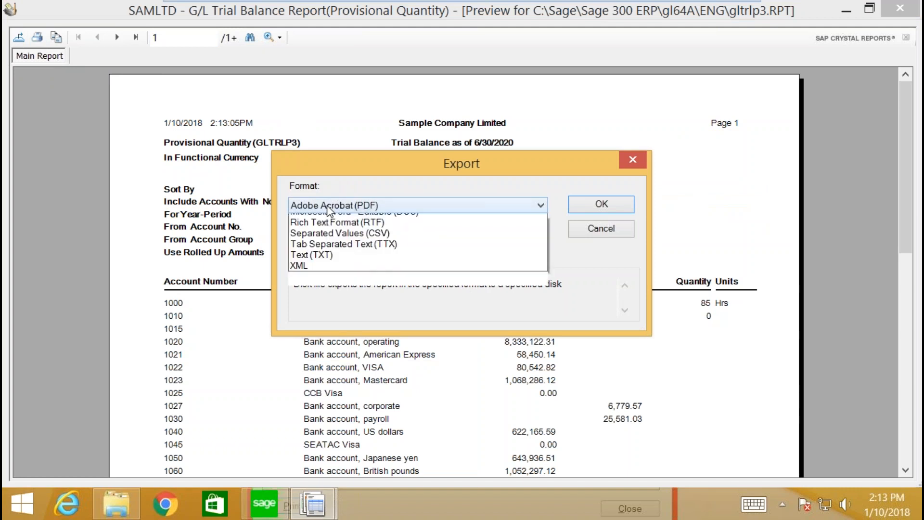
left_click(637, 160)
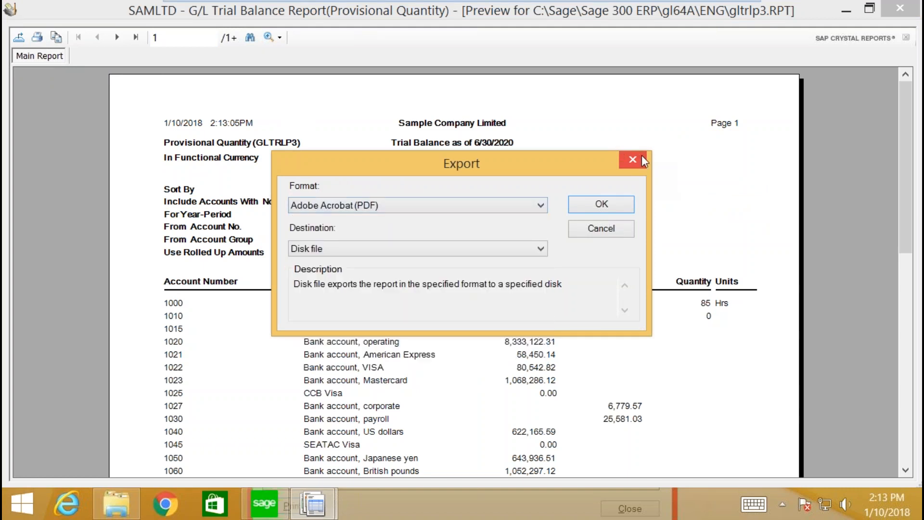
left_click(636, 160)
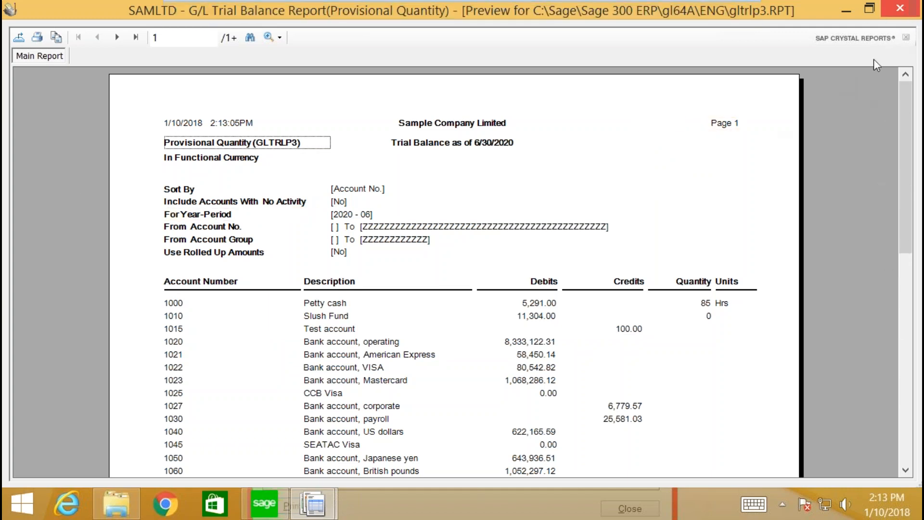
left_click(899, 9)
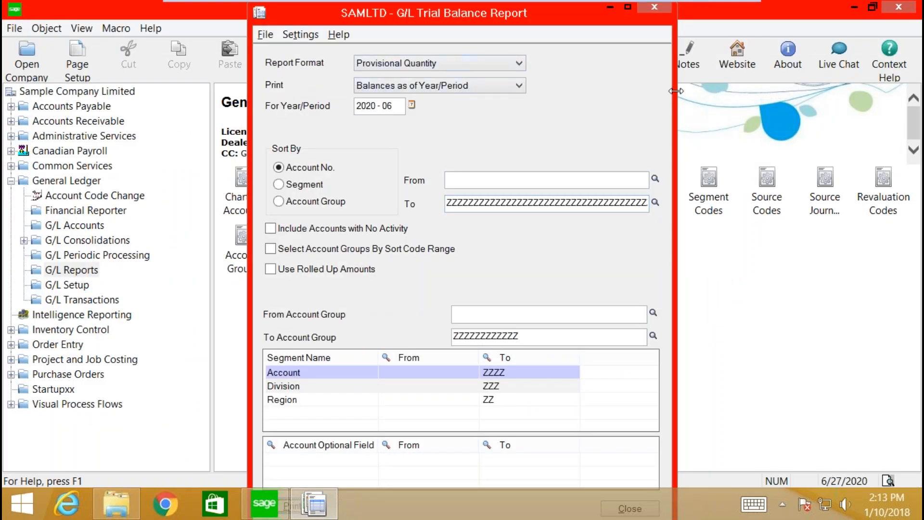
Step: Reset the format to Report, sort by segment, include no-activity accounts, then close the settings
left_click(441, 67)
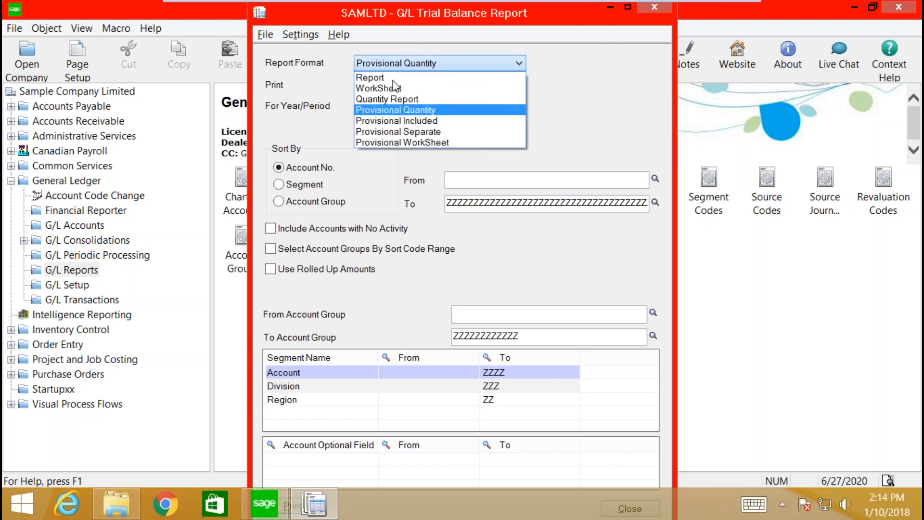
left_click(379, 79)
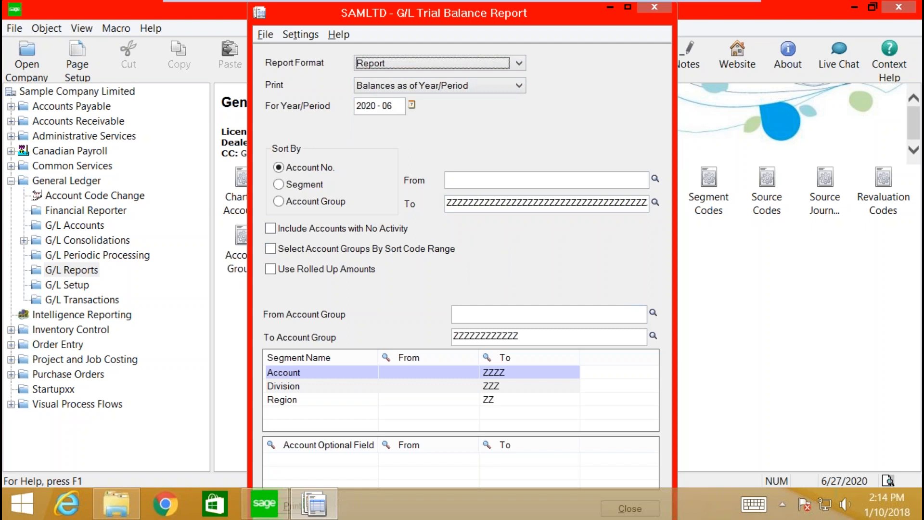
left_click(279, 184)
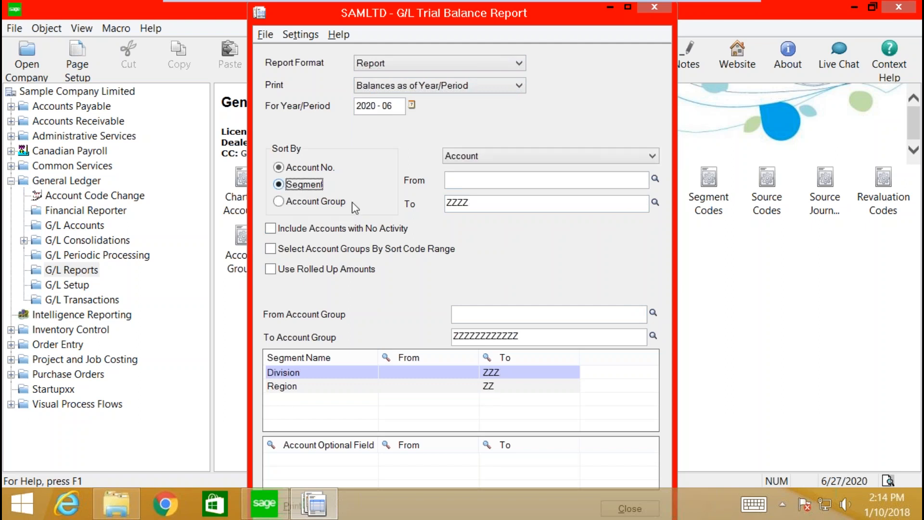
left_click(270, 229)
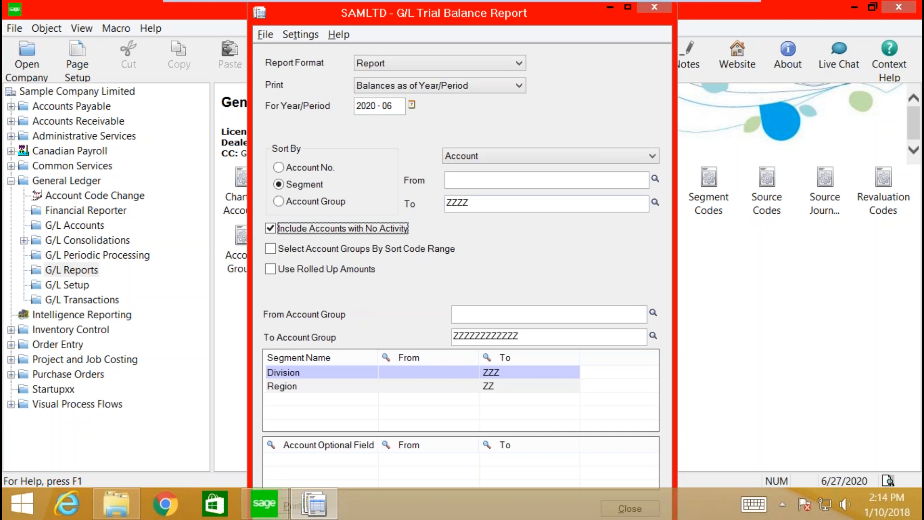
left_click(653, 10)
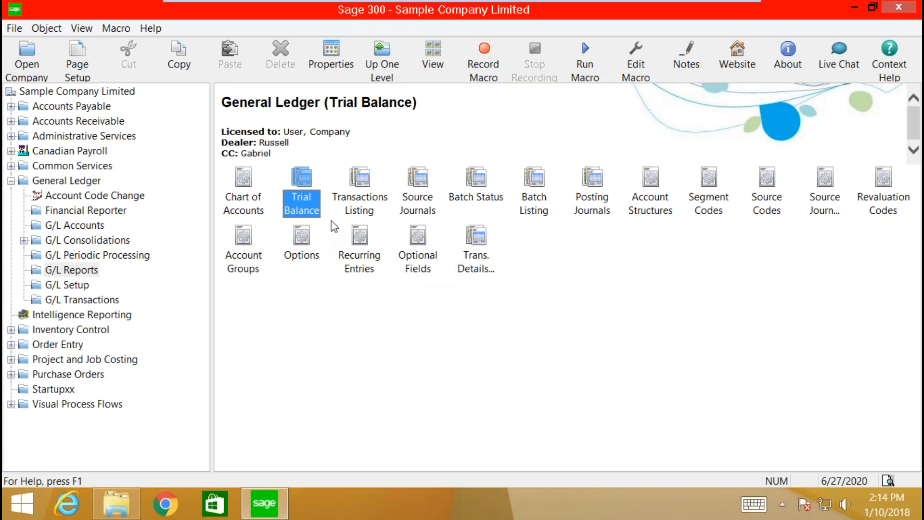
left_click(17, 30)
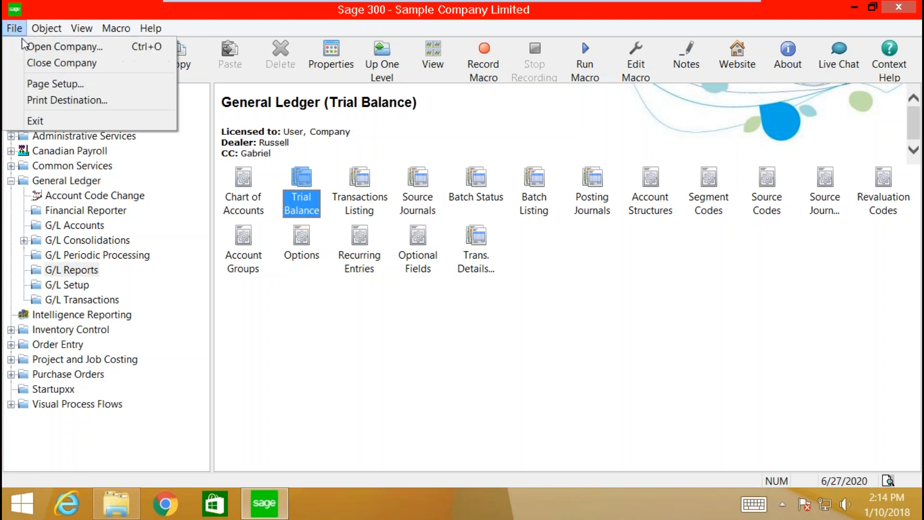
left_click(85, 101)
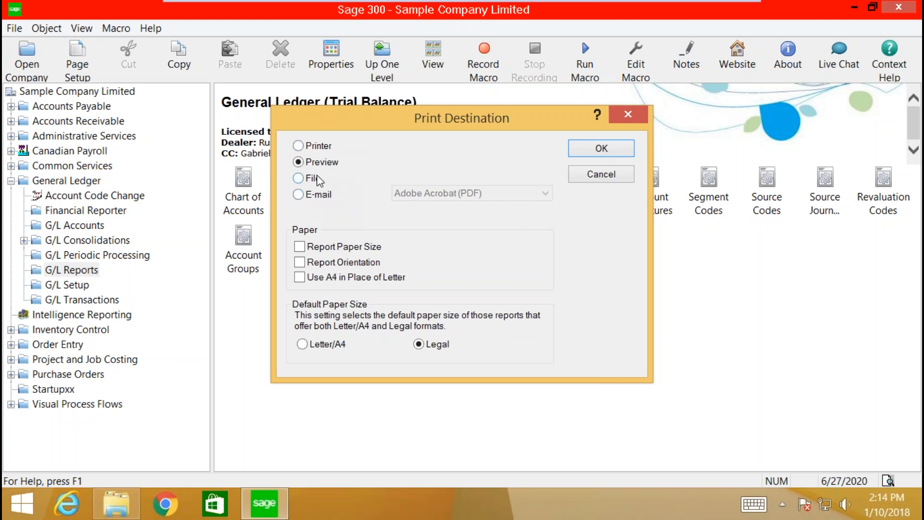
left_click(597, 147)
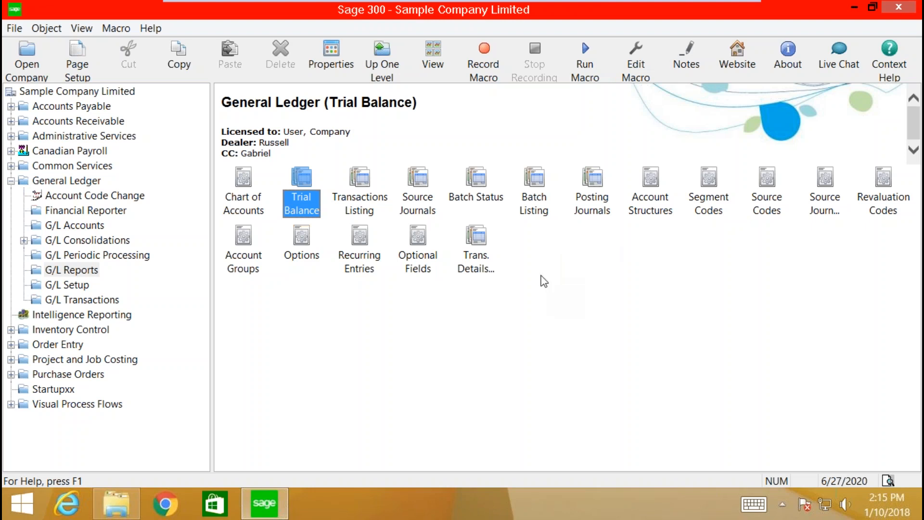
Step: Start a new report shortcut in the G/L Reports folder titled Test
right_click(526, 255)
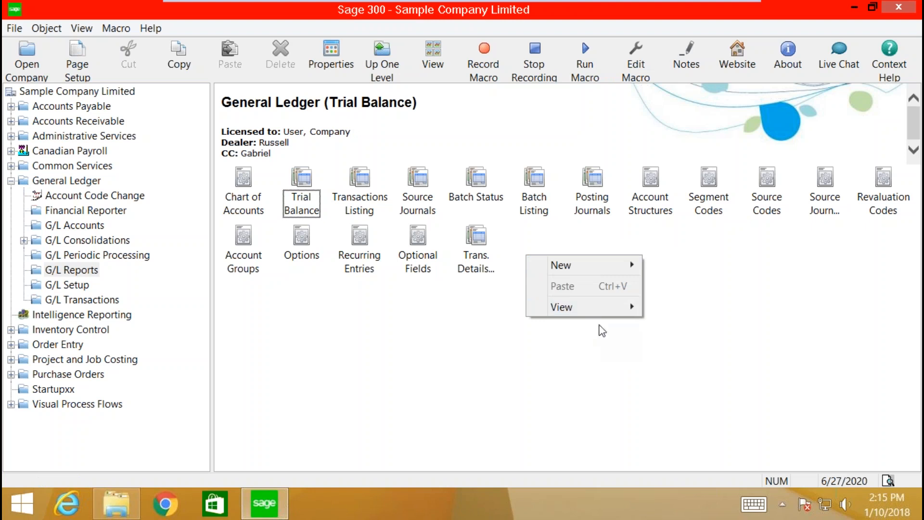
mouse_move(595, 266)
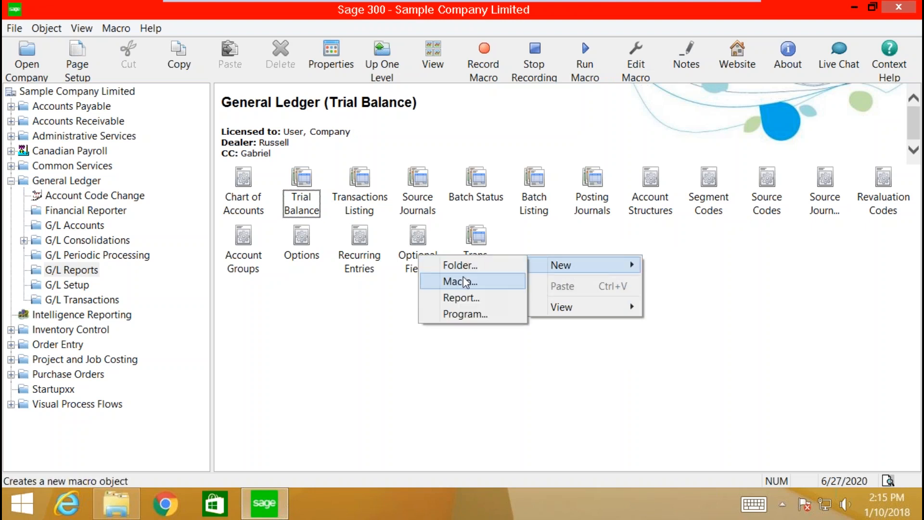
left_click(461, 298)
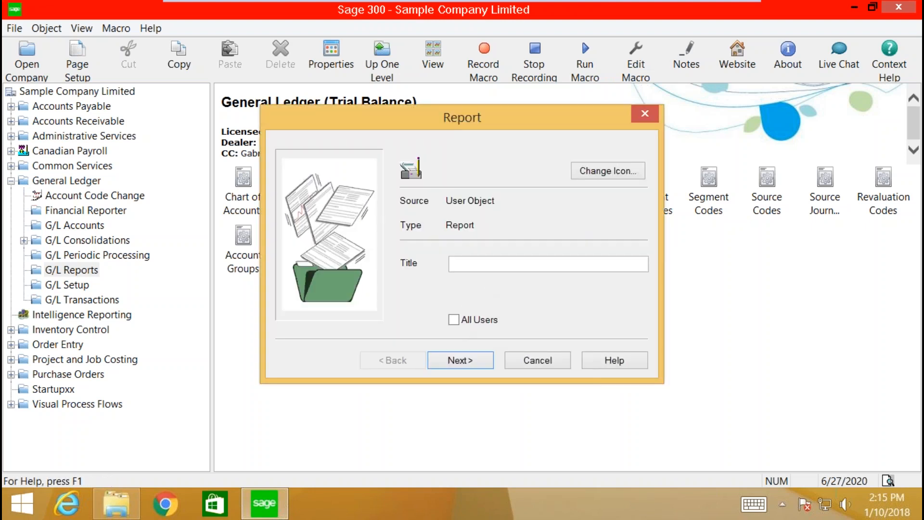
type("Test")
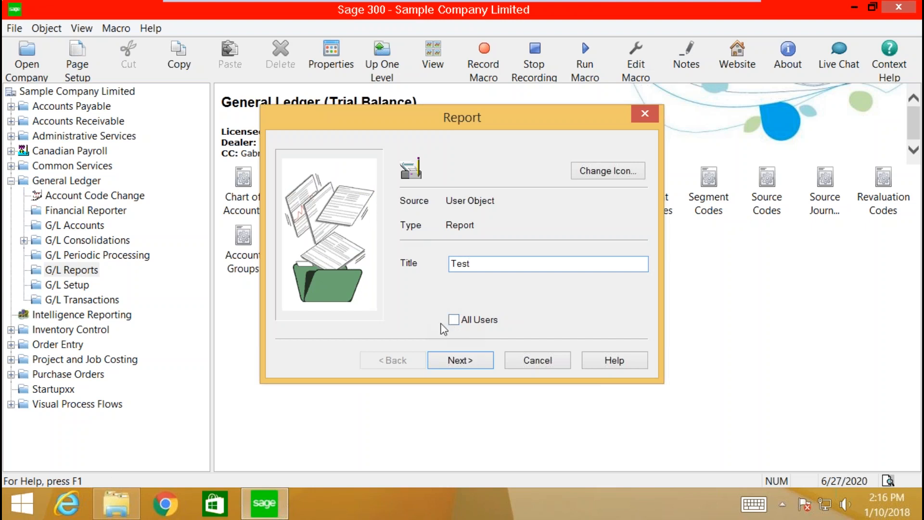
Step: Link apcprs_new (1).rpt from the Desktop as its report file and finish the wizard
left_click(464, 360)
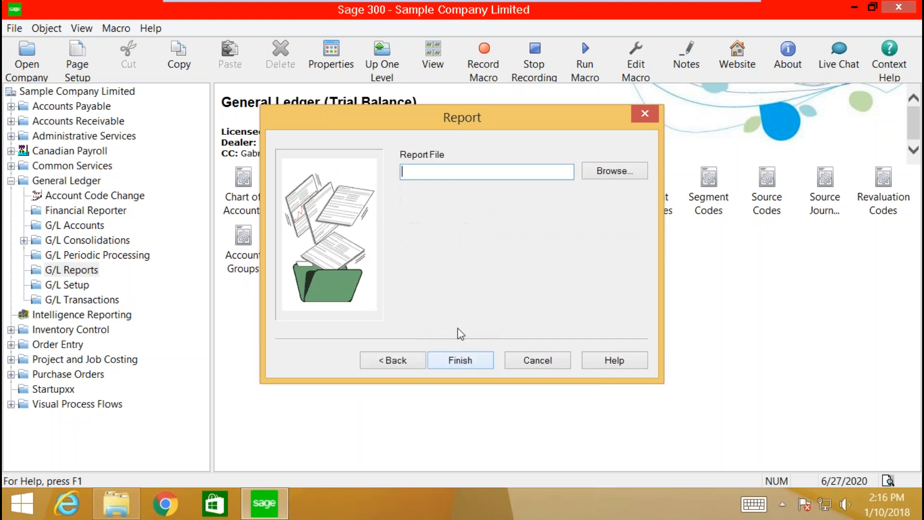
left_click(612, 173)
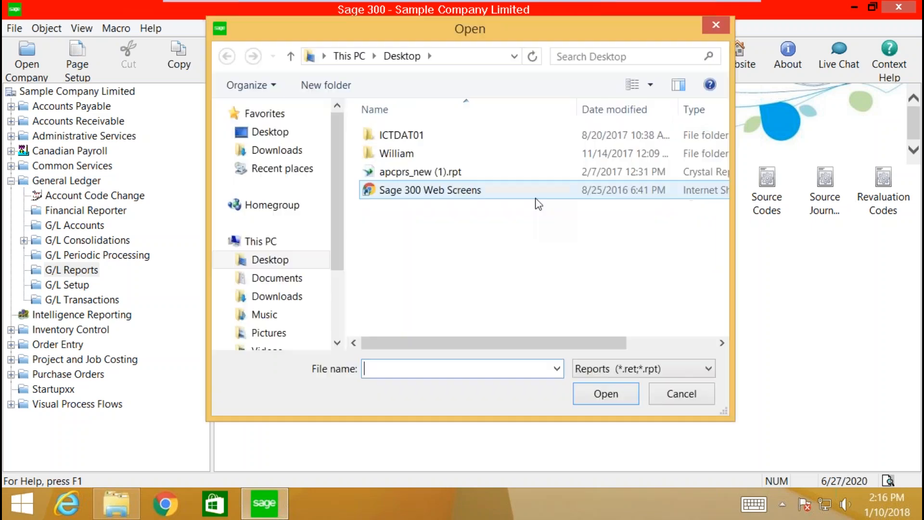
double_click(397, 173)
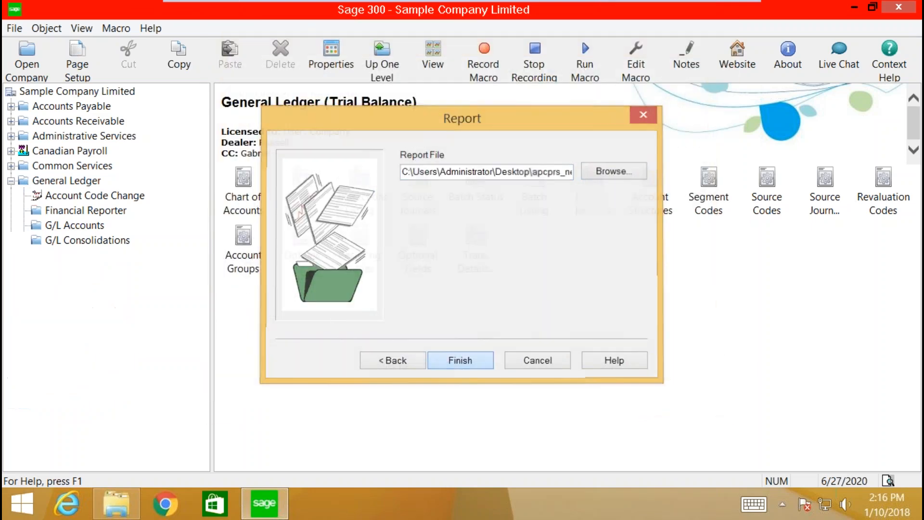
left_click(460, 360)
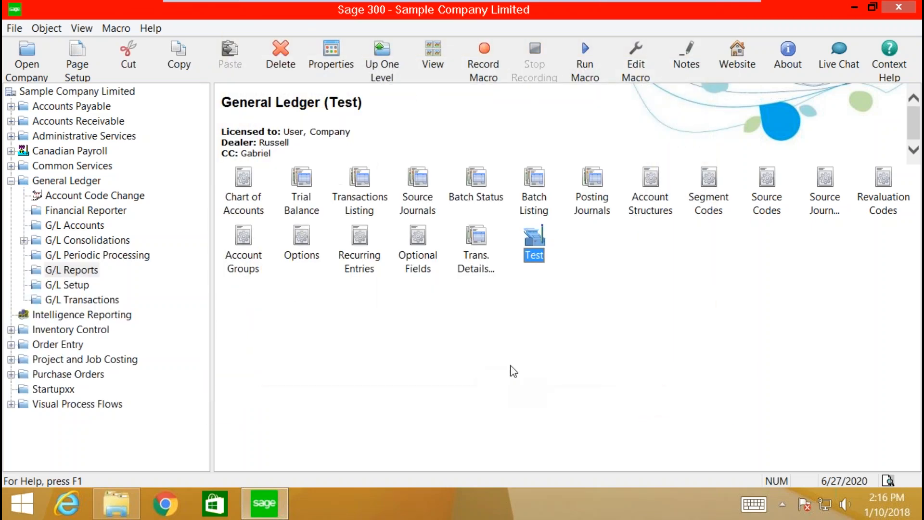
Step: Select the Test shortcut and open its Properties dialog from the context menu
left_click(538, 248)
right_click(530, 243)
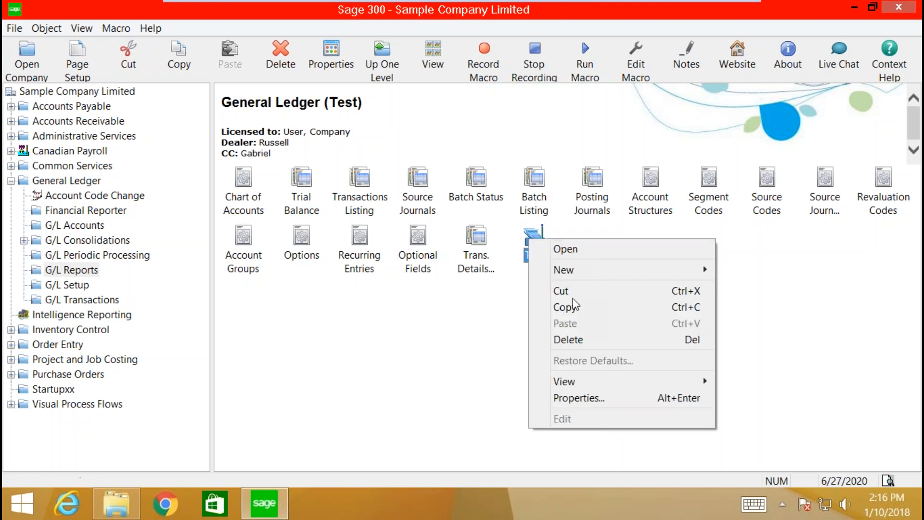
left_click(569, 398)
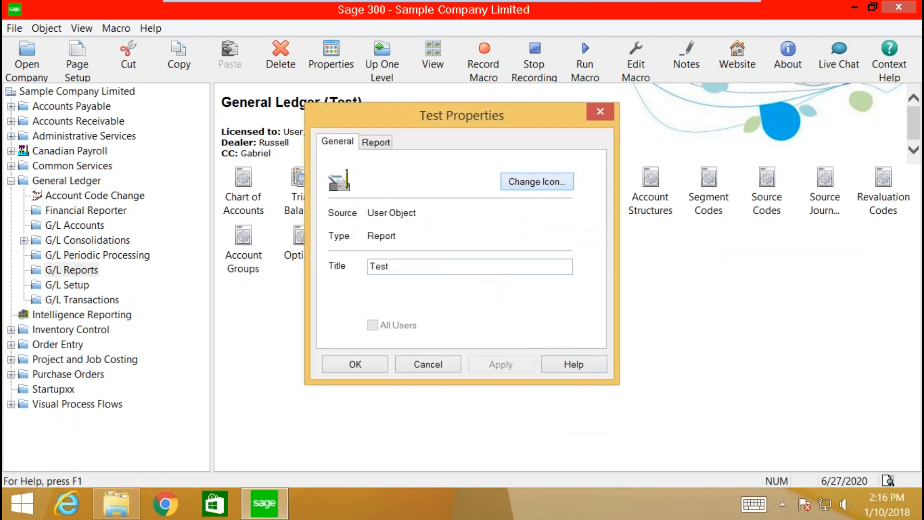
Step: Change the Test shortcut's icon to a table-style report picture and save the properties
left_click(536, 181)
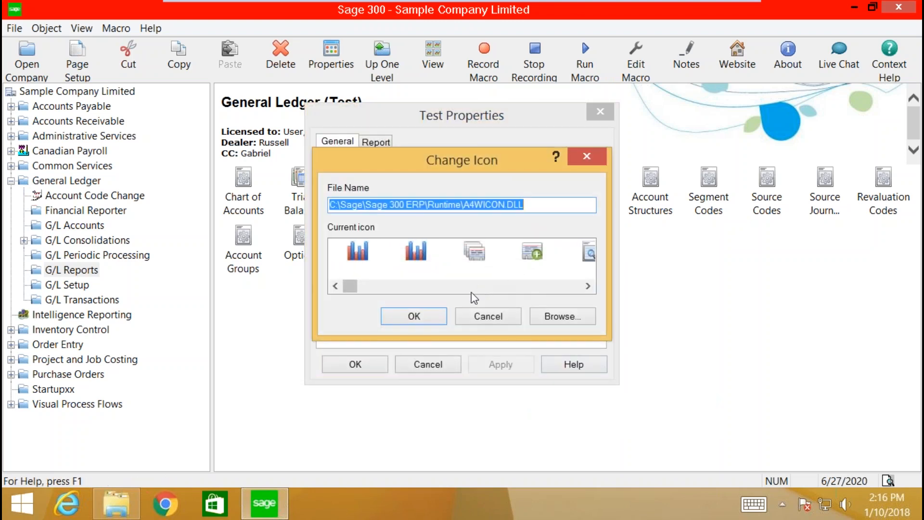
left_click_drag(350, 292, 410, 296)
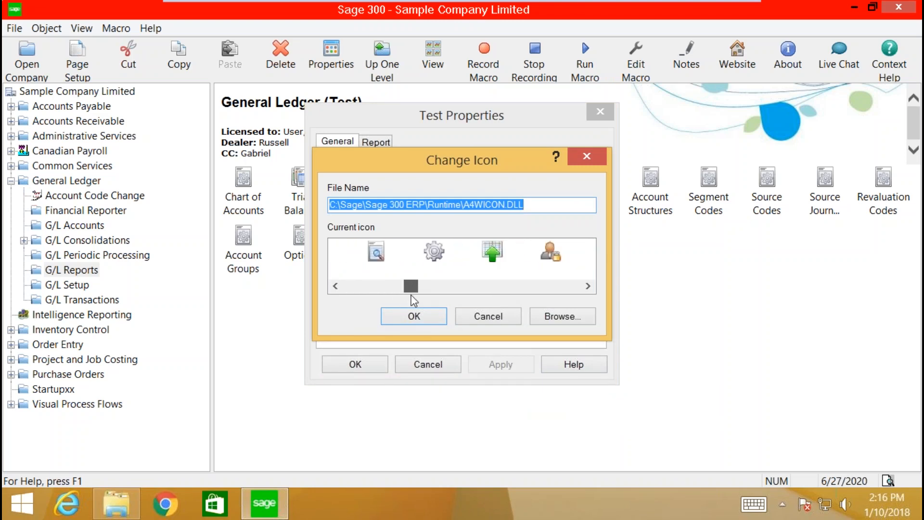
left_click_drag(411, 295, 417, 295)
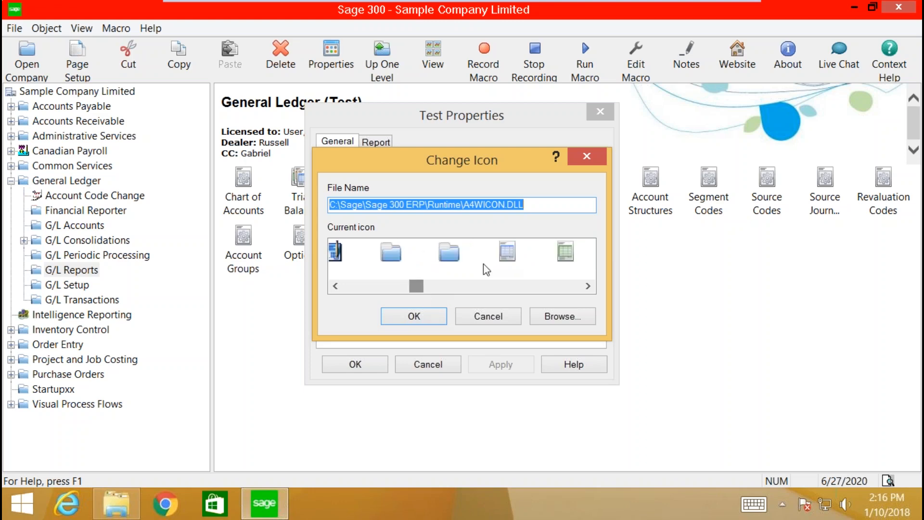
left_click(507, 256)
left_click(412, 317)
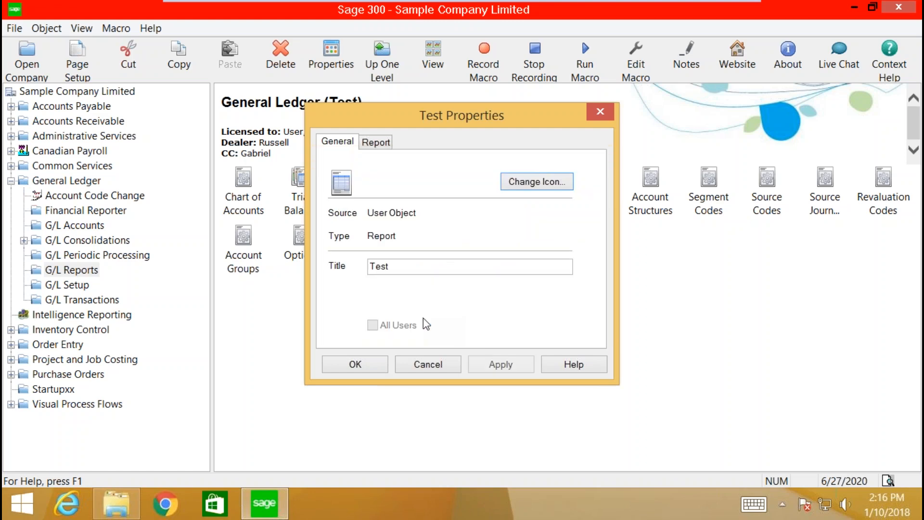
left_click(360, 365)
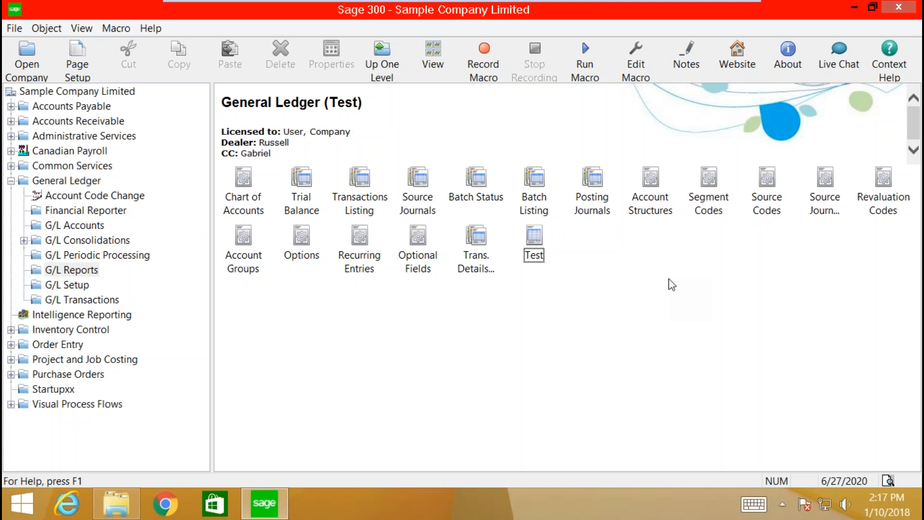
Step: Open Customization Directories for SAMLTD from the Administrative Services tools
left_click(70, 137)
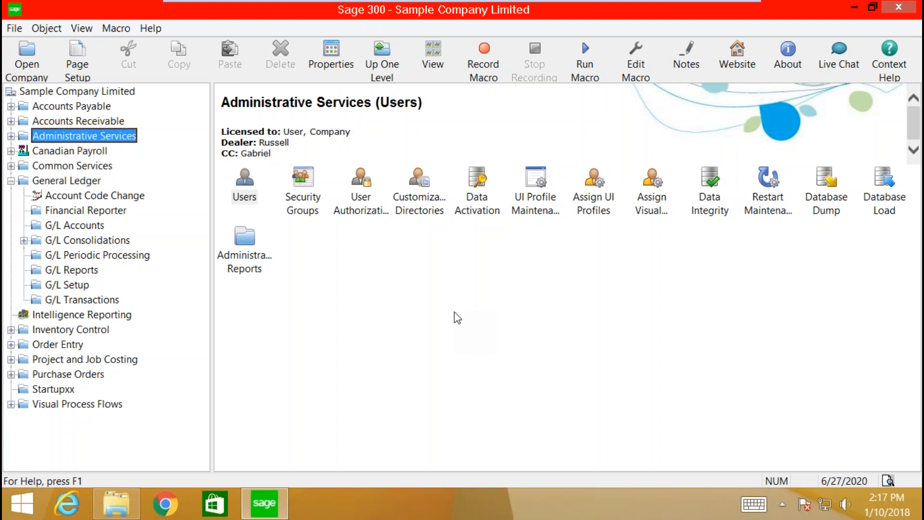
left_click(423, 206)
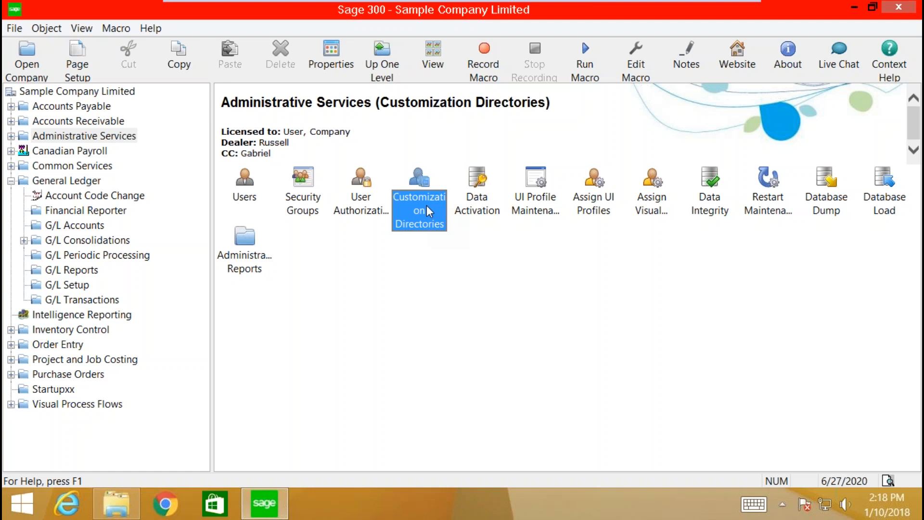
double_click(411, 212)
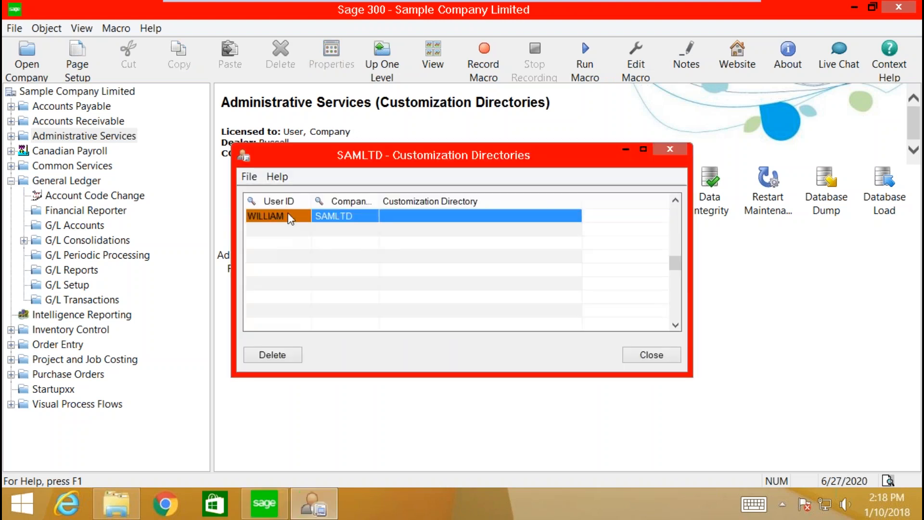
left_click(349, 218)
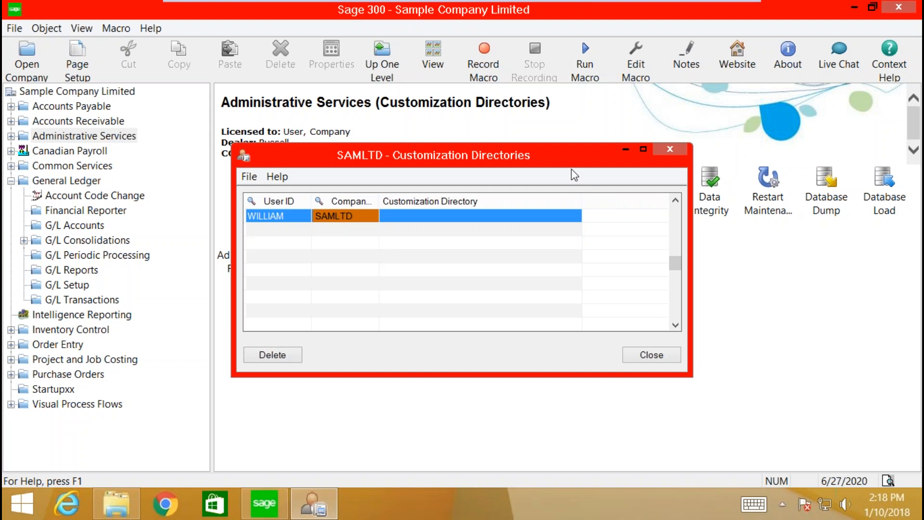
left_click(403, 217)
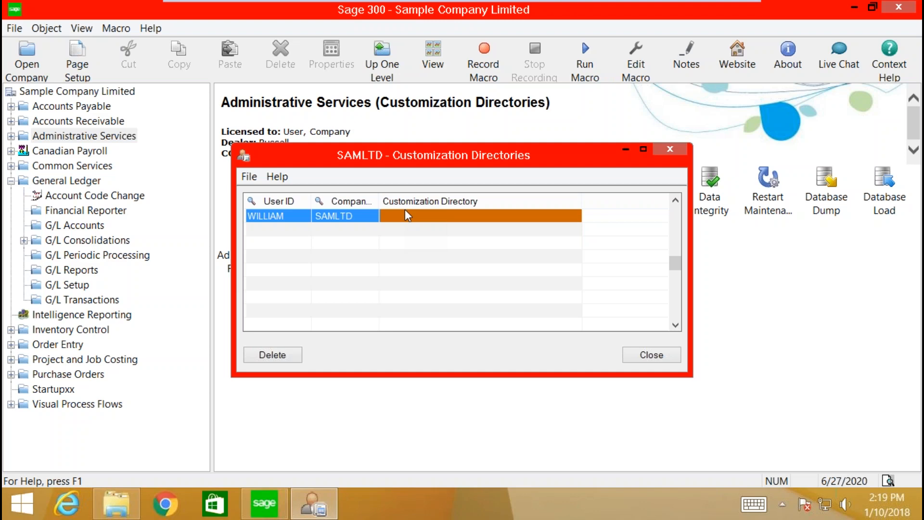
left_click(332, 219)
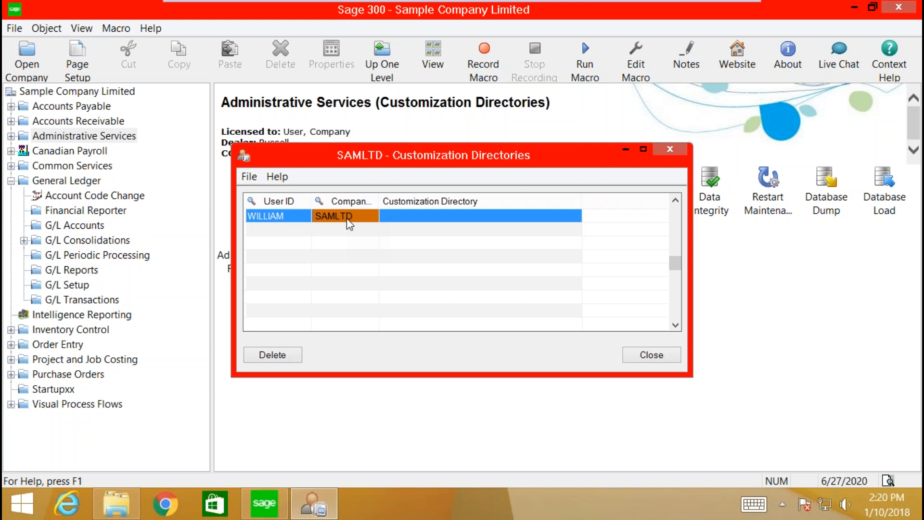
left_click(281, 218)
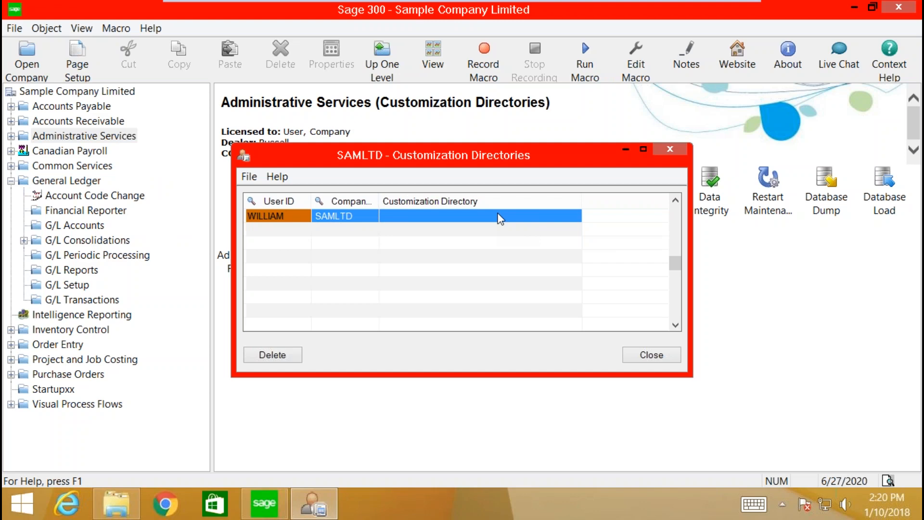
left_click(679, 148)
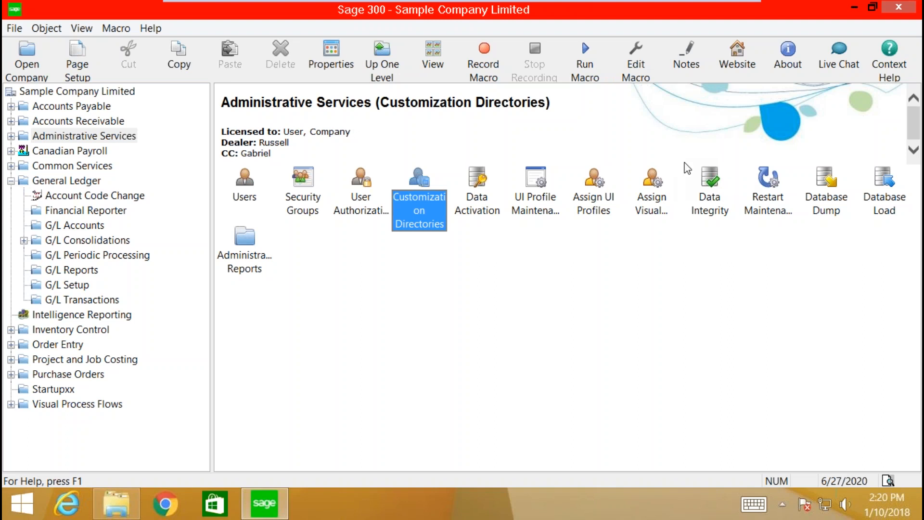
Step: Switch to G/L Accounts under General Ledger and select Chart of Accounts
left_click(72, 226)
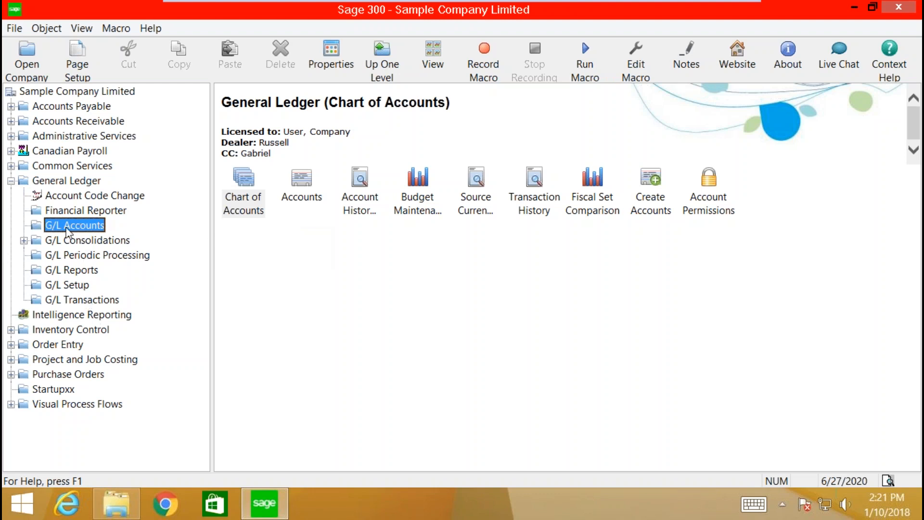
left_click(262, 180)
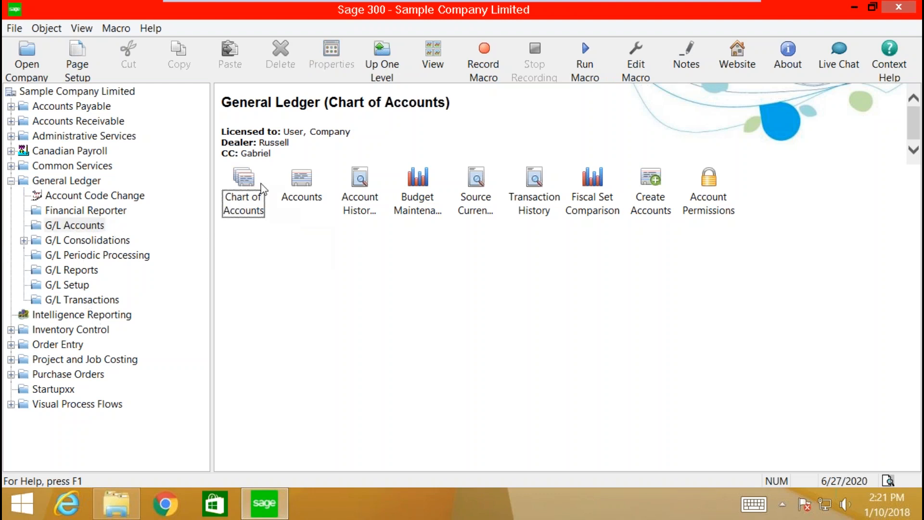
Step: Open the Chart of Accounts and review Petty cash account 1000's details, including Units Hrs
double_click(256, 198)
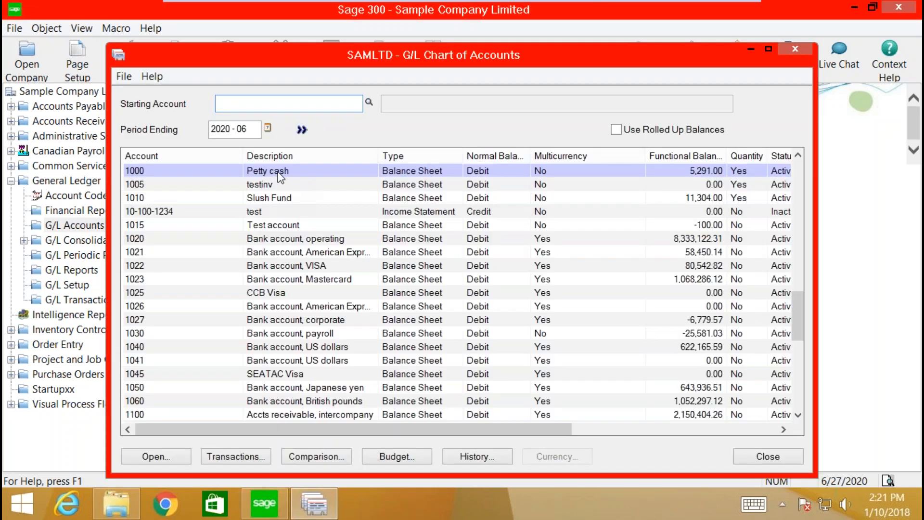
left_click(279, 174)
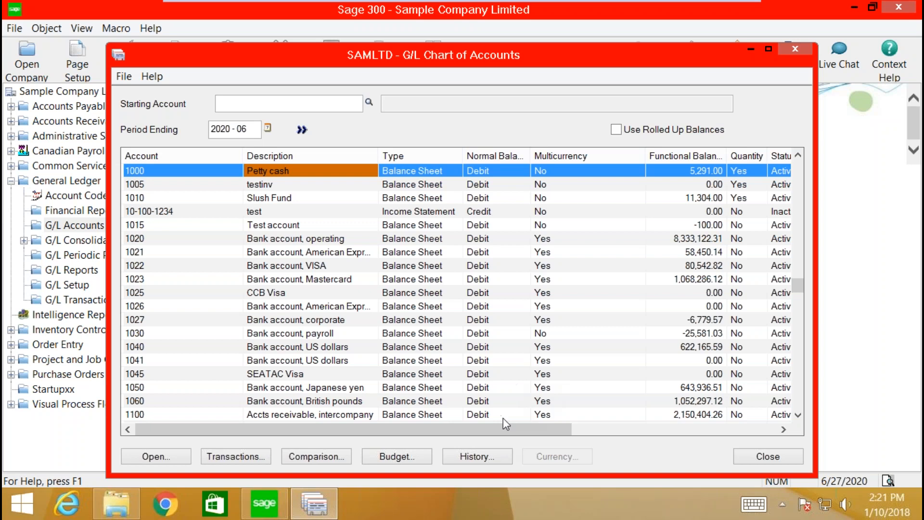
double_click(615, 175)
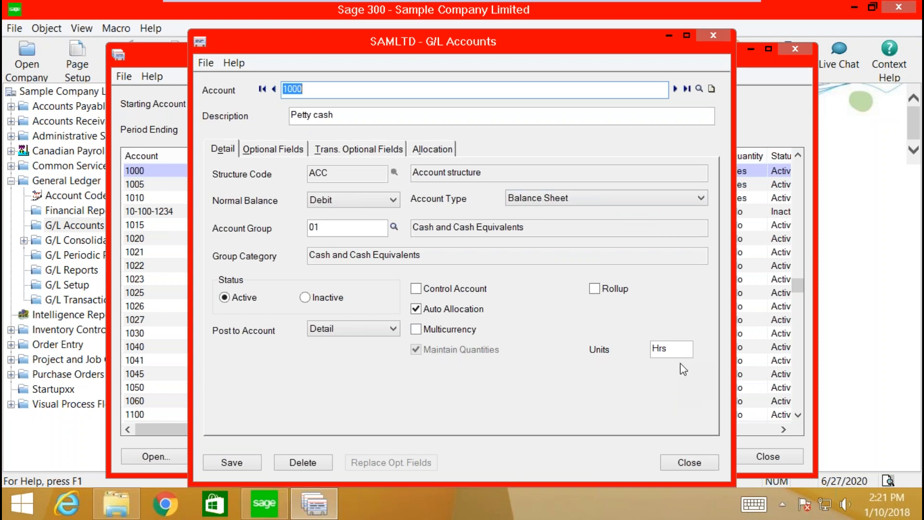
left_click(681, 347)
left_click(713, 36)
Step: List the chart of accounts starting from account 4000
left_click(227, 320)
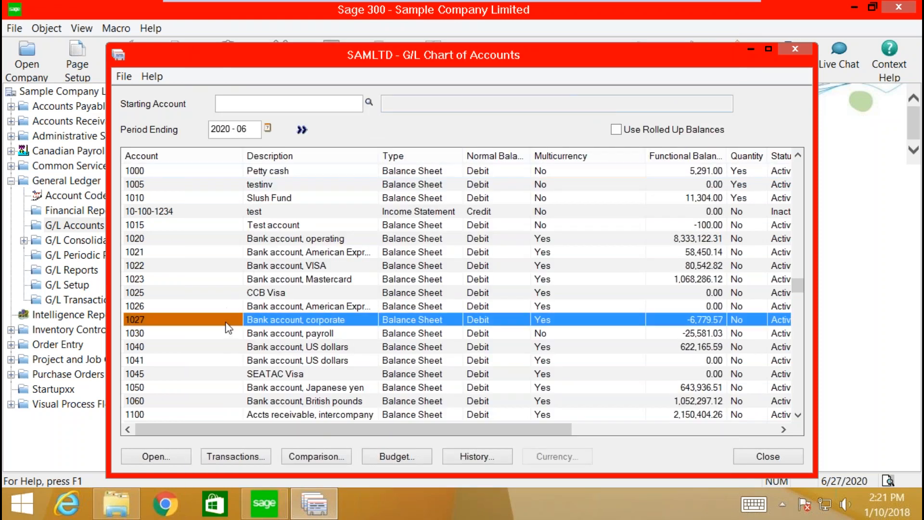
left_click(263, 109)
type("400")
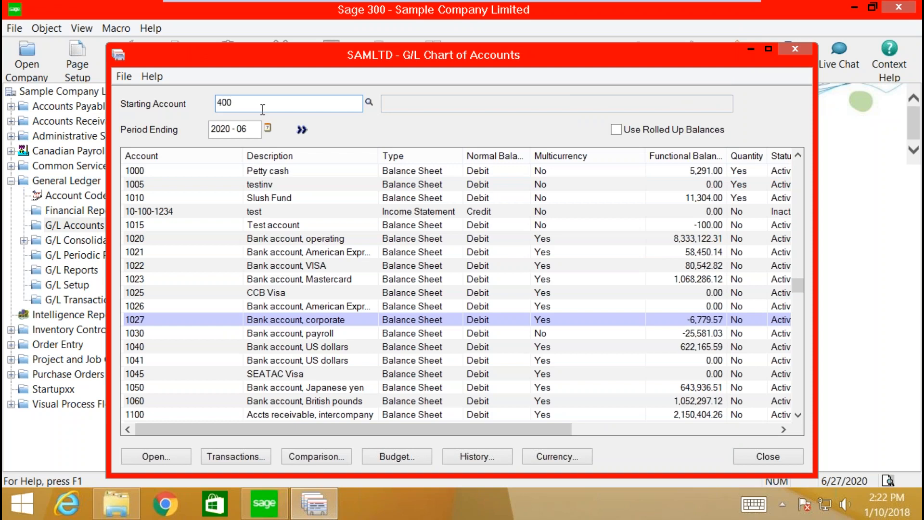
type("0")
key("Tab")
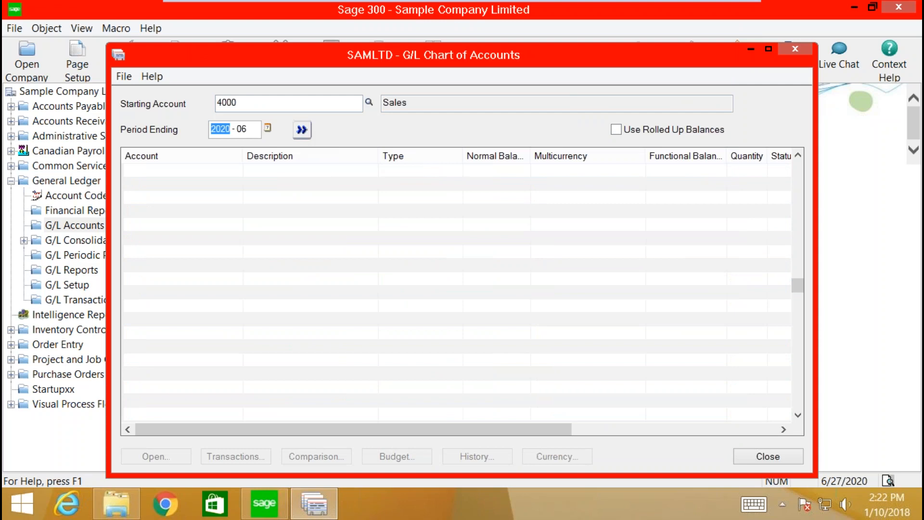
left_click(302, 130)
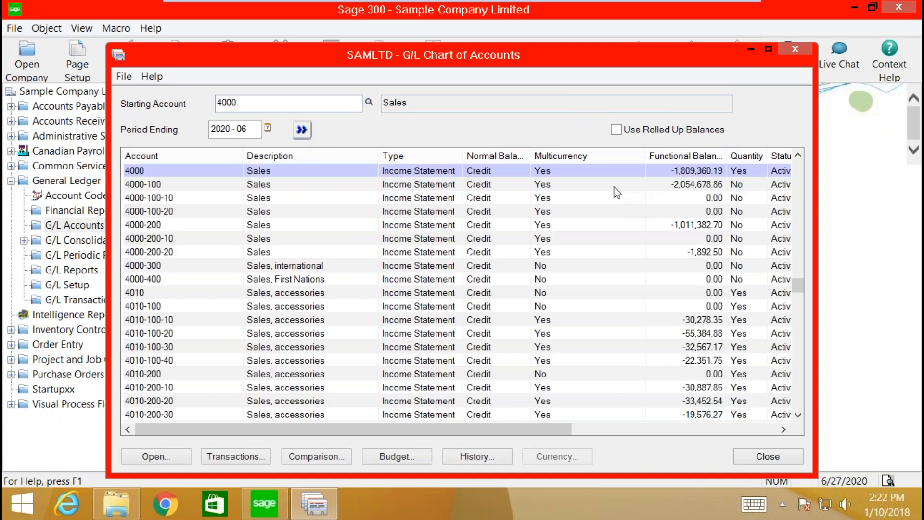
Step: Review Sales account 4000's detail record, then close it and the Chart of Accounts
double_click(274, 175)
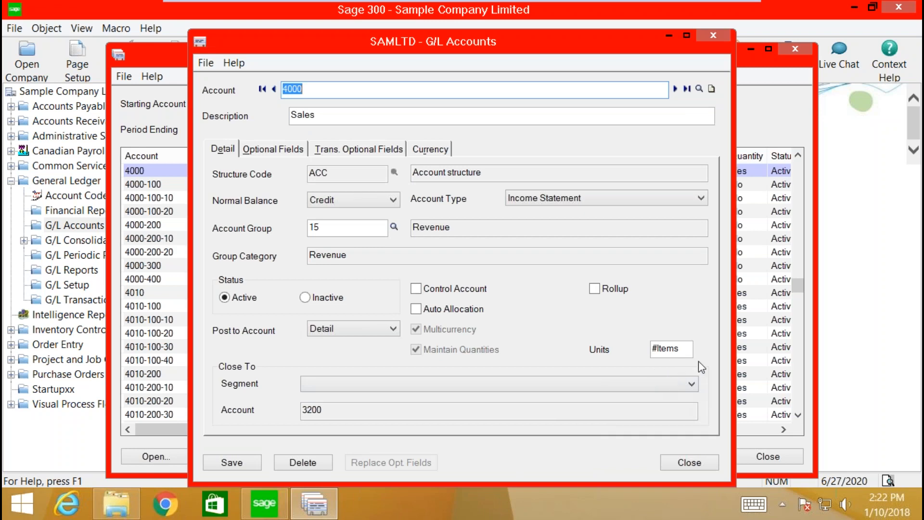
left_click(712, 37)
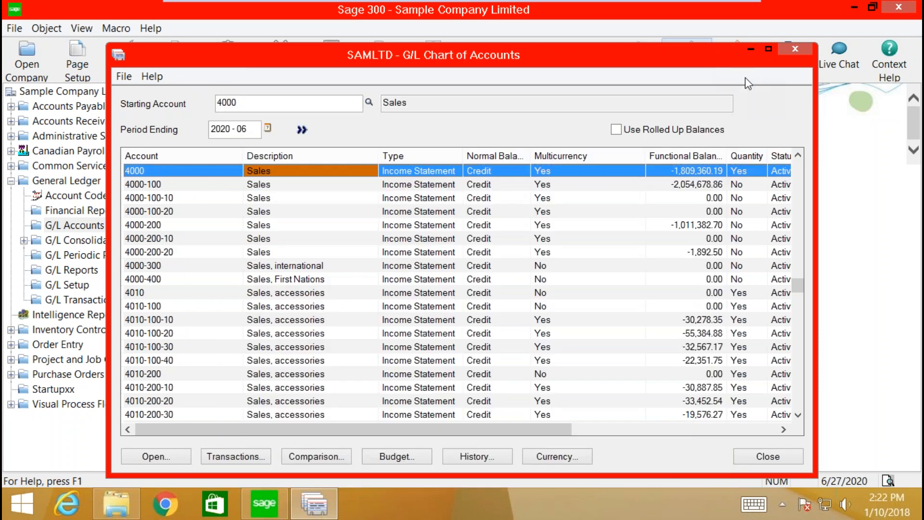
left_click(796, 48)
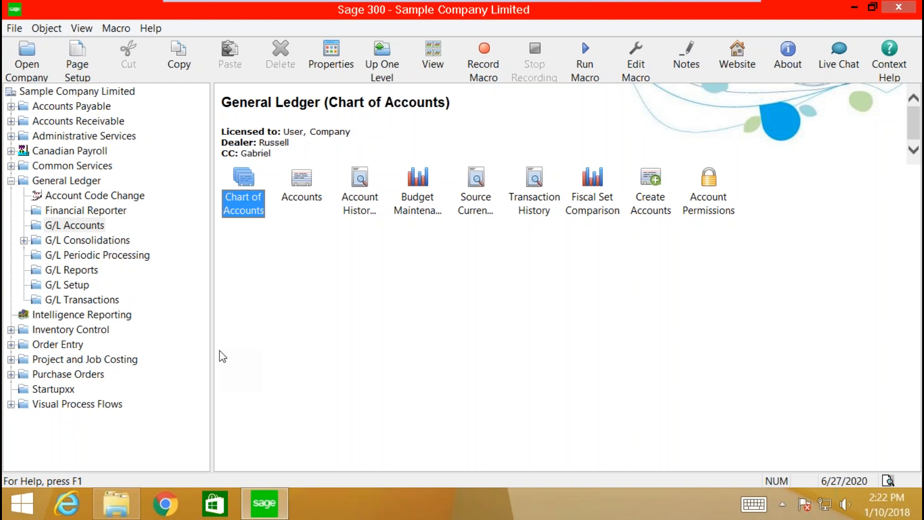
Step: From G/L Transactions, open the Batch List and start a new journal entry batch
left_click(107, 302)
left_click(247, 192)
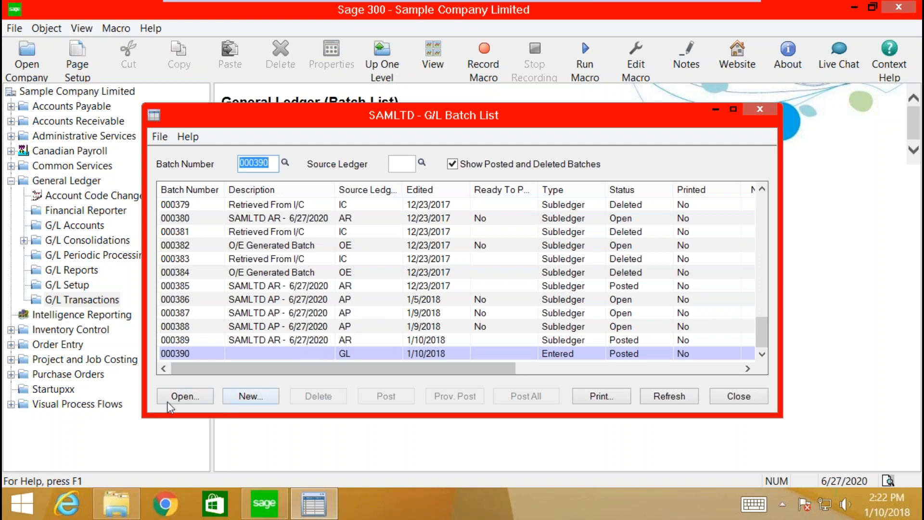
left_click(247, 402)
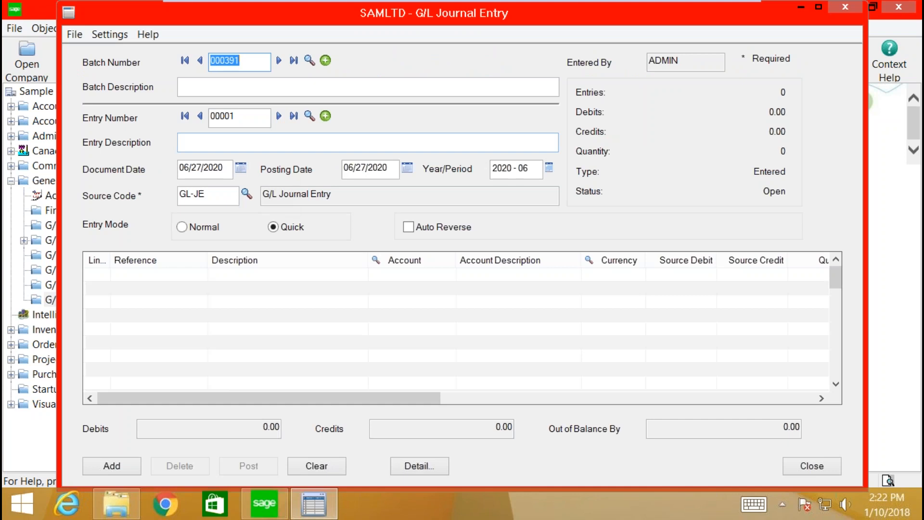
Step: Enter account 1000 (Petty cash) on the first line of batch 000391
left_click(245, 89)
left_click(428, 288)
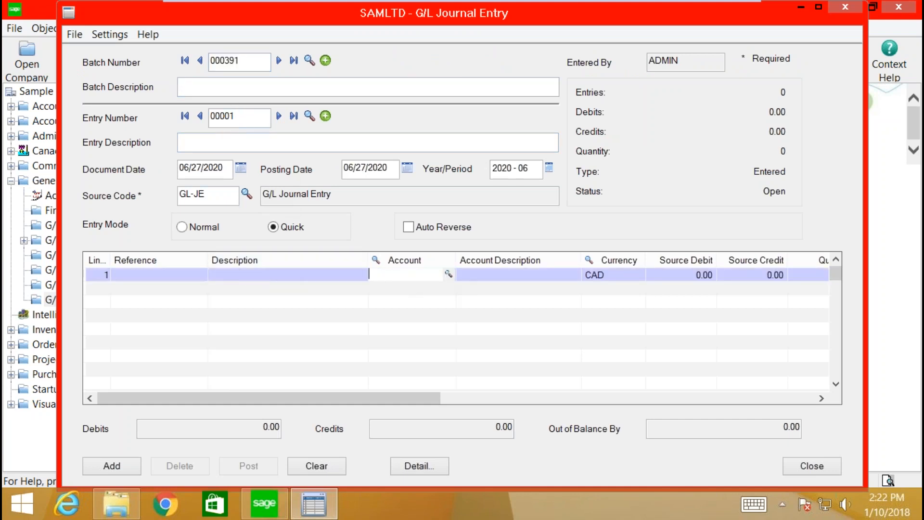
type("1000")
key("Tab")
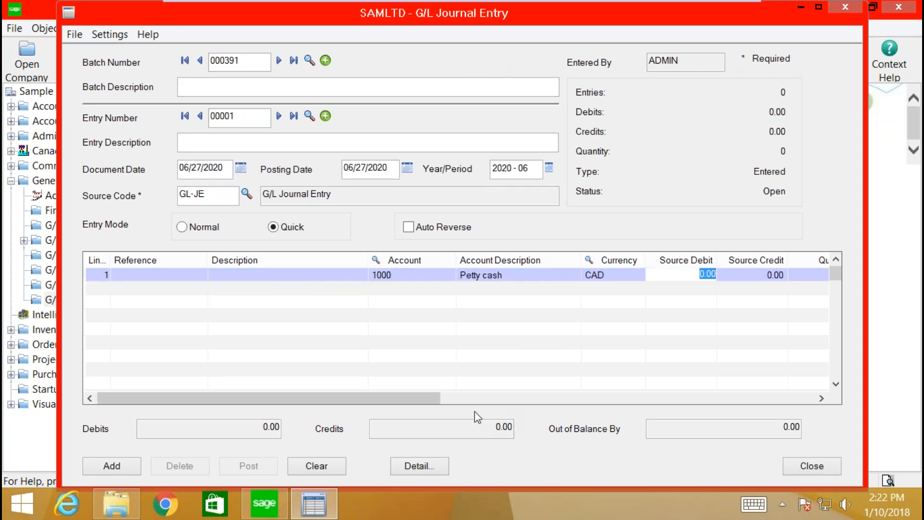
left_click_drag(428, 399, 465, 400)
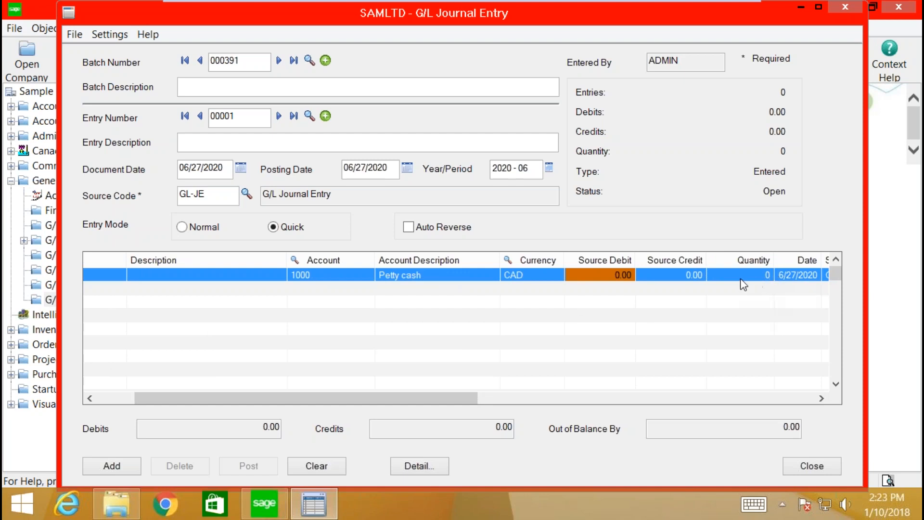
Step: Give the Petty cash line a quantity of 100 in Journal Detail, add it, and close the details
left_click(404, 465)
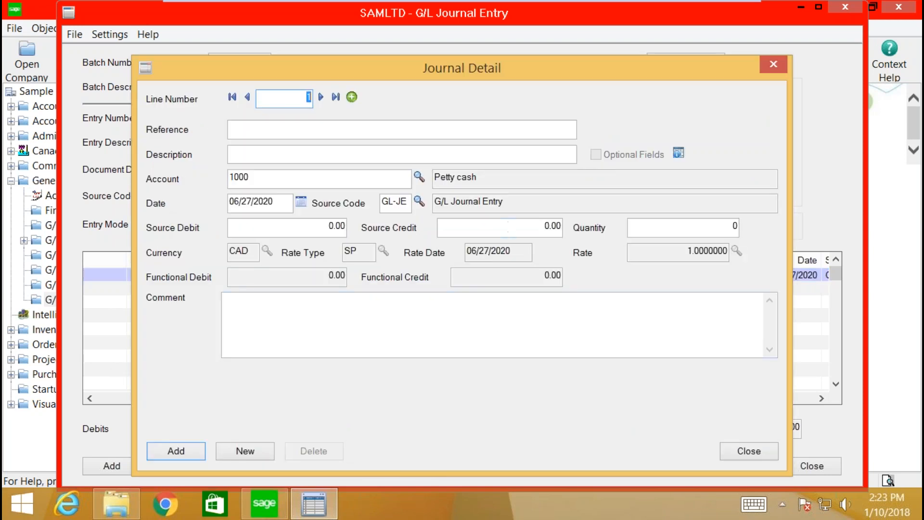
left_click_drag(700, 233, 741, 231)
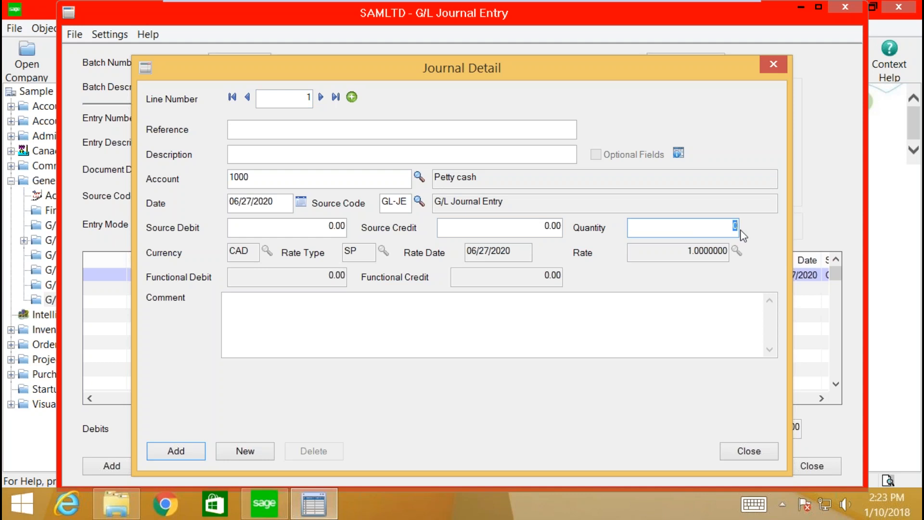
type("100")
key("Tab")
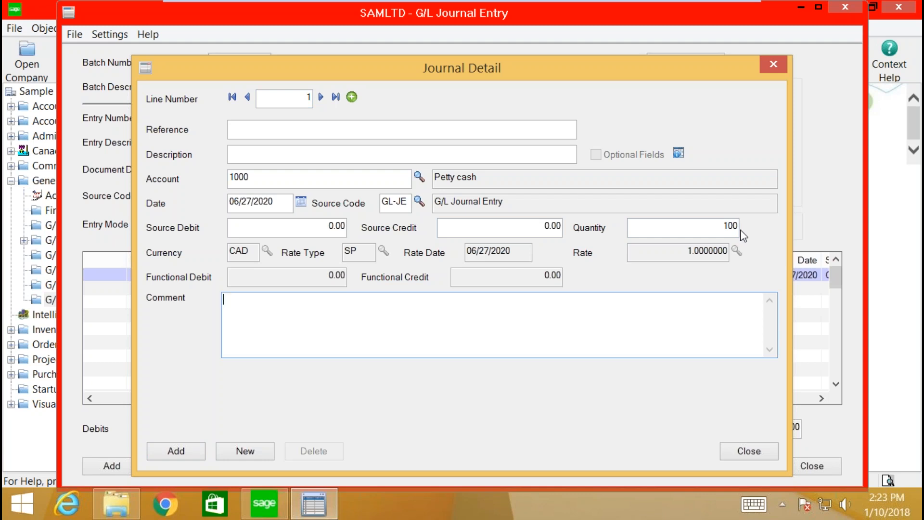
left_click(193, 455)
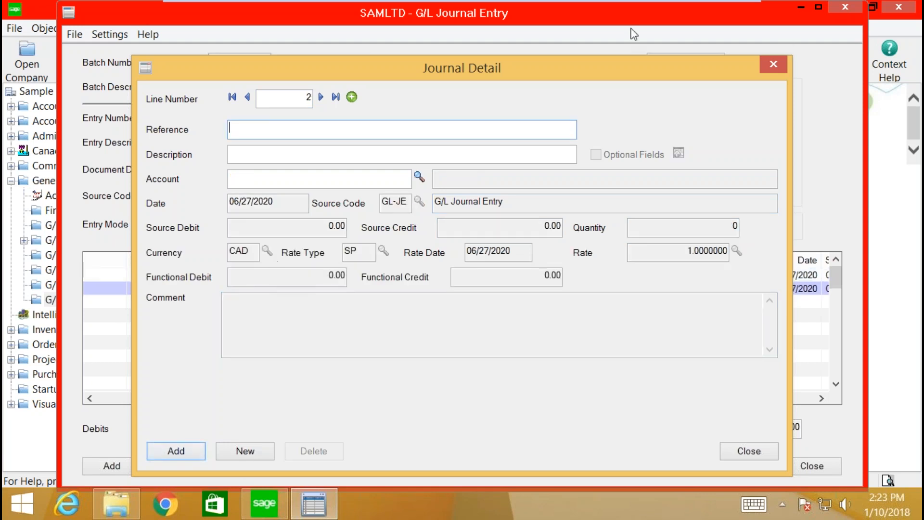
left_click(772, 63)
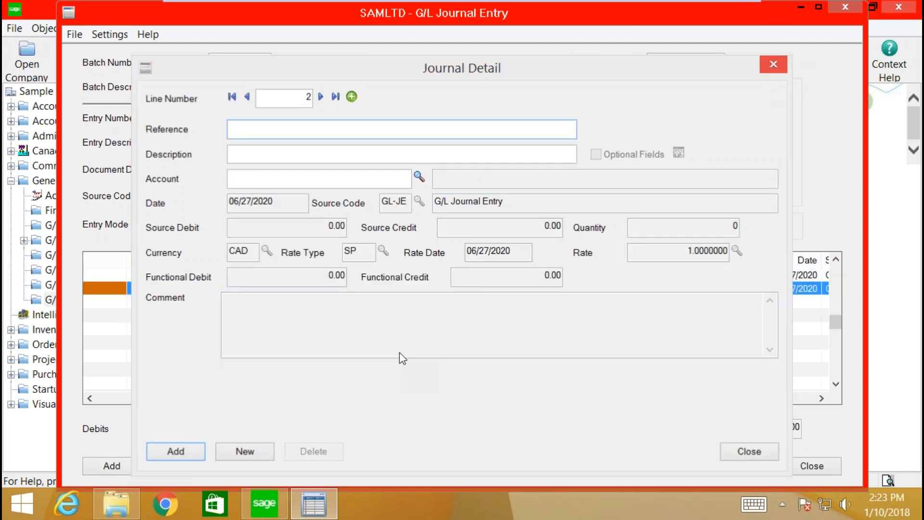
Step: Add a second line for account 1020, Bank account operating, and enter its credit amount
left_click(413, 288)
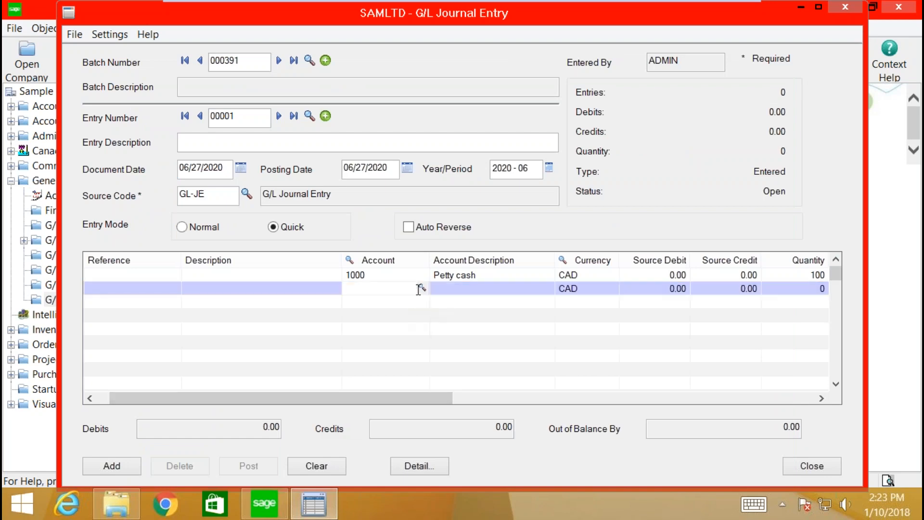
left_click(422, 288)
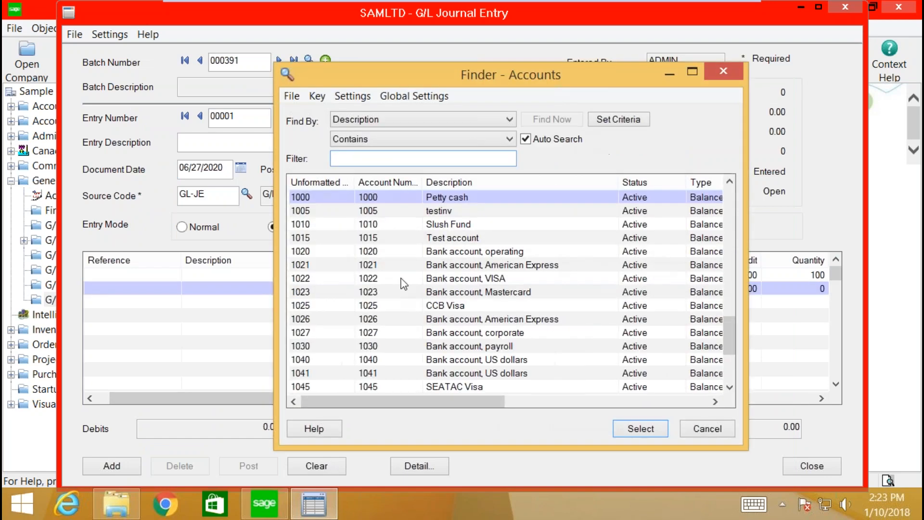
left_click(448, 251)
double_click(448, 251)
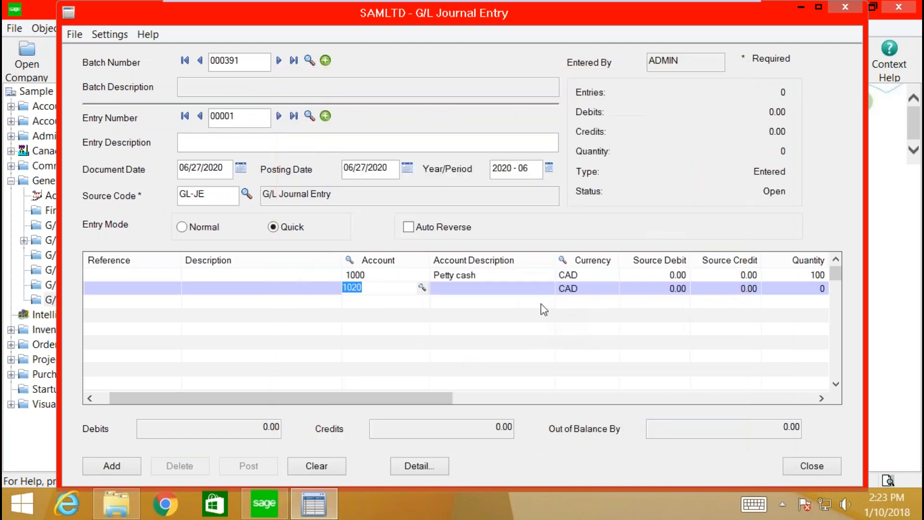
left_click(674, 289)
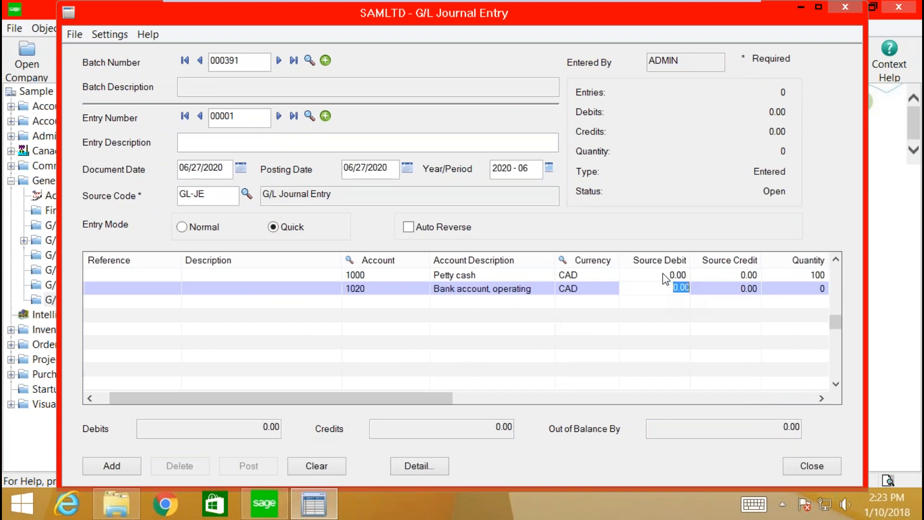
left_click(728, 288)
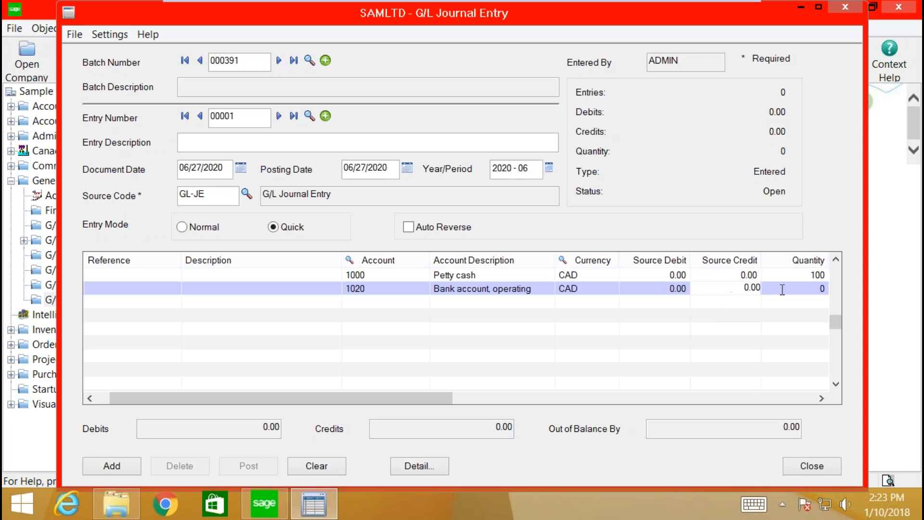
type("100")
left_click_drag(736, 288, 782, 289)
type("0")
Step: Set the Petty cash debit to 50.00 so the entry balances, and save entry 00001
left_click(688, 275)
double_click(690, 276)
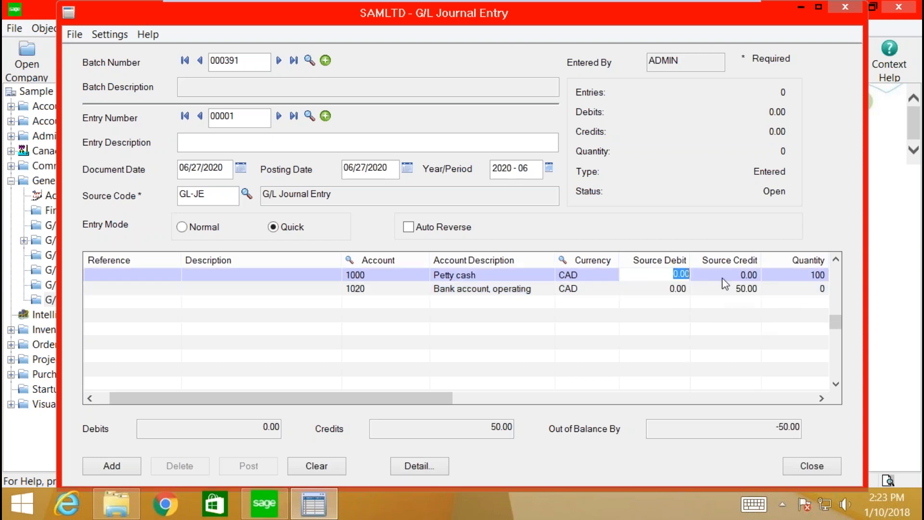
type("50")
key("Tab")
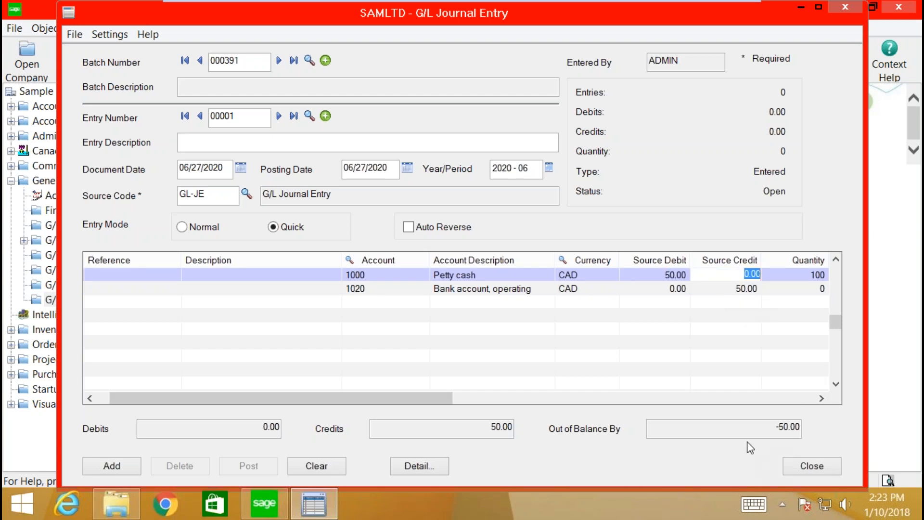
left_click(652, 374)
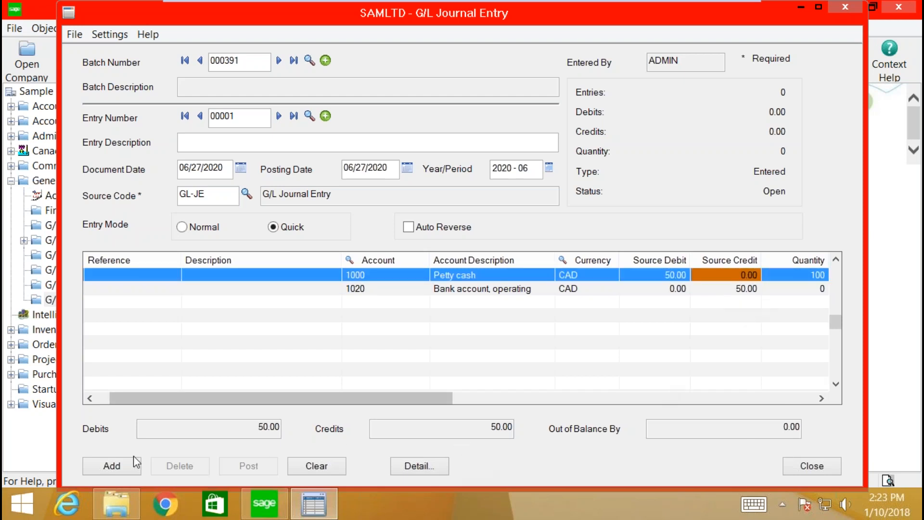
left_click(114, 465)
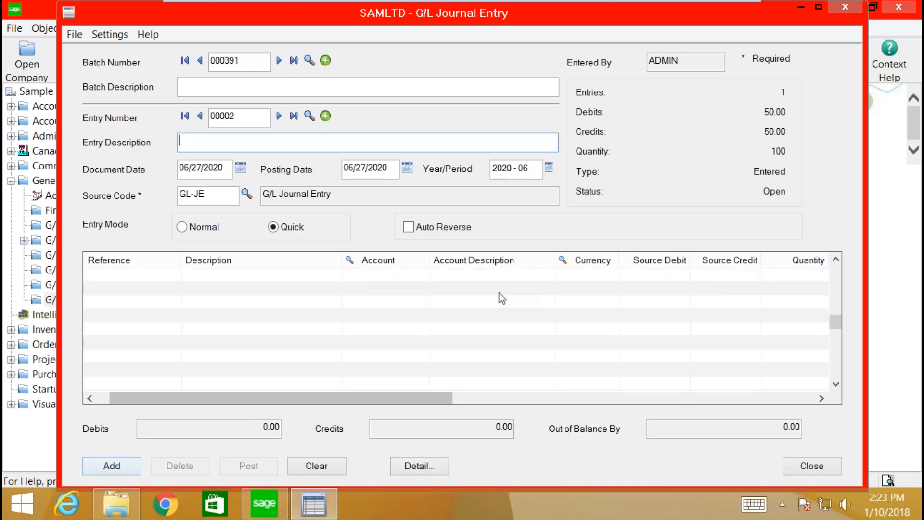
Step: Post batch 000391 from entry 00001 and close the Journal Entry window
left_click(342, 465)
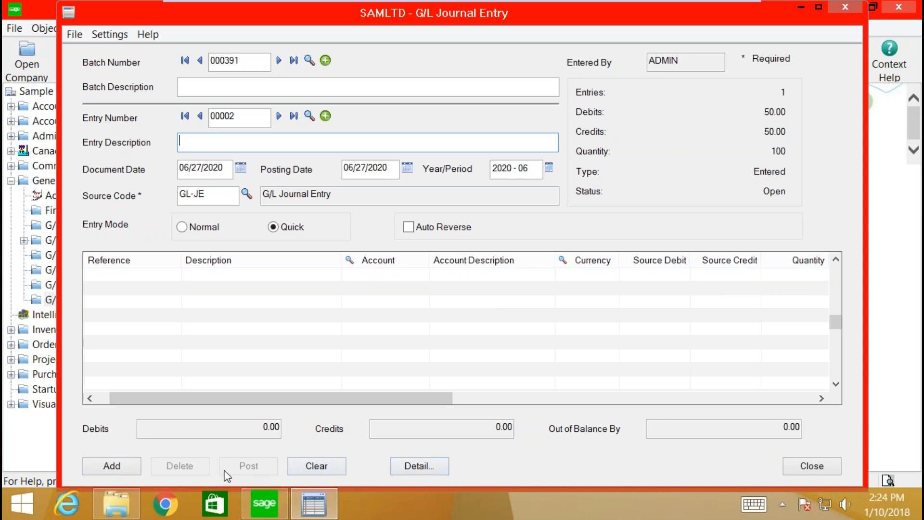
left_click(200, 116)
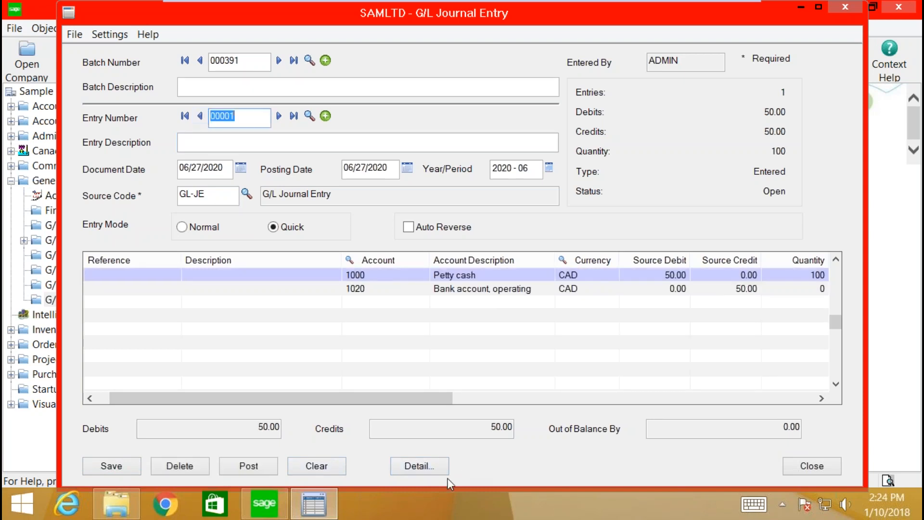
left_click(275, 467)
left_click(544, 316)
left_click(421, 193)
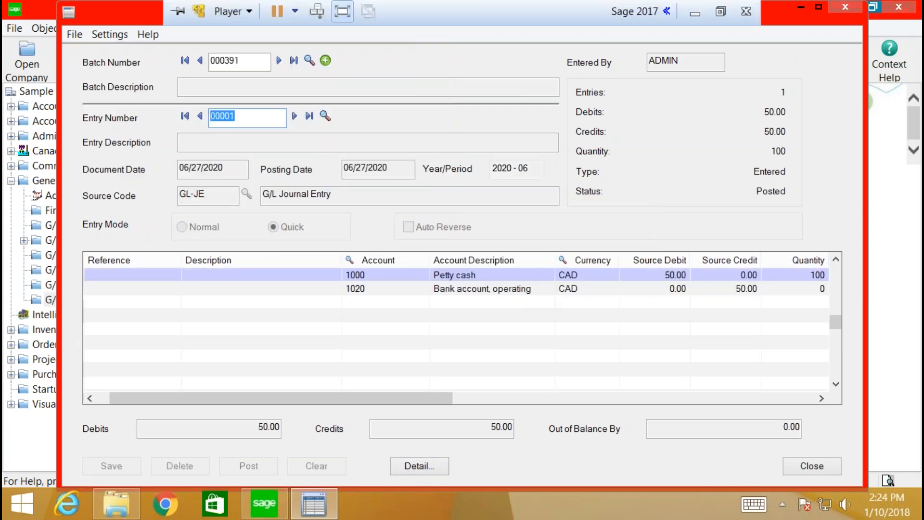
left_click(844, 7)
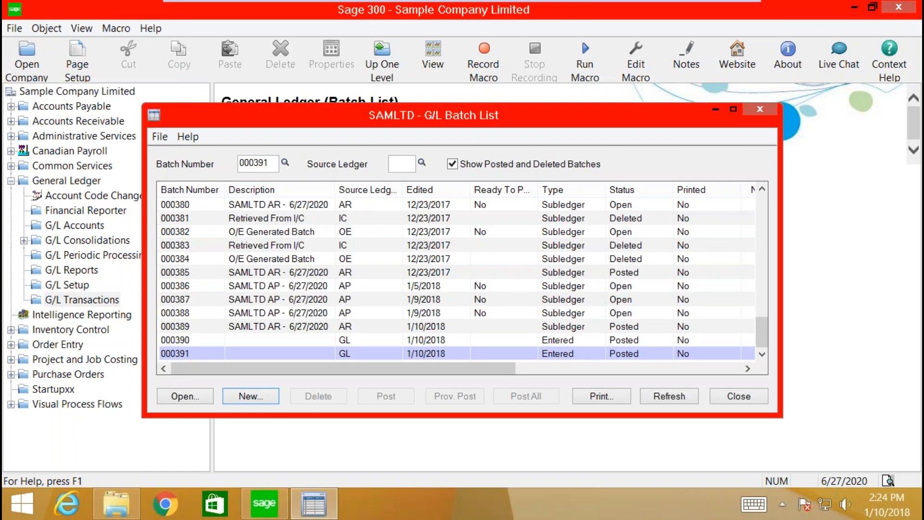
Step: Close the Batch List and open the G/L Trial Balance report
left_click(758, 110)
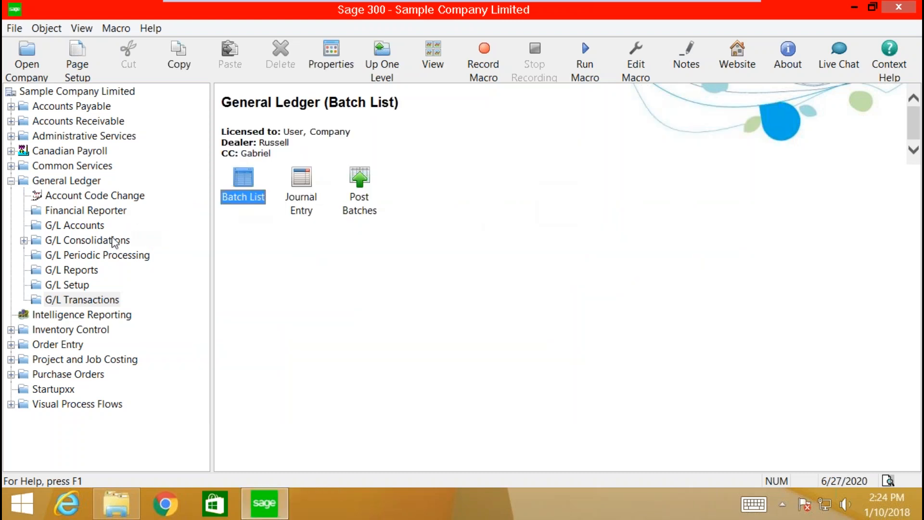
left_click(80, 270)
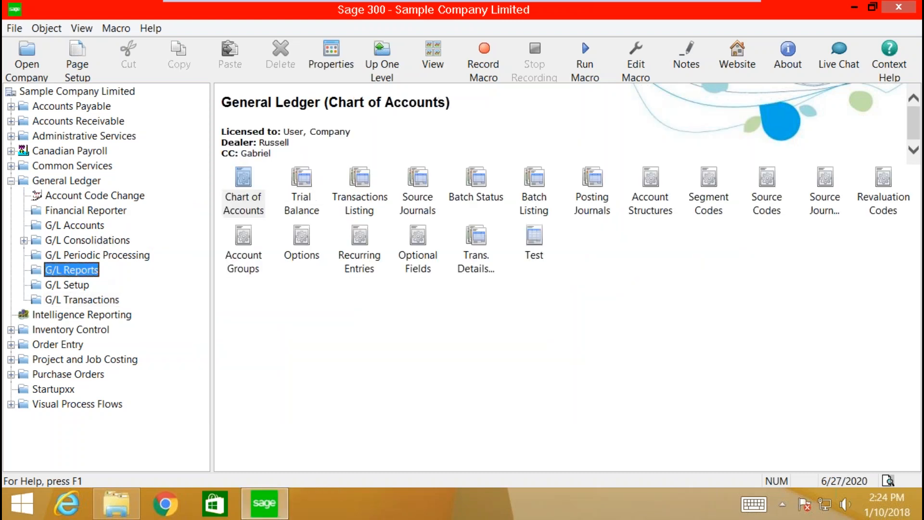
double_click(294, 194)
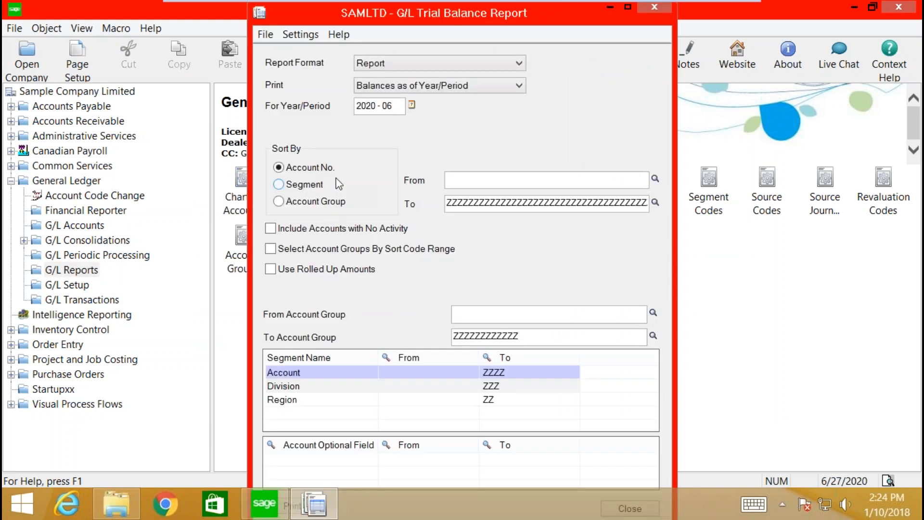
Step: Set Report Format to Quantity Report and preview the trial balance for 2020-06
left_click(429, 70)
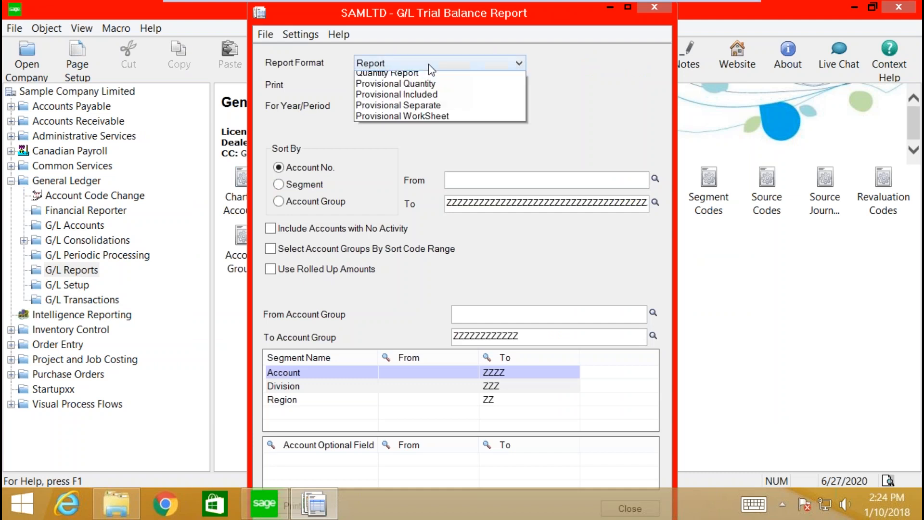
left_click(392, 97)
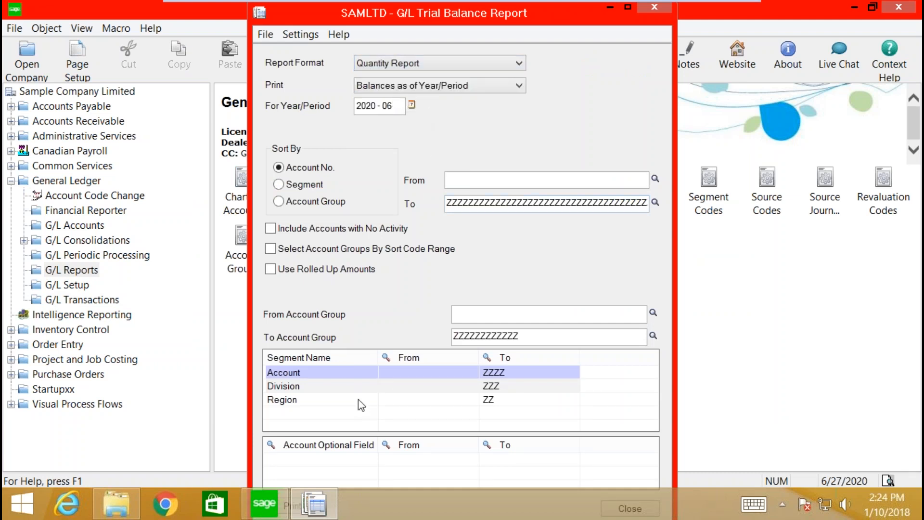
left_click(317, 459)
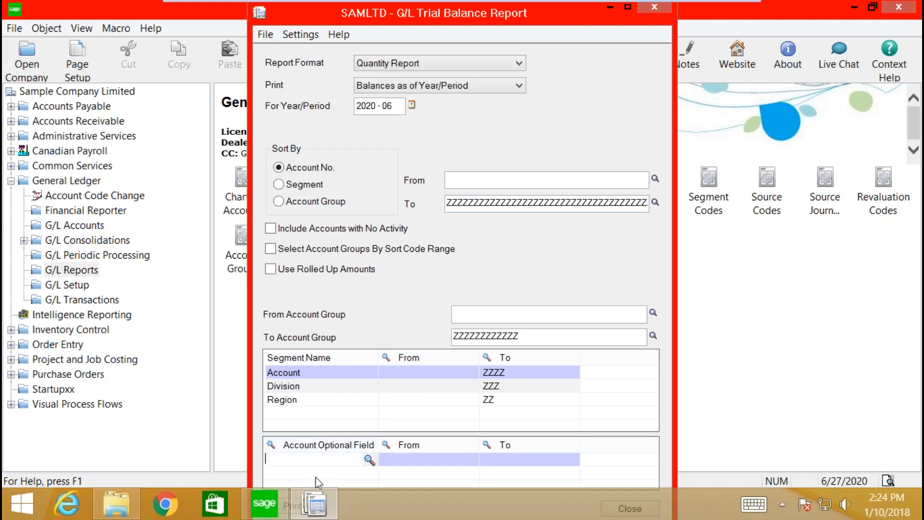
key("Tab")
key("Tab")
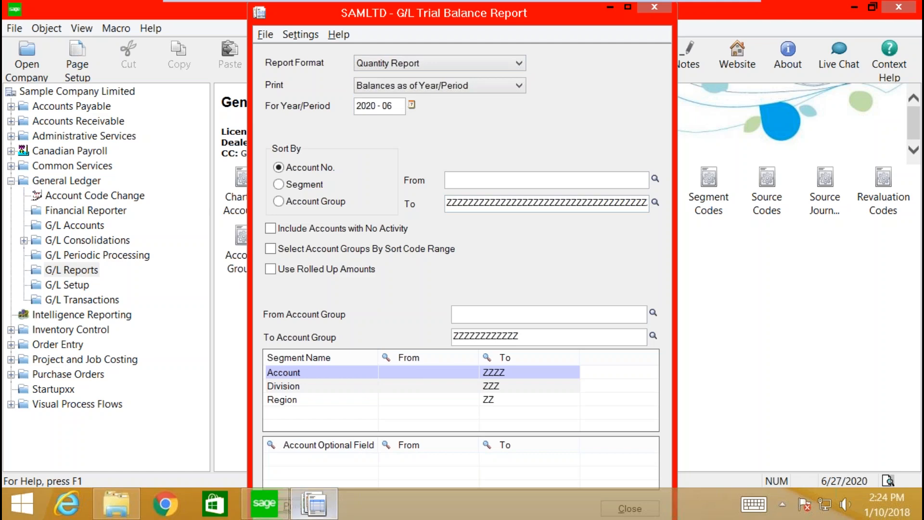
mouse_move(313, 503)
key("Return")
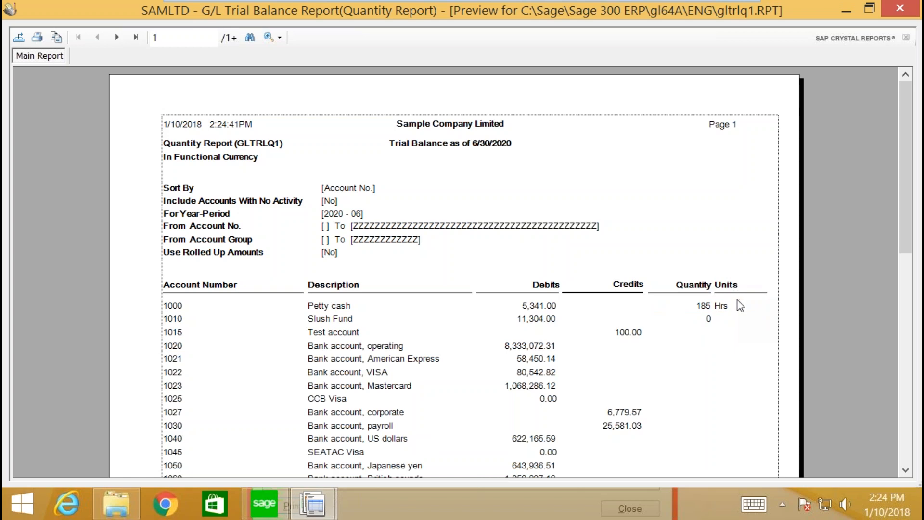
Step: Scroll through pages 1 and 2 of the Quantity Report preview, then close it
scroll(688, 328, "down", 10)
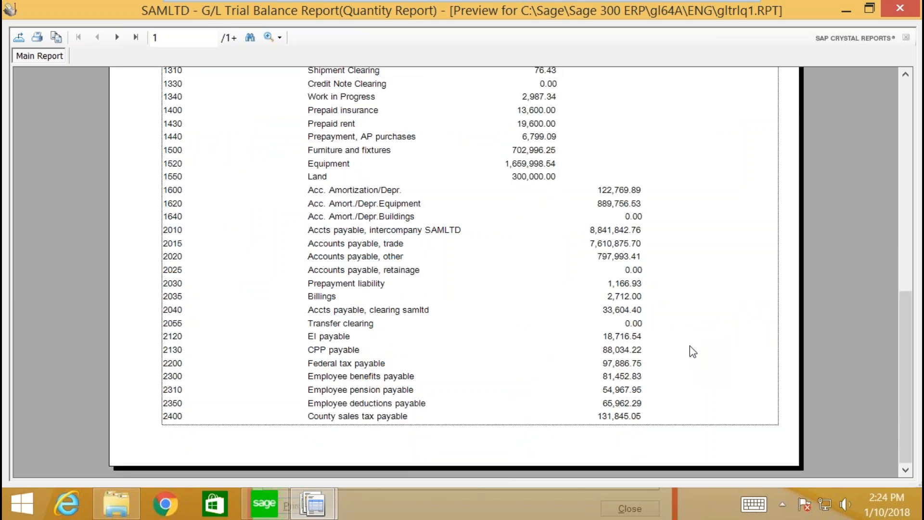
left_click(117, 38)
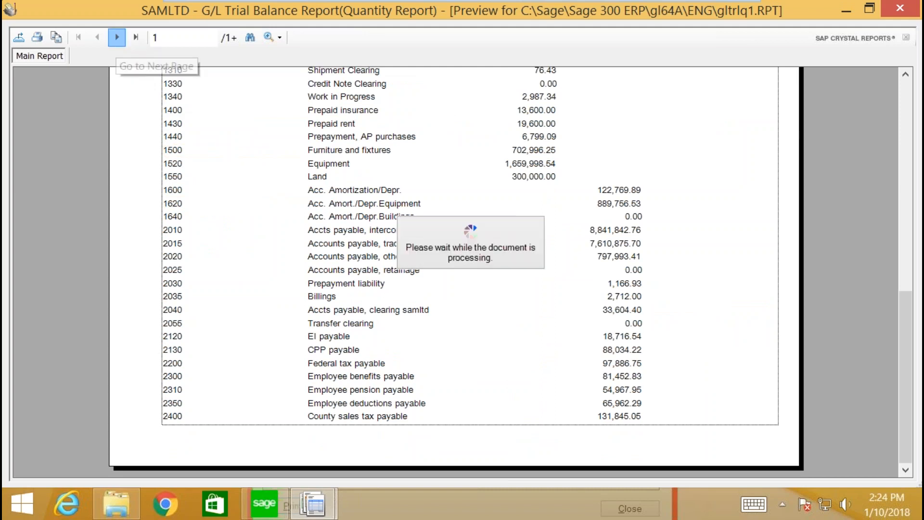
scroll(637, 392, "down", 3)
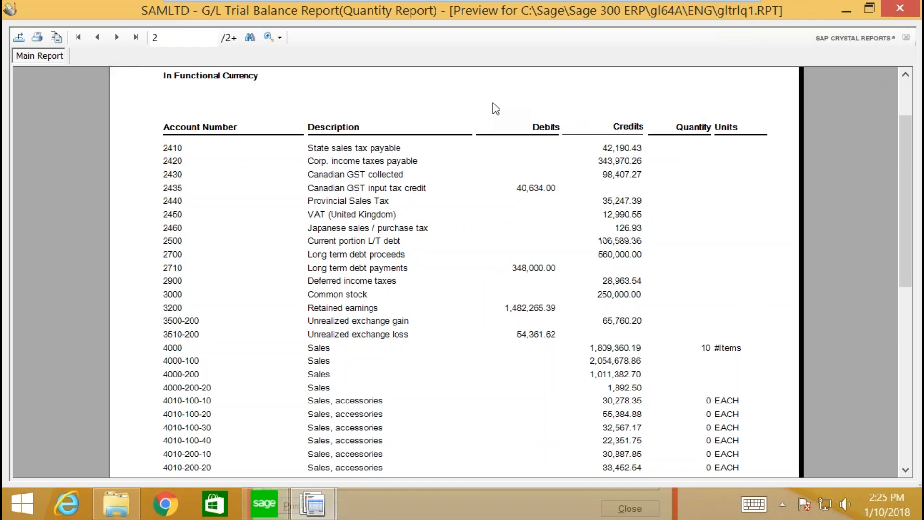
left_click(899, 8)
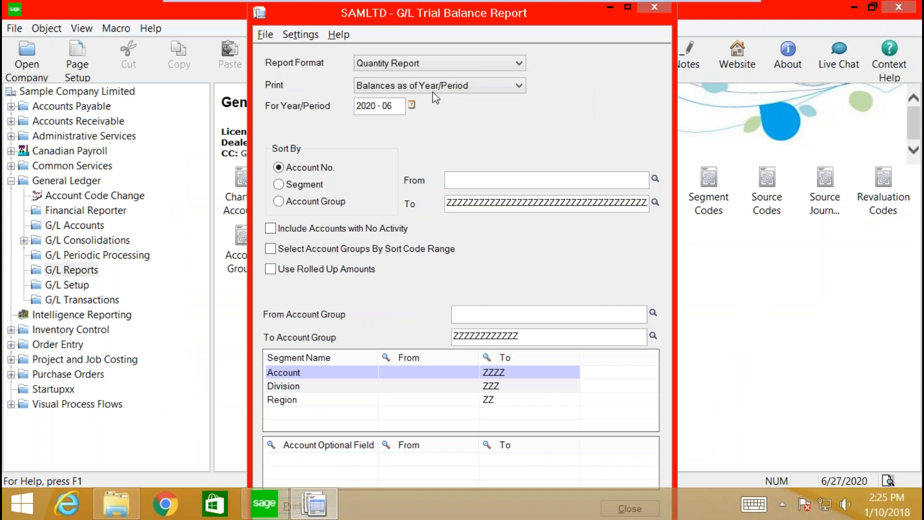
Step: Leave Report Format as Quantity Report and close the Trial Balance report dialog
left_click(384, 65)
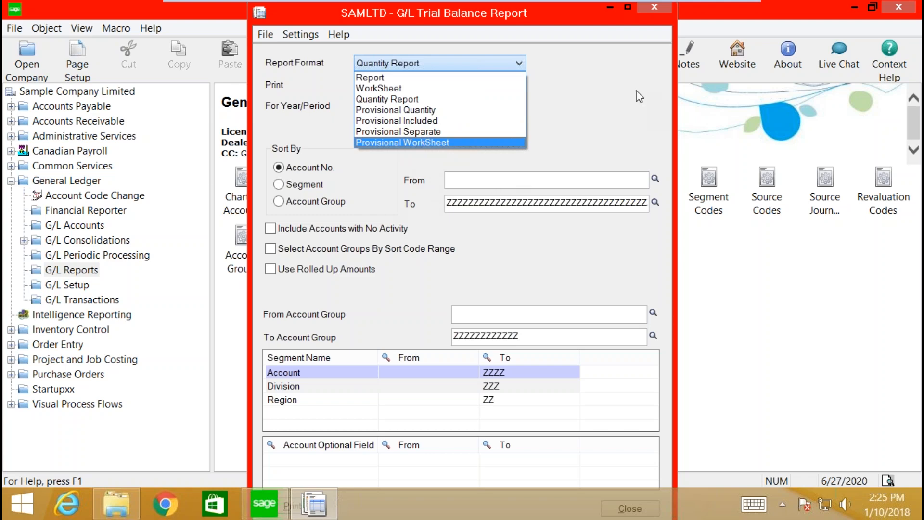
left_click(657, 10)
left_click(649, 9)
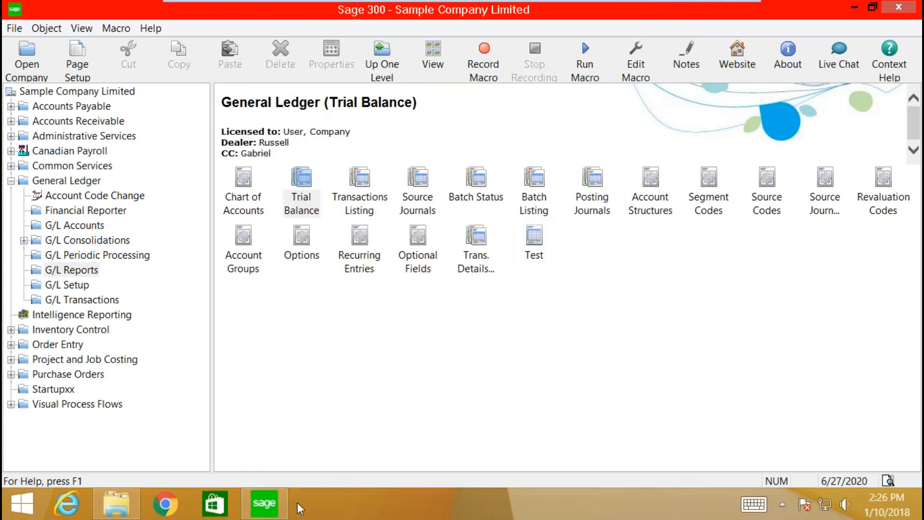
left_click(262, 510)
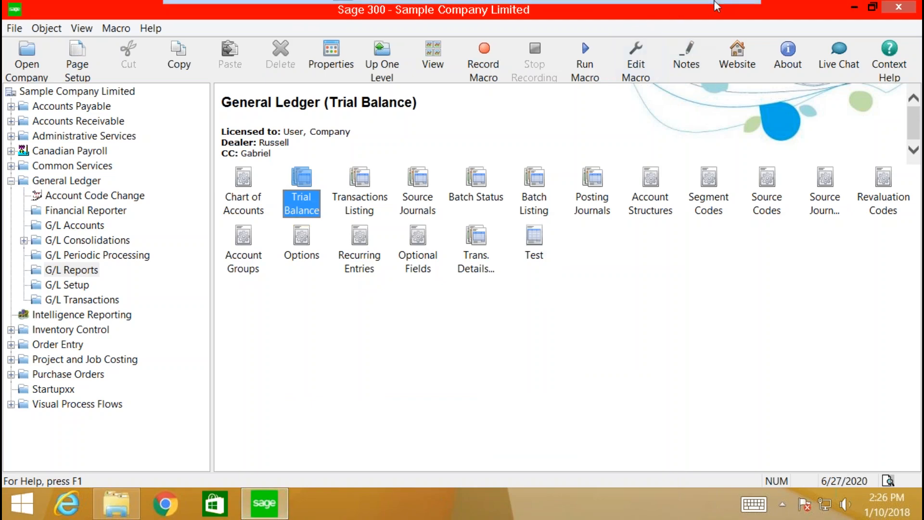
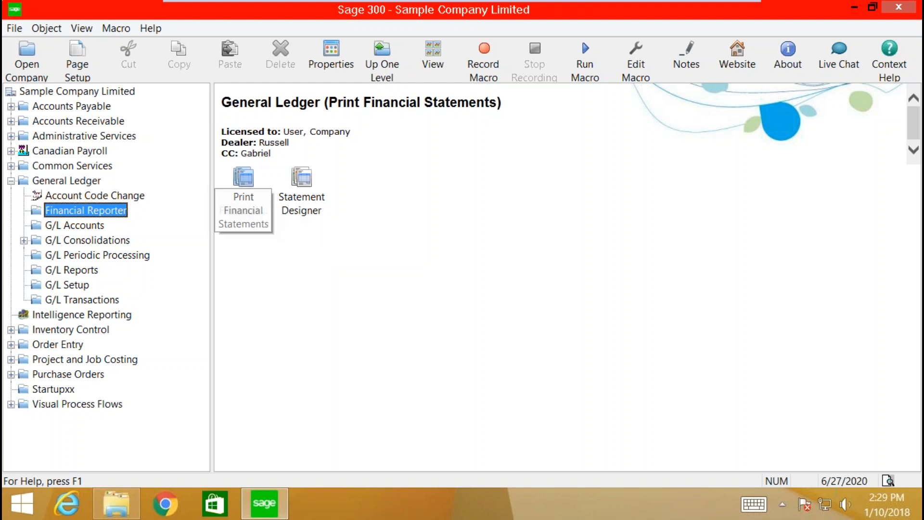
Step: Start the G/L Statement Designer for SAMLTD so it launches in Excel
left_click(304, 208)
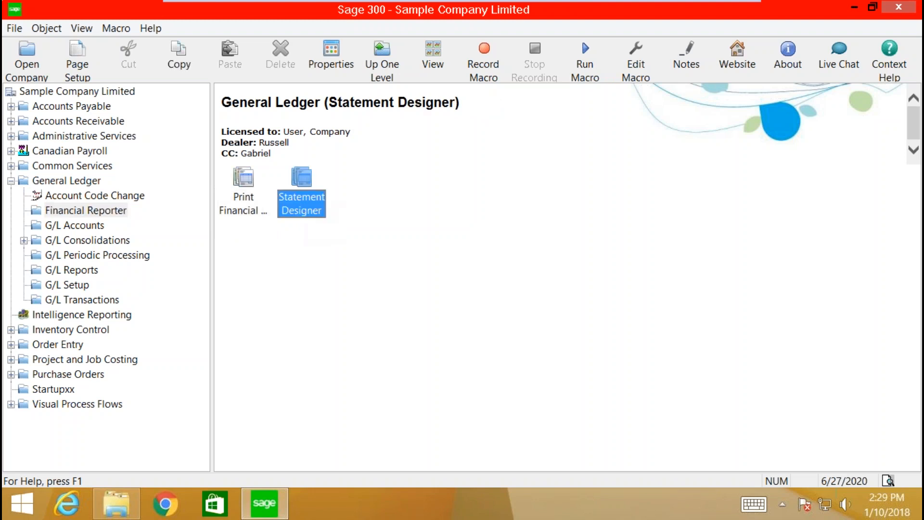
double_click(304, 207)
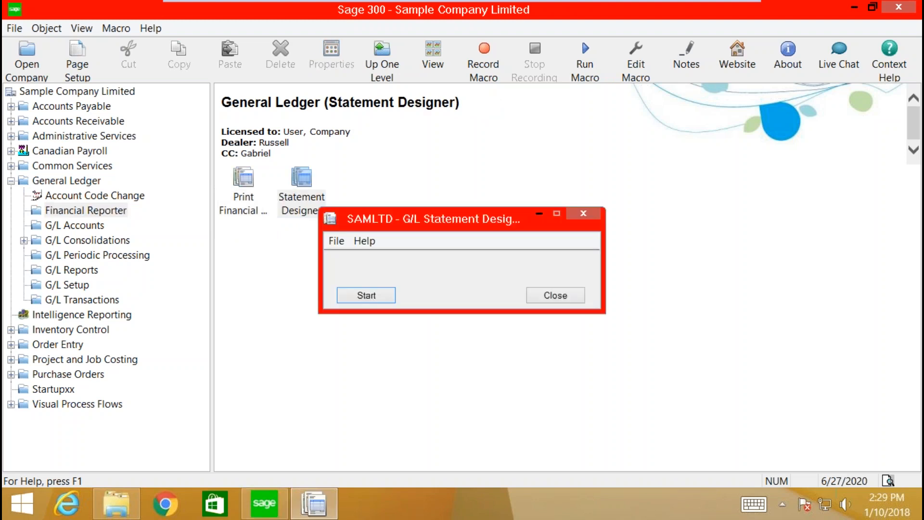
left_click(366, 294)
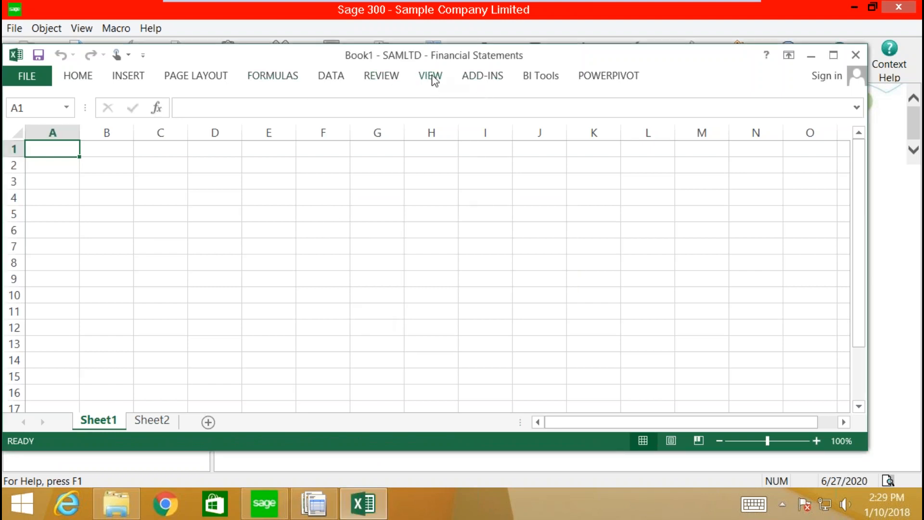
Step: Bring up Excel's Open dialog for this computer, showing the Documents folder
double_click(478, 77)
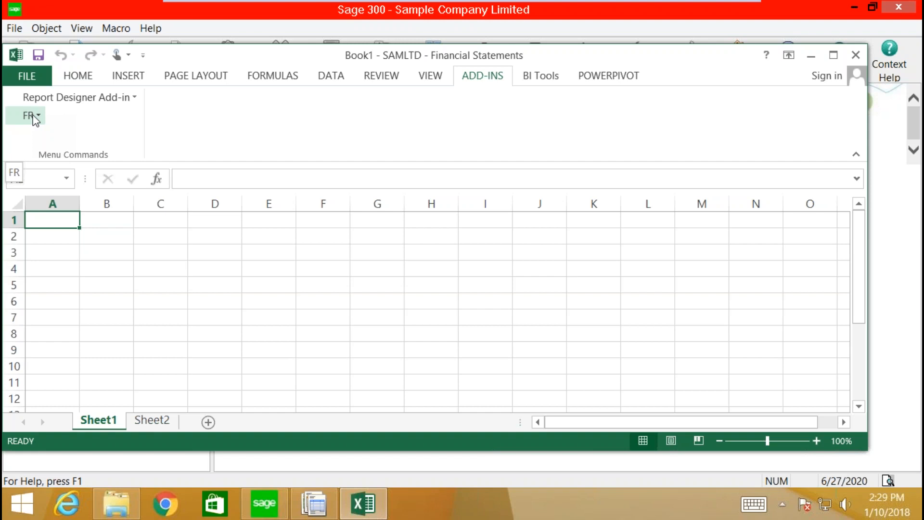
left_click(29, 80)
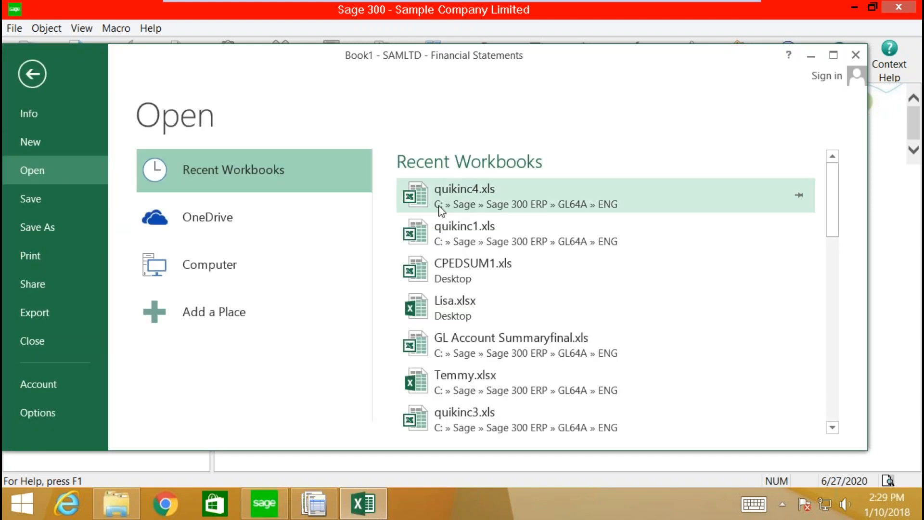
left_click(208, 269)
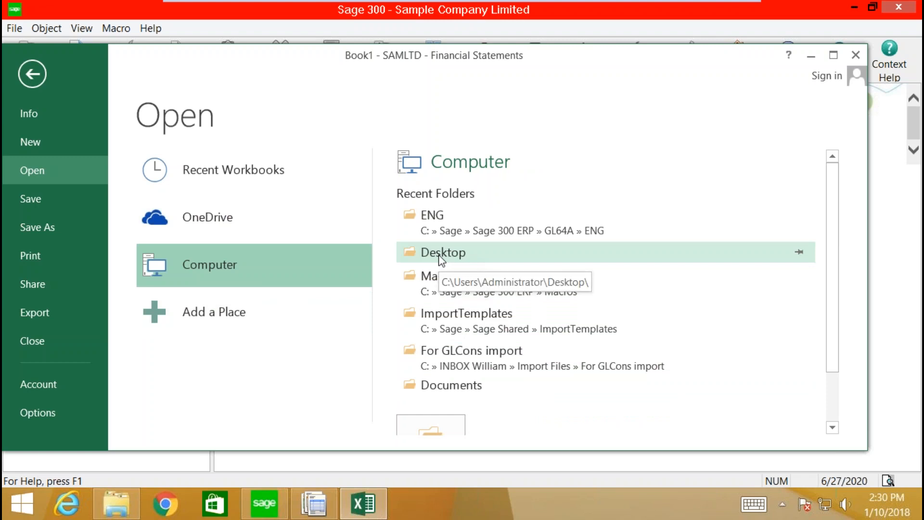
left_click(432, 426)
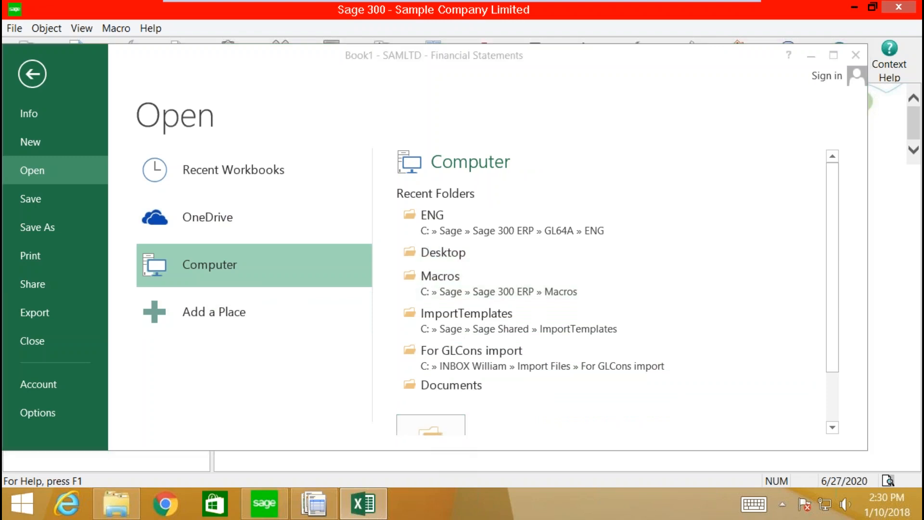
left_click(269, 285)
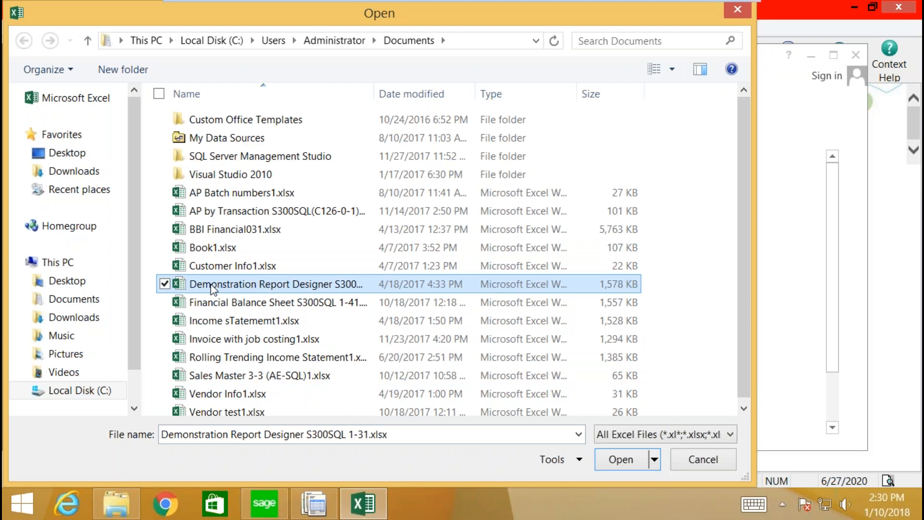
Step: Navigate the Open dialog to C:\Sage\Sage 300 ERP\GL64A\ENG
left_click(80, 389)
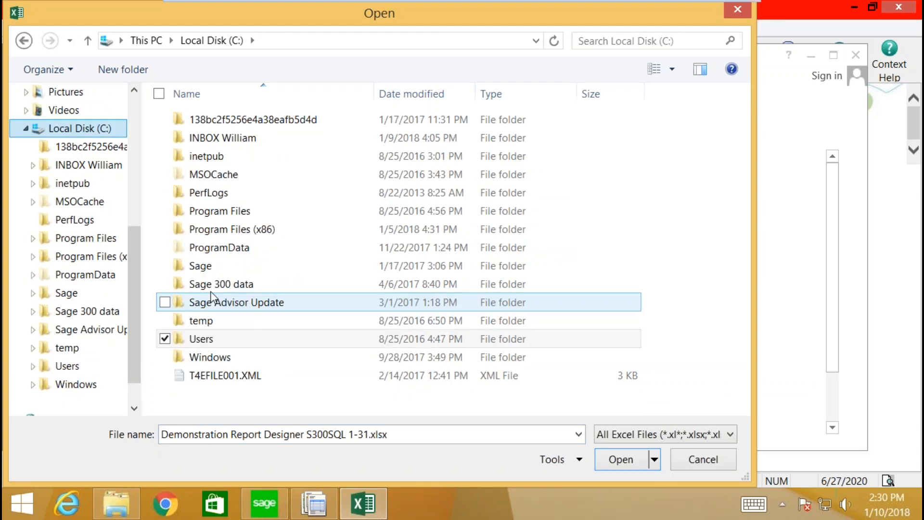
double_click(202, 266)
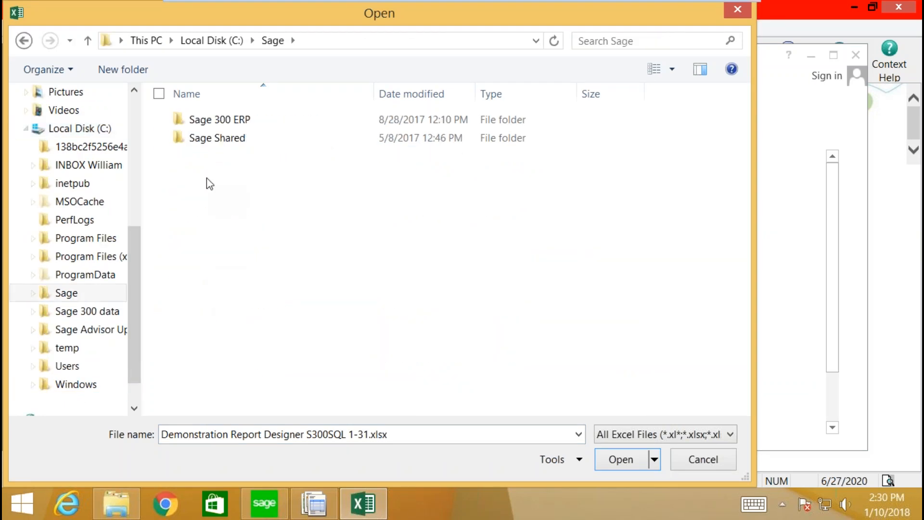
double_click(223, 120)
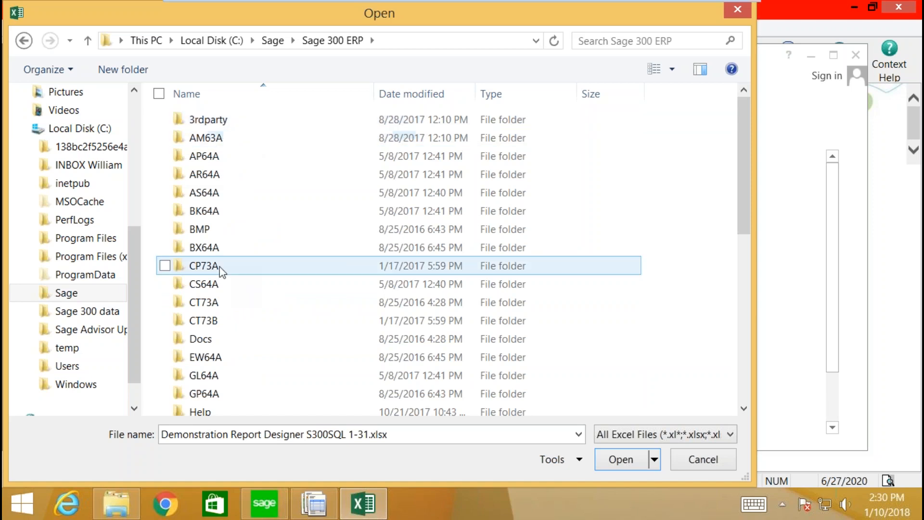
left_click(229, 321)
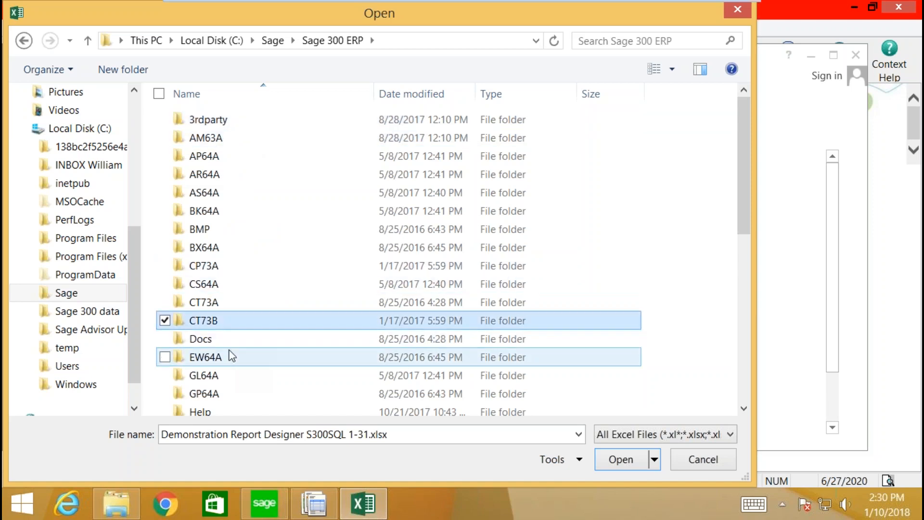
scroll(228, 366, "down", 2)
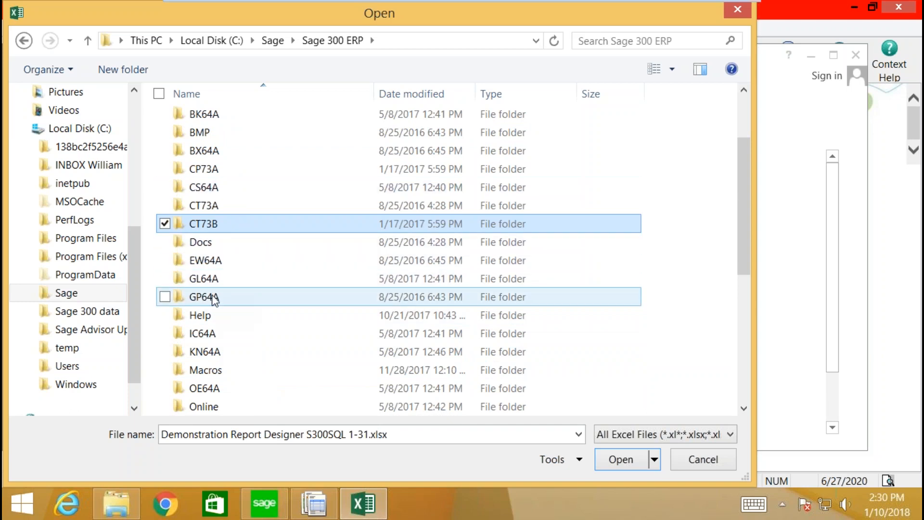
double_click(209, 280)
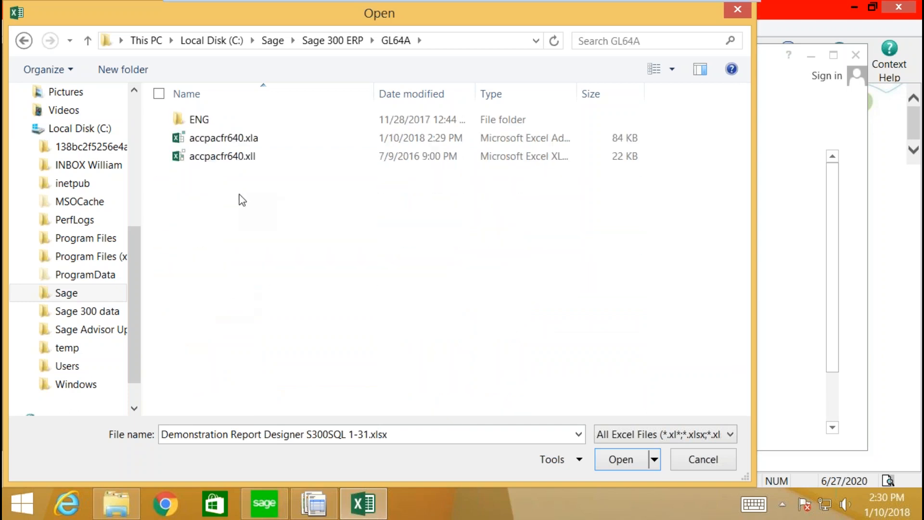
left_click(201, 126)
double_click(202, 126)
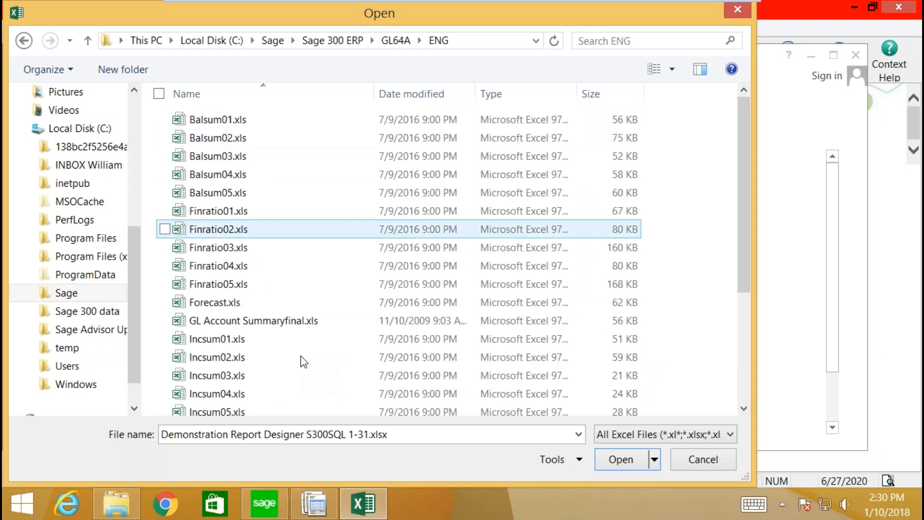
Step: Open the quikinc2.xls statement specification from the ENG folder
scroll(238, 399, "down", 1)
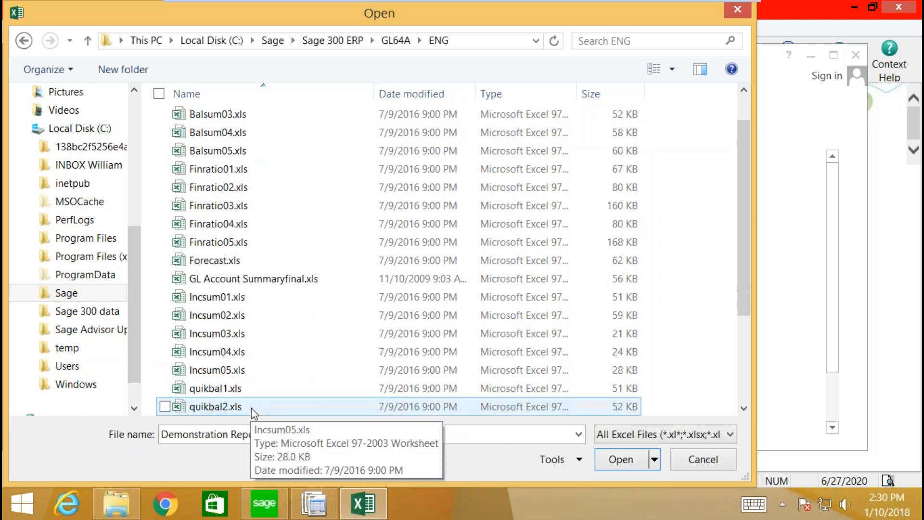
scroll(254, 407, "down", 3)
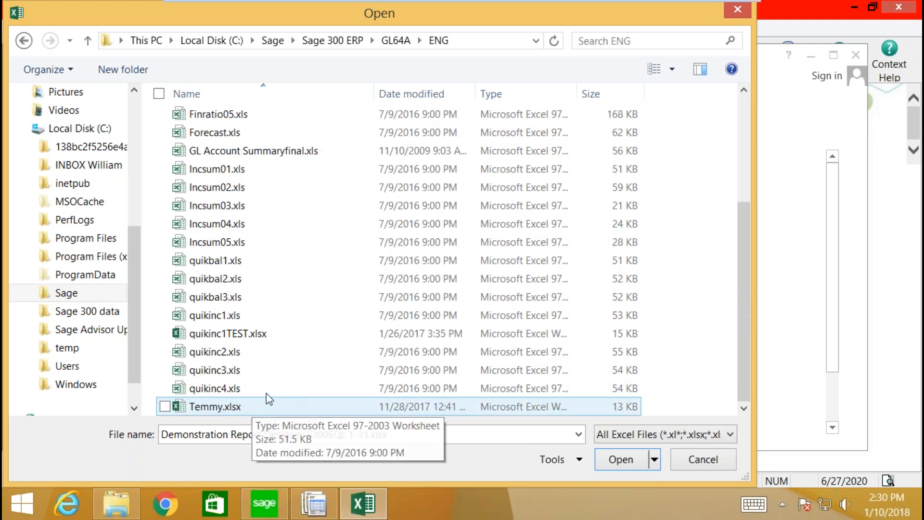
scroll(269, 397, "up", 1)
scroll(269, 398, "up", 2)
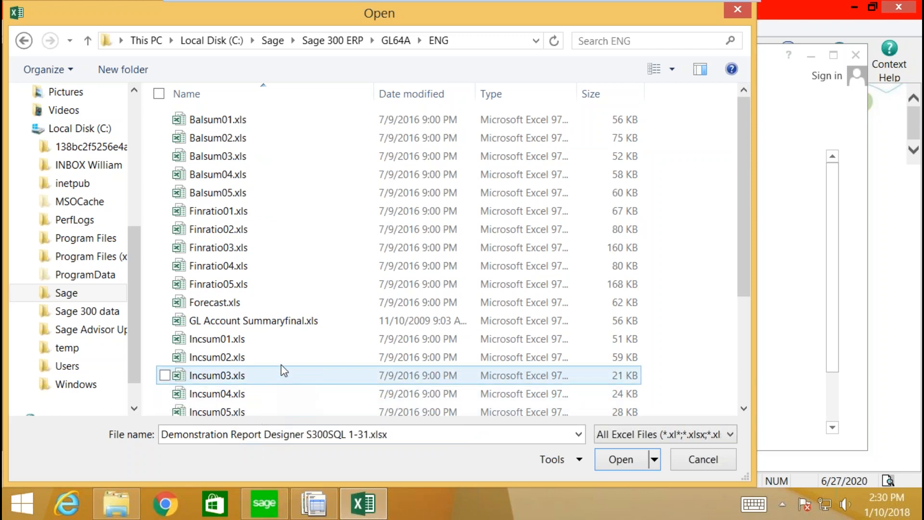
scroll(294, 340, "down", 3)
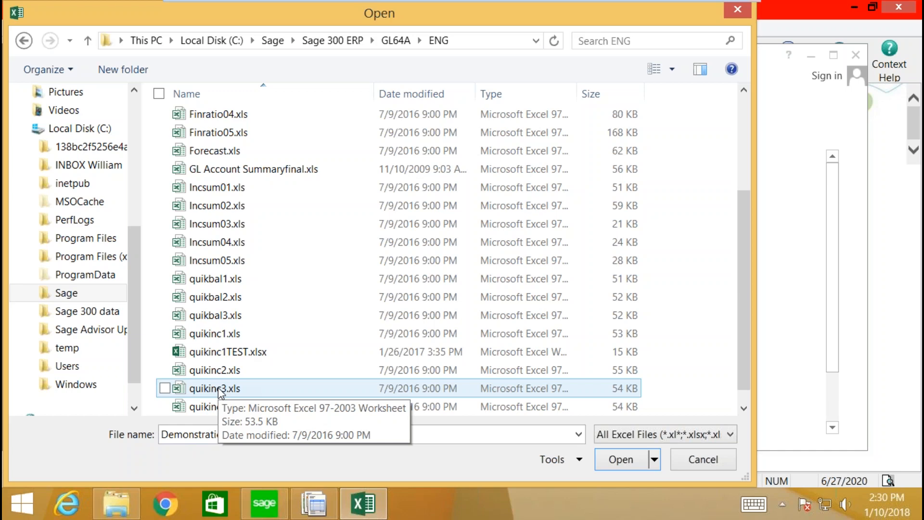
scroll(262, 322, "down", 1)
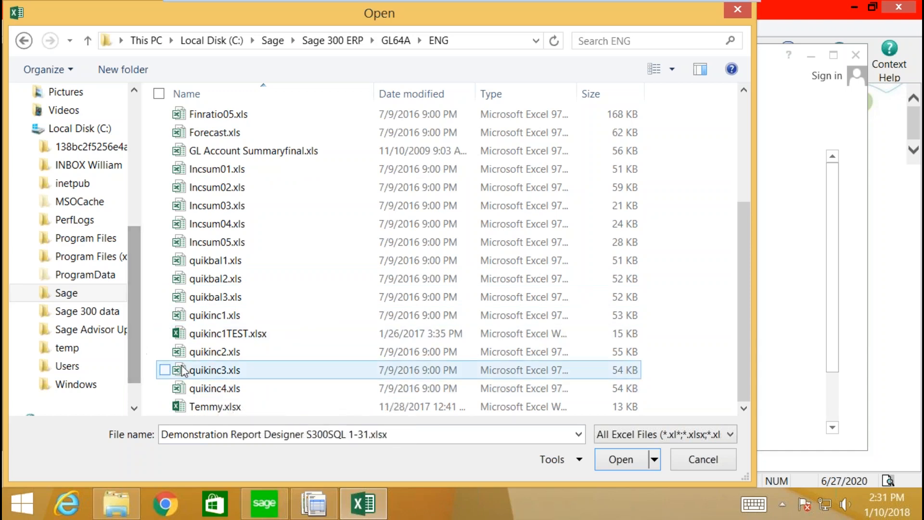
left_click(218, 355)
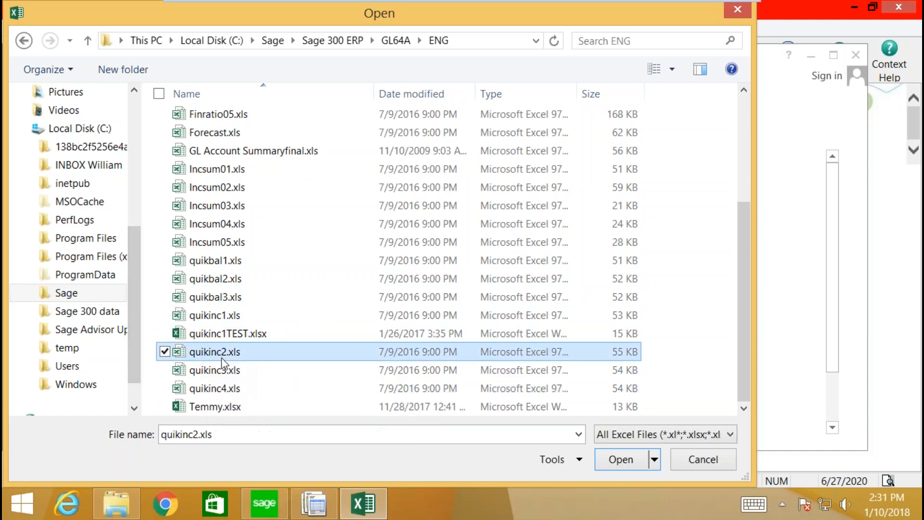
left_click(612, 463)
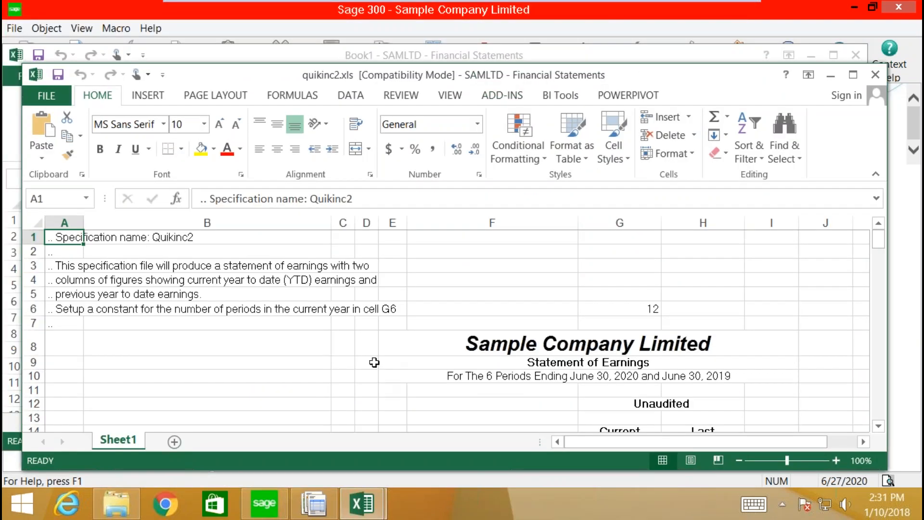
Step: Maximize the quikinc2.xls window and select the Revenue marker cell A18
scroll(373, 363, "down", 5)
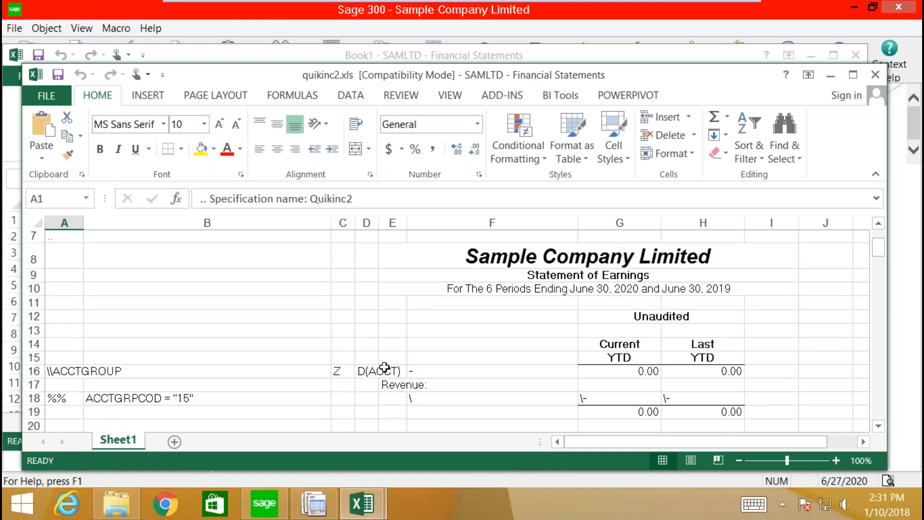
scroll(409, 352, "down", 2)
scroll(479, 371, "up", 6)
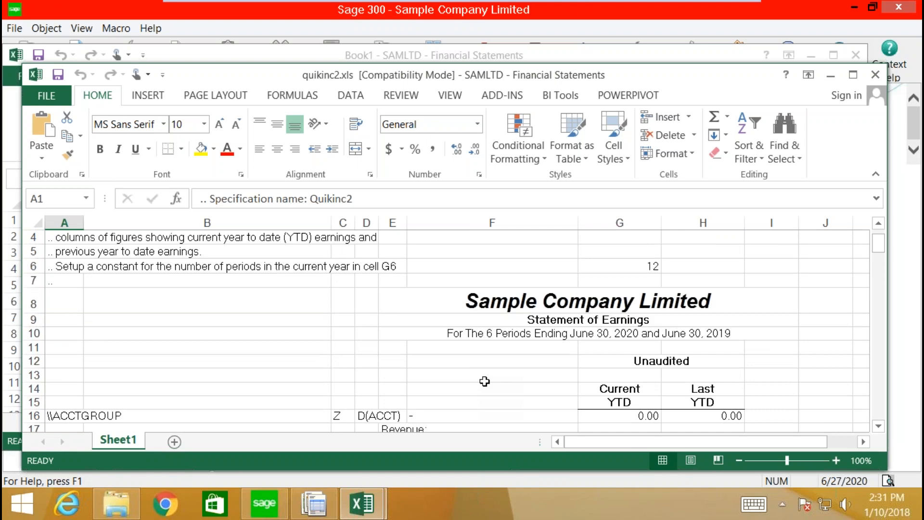
scroll(484, 381, "down", 4)
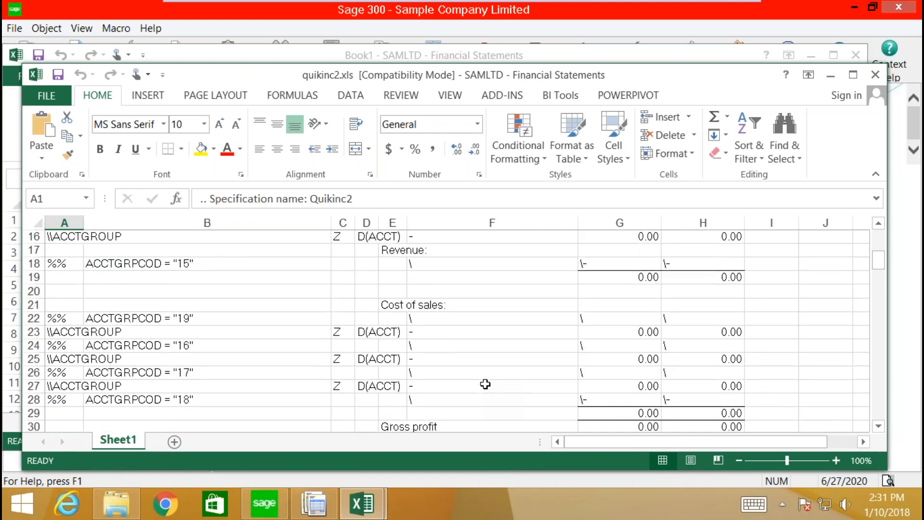
scroll(482, 386, "down", 3)
scroll(418, 395, "down", 4)
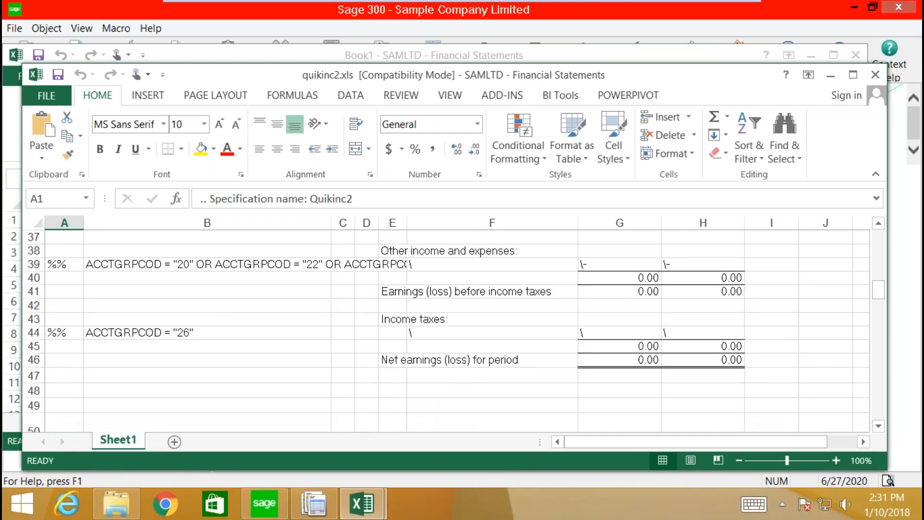
left_click(852, 75)
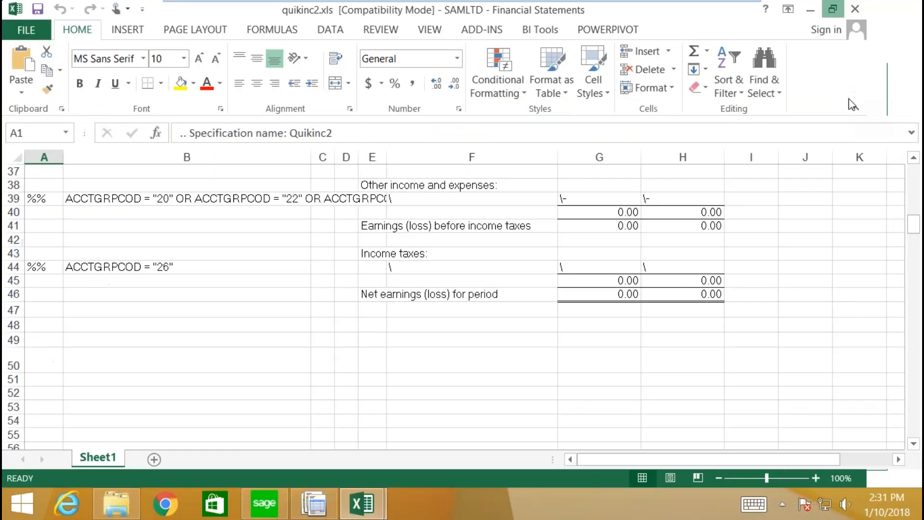
scroll(646, 424, "up", 5)
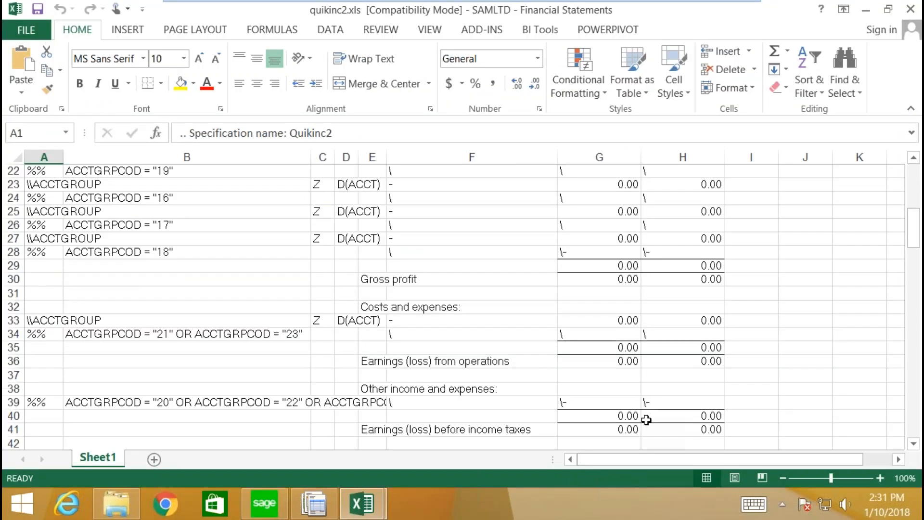
scroll(646, 419, "up", 5)
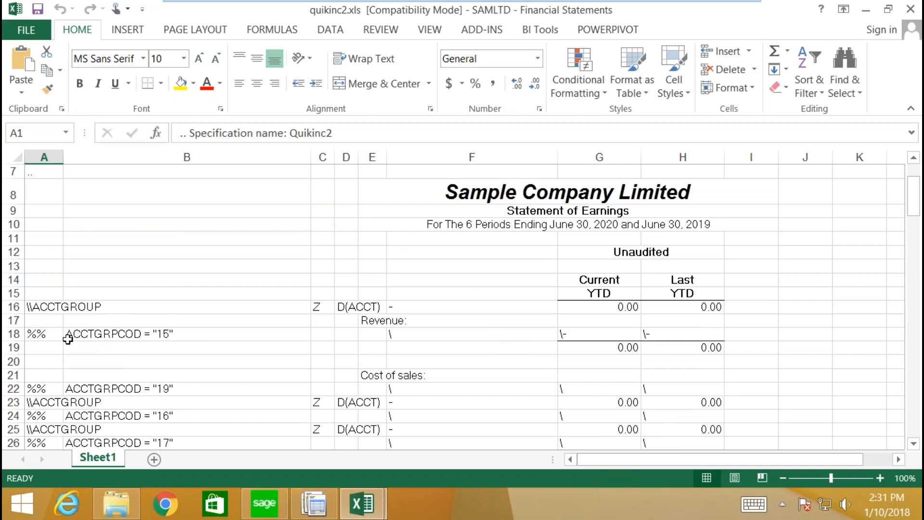
left_click(56, 335)
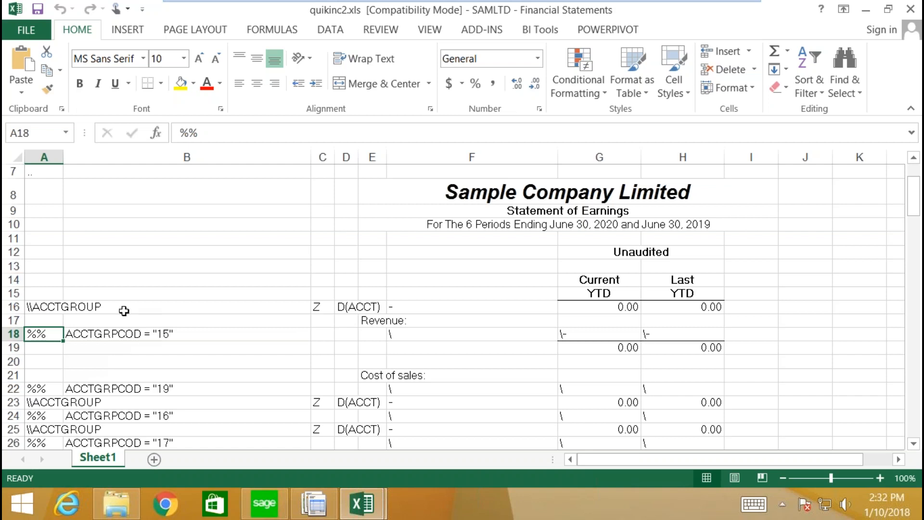
scroll(235, 239, "down", 2)
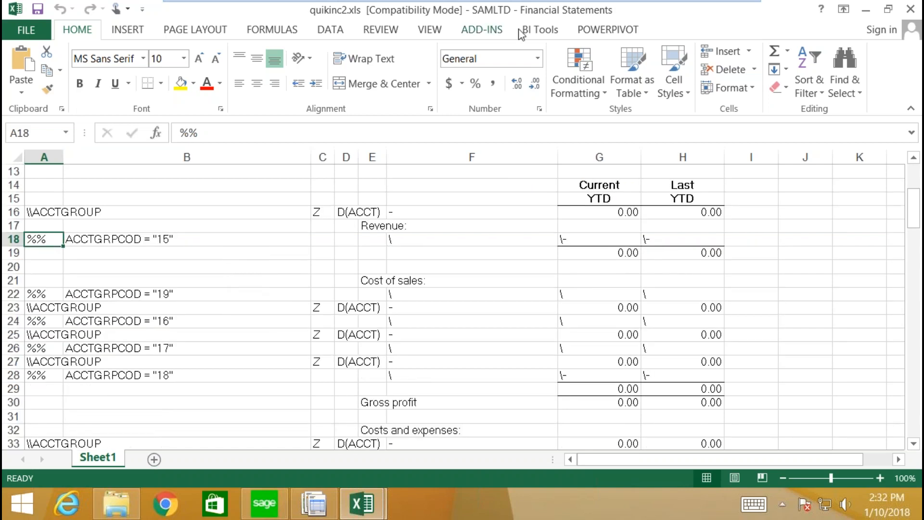
Step: Run FR View for Year/Period 2020-06 with DrillDown Information checked
left_click(478, 31)
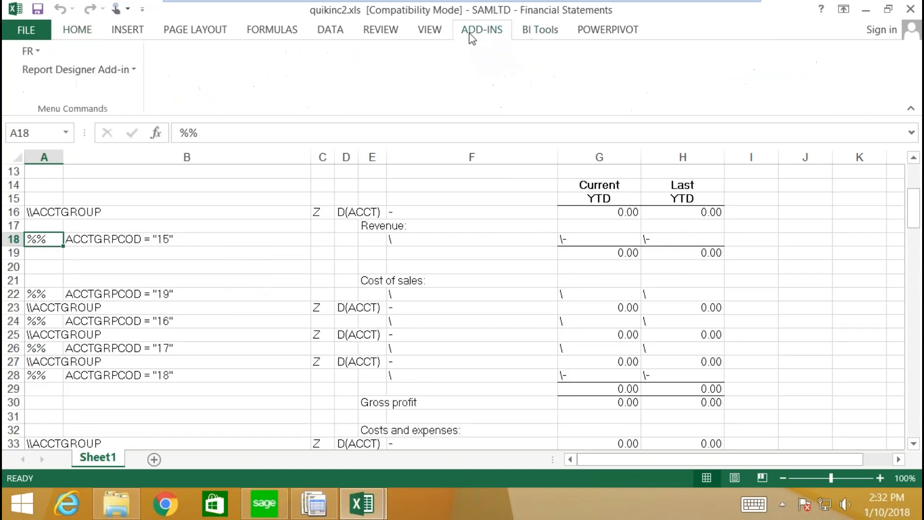
left_click(30, 51)
left_click(63, 76)
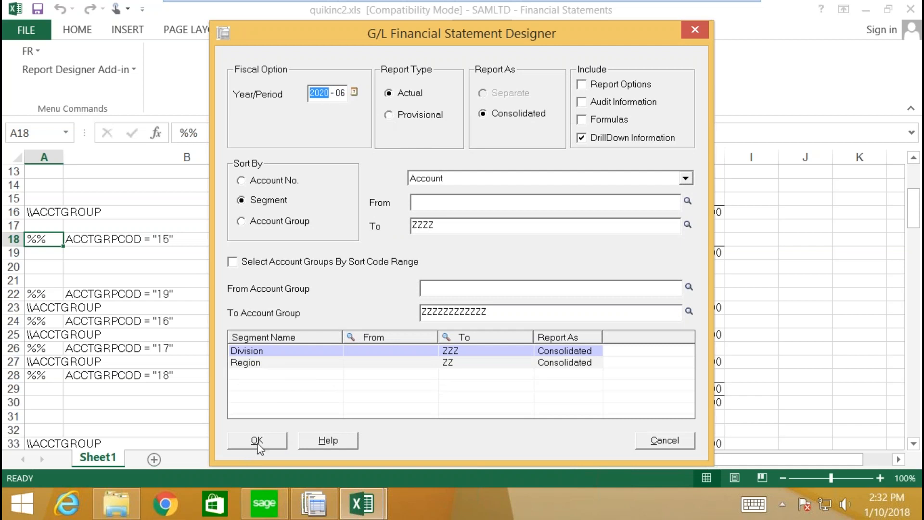
left_click(255, 440)
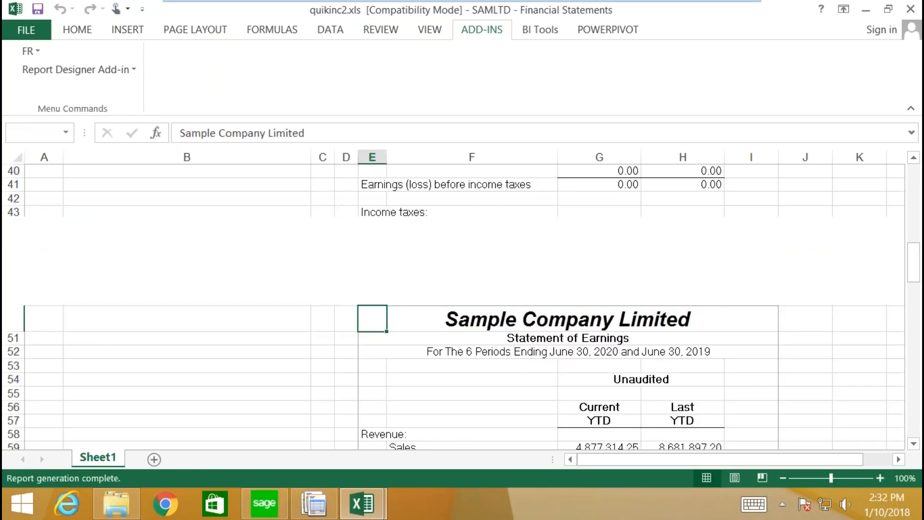
scroll(414, 354, "down", 3)
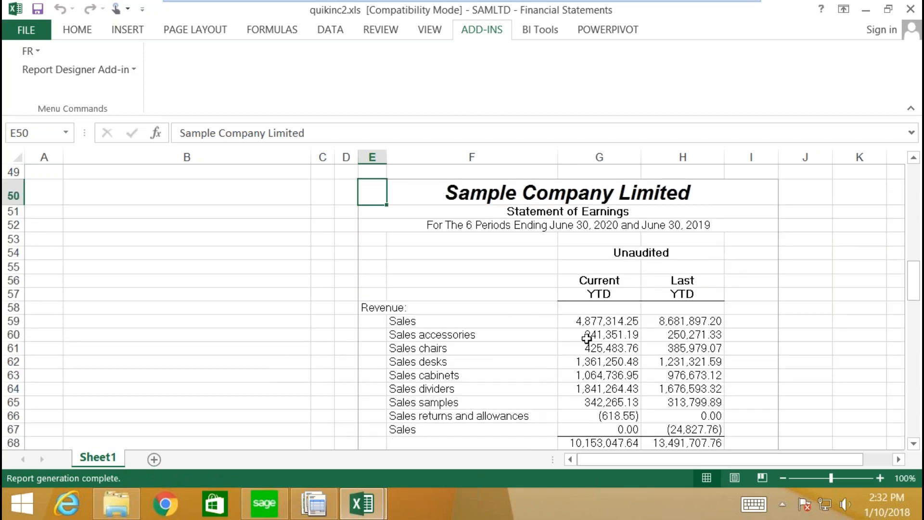
scroll(587, 339, "up", 5)
scroll(404, 289, "up", 5)
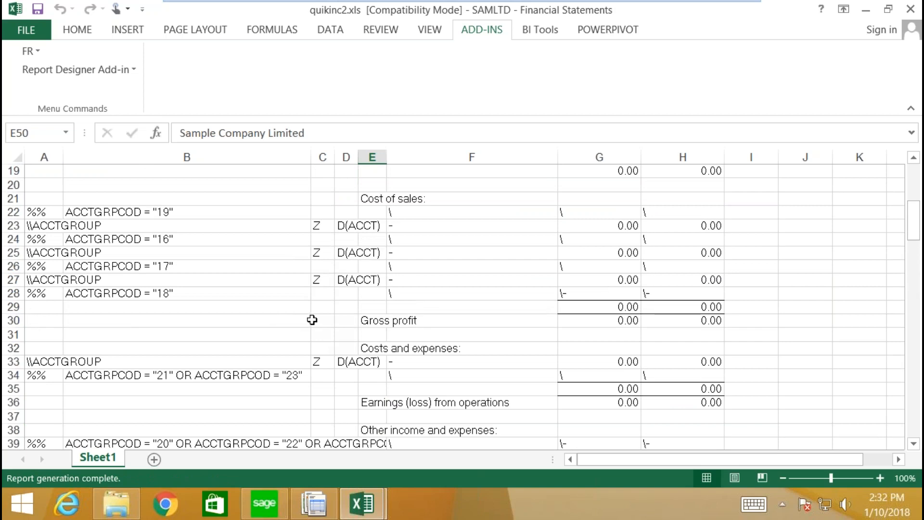
scroll(433, 399, "down", 4)
scroll(441, 406, "down", 6)
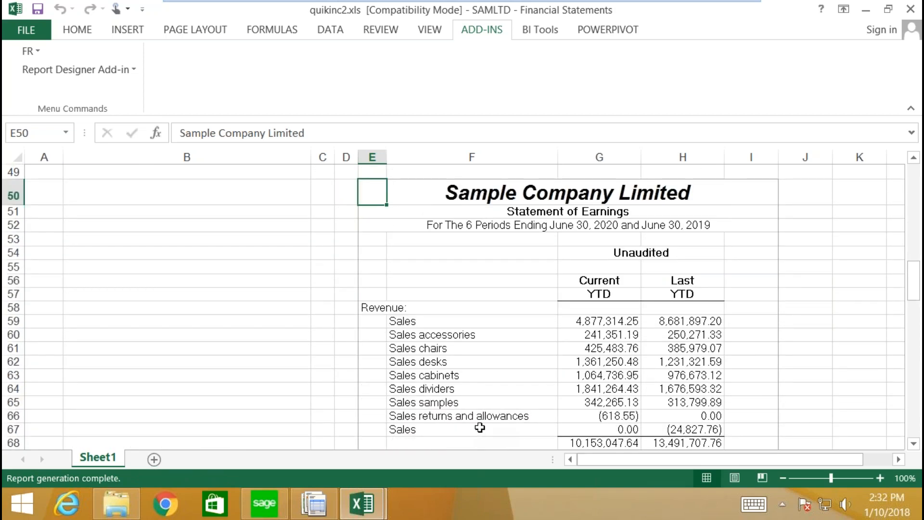
scroll(480, 428, "down", 3)
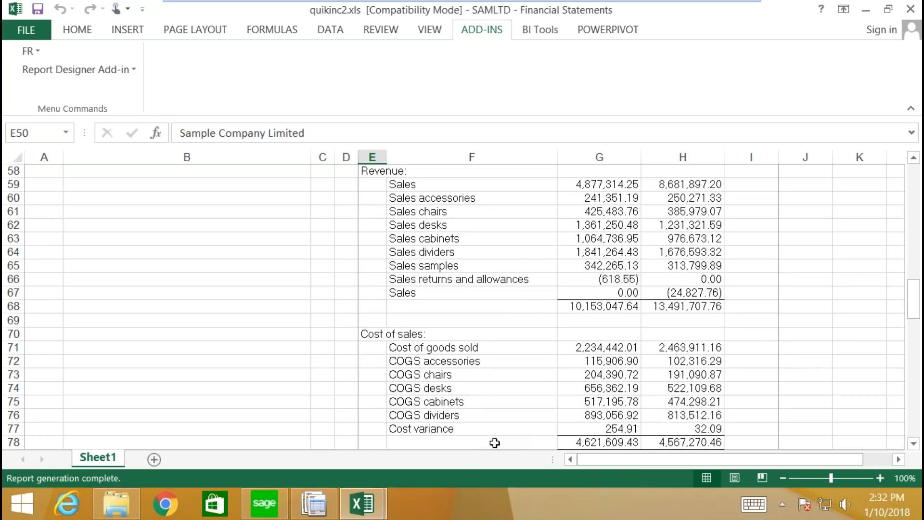
scroll(495, 442, "down", 6)
scroll(500, 441, "down", 1)
scroll(505, 426, "up", 11)
scroll(513, 425, "up", 10)
scroll(516, 425, "up", 2)
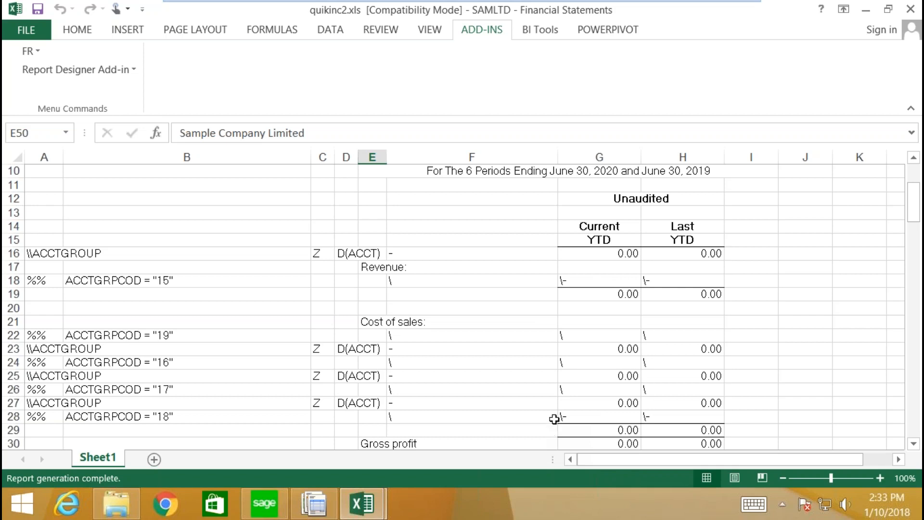
Step: Delete the ACCTGRPCOD = "15" filter from cell B18, leaving only the %% marker
left_click(157, 279)
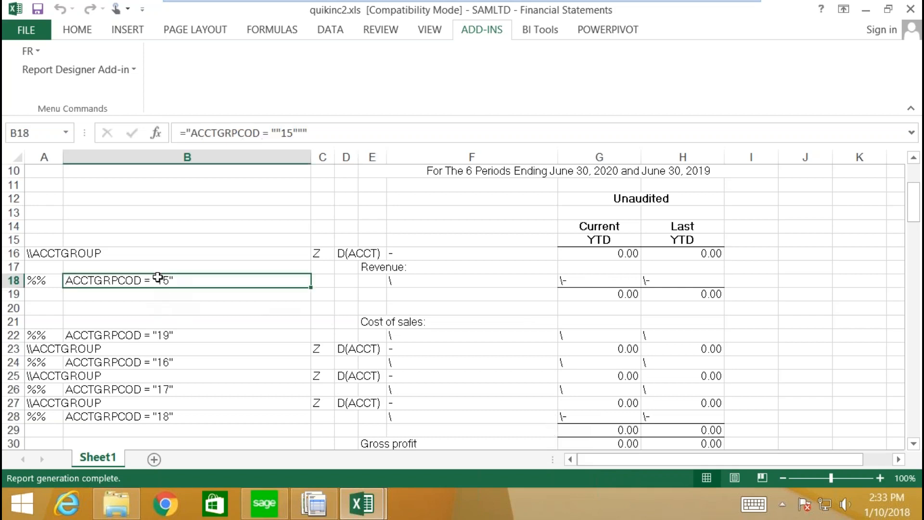
key("Delete")
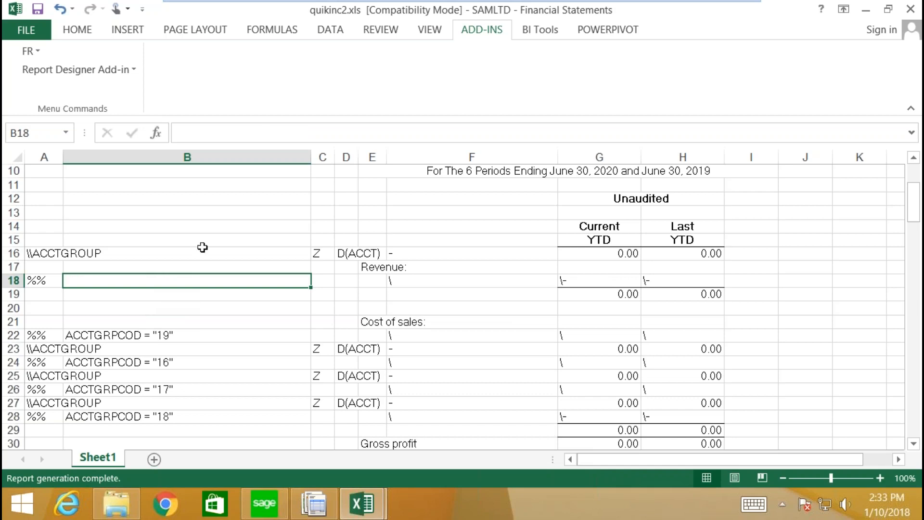
left_click(219, 266)
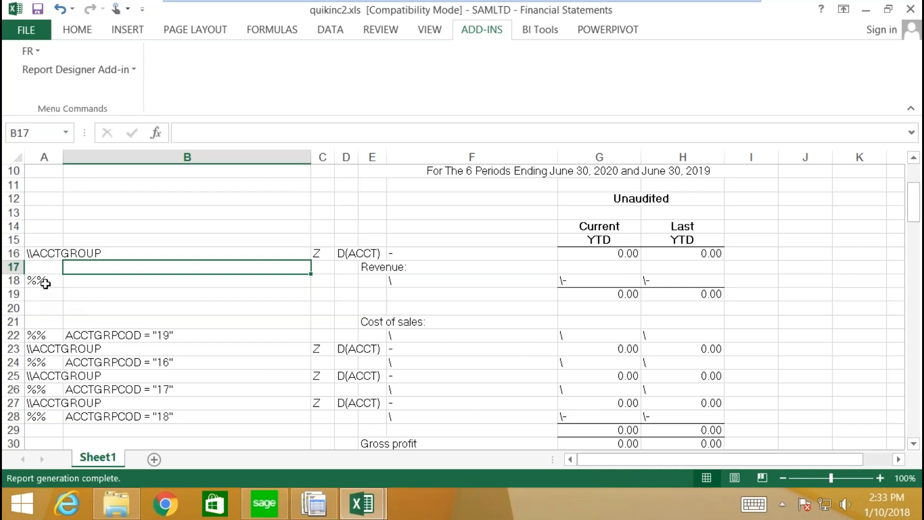
scroll(132, 364, "down", 4)
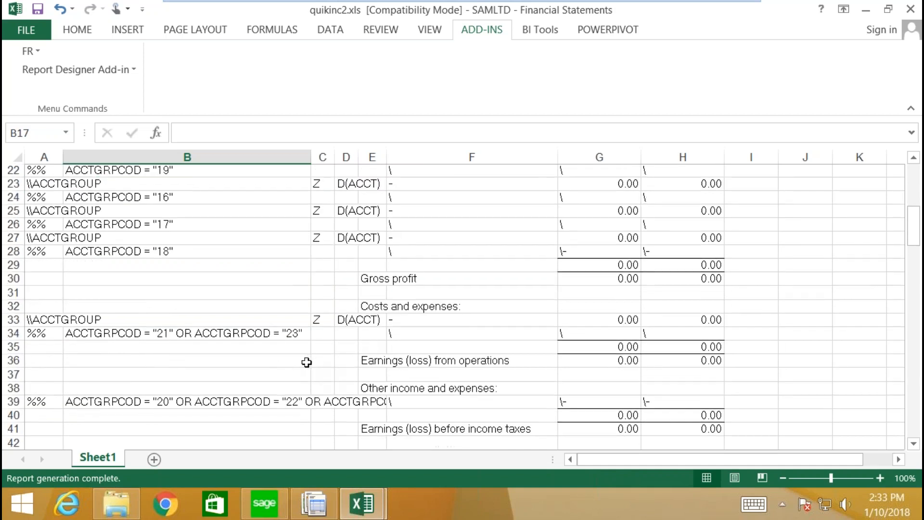
scroll(306, 362, "down", 9)
Step: Rerun FR View so Revenue now lists Petty cash with a Current YTD of 4,659.00
scroll(417, 399, "down", 2)
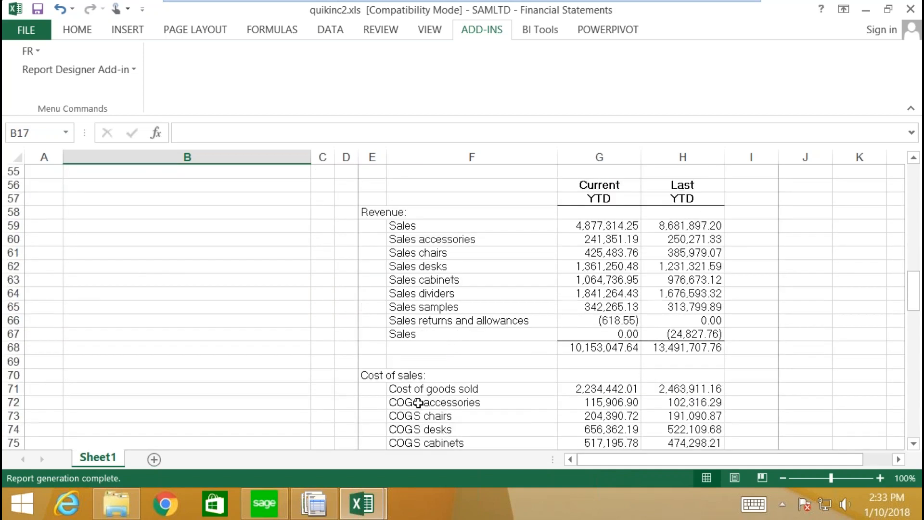
scroll(418, 402, "down", 2)
scroll(446, 241, "up", 3)
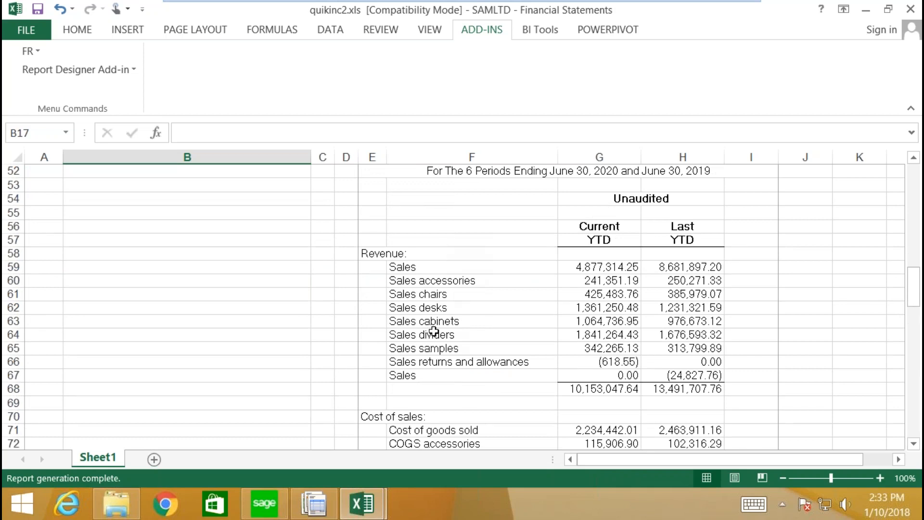
scroll(365, 313, "up", 4)
scroll(381, 305, "up", 10)
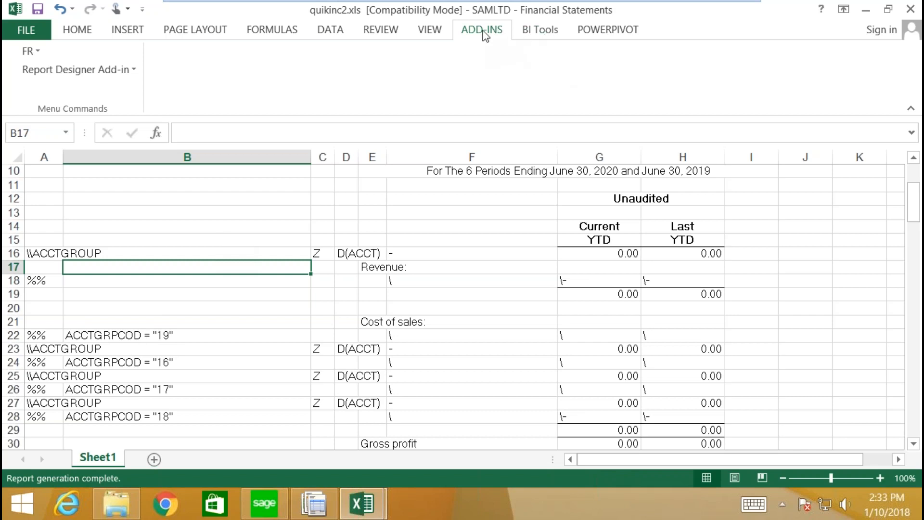
left_click(36, 52)
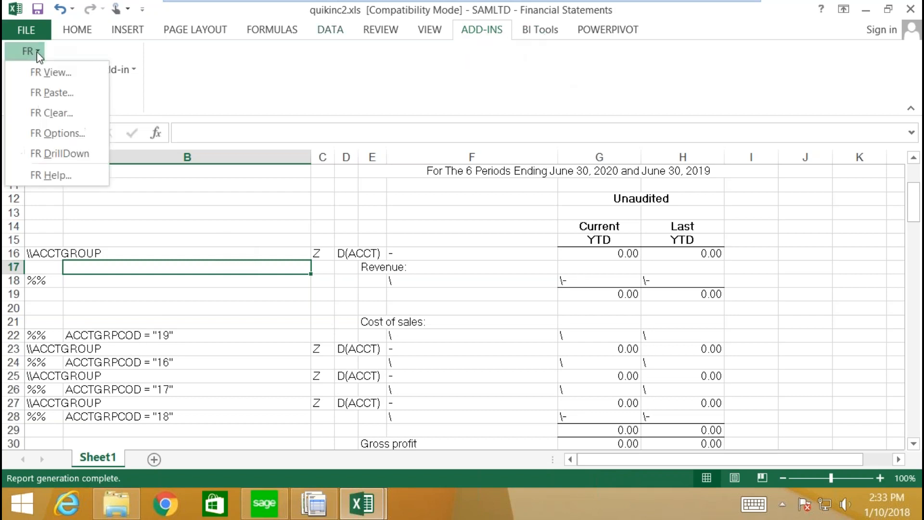
left_click(50, 77)
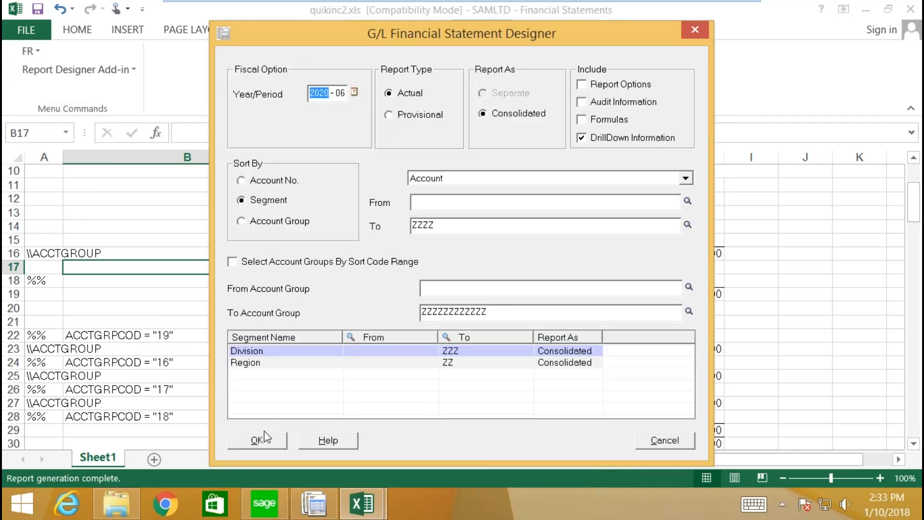
left_click(257, 440)
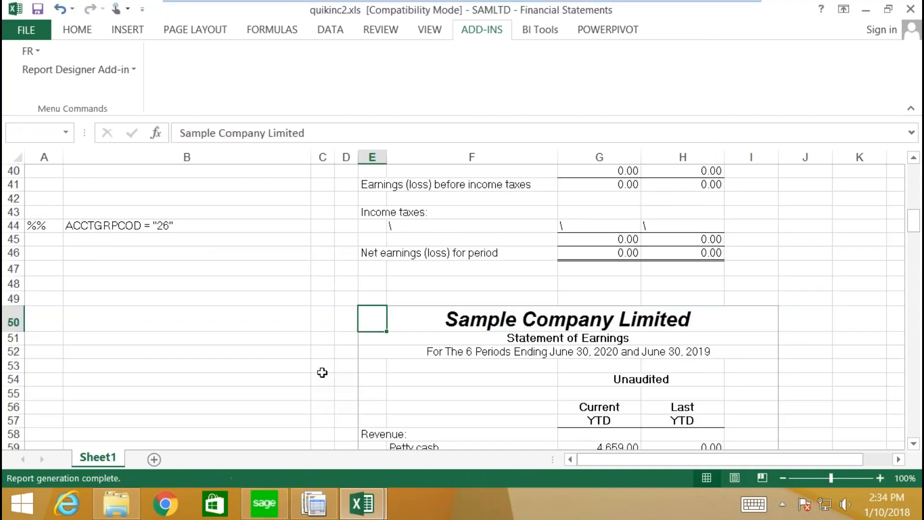
scroll(337, 379, "down", 9)
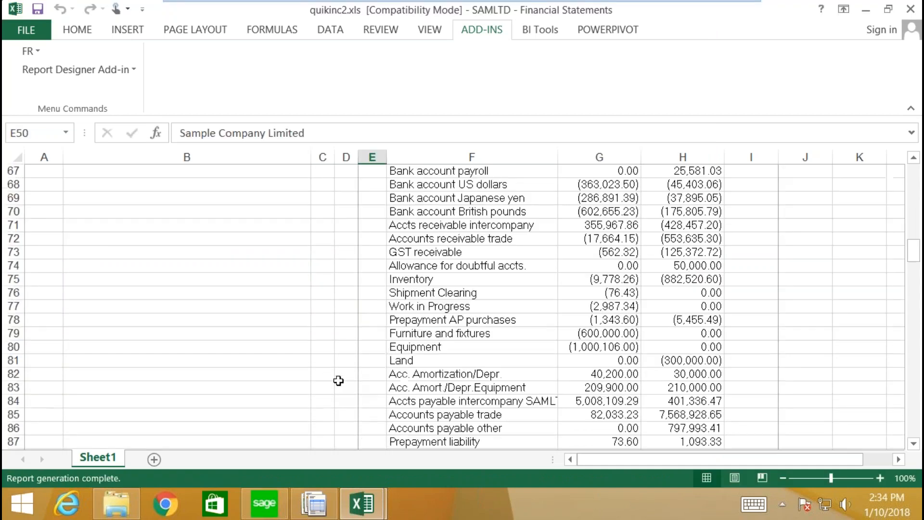
scroll(428, 248, "down", 3)
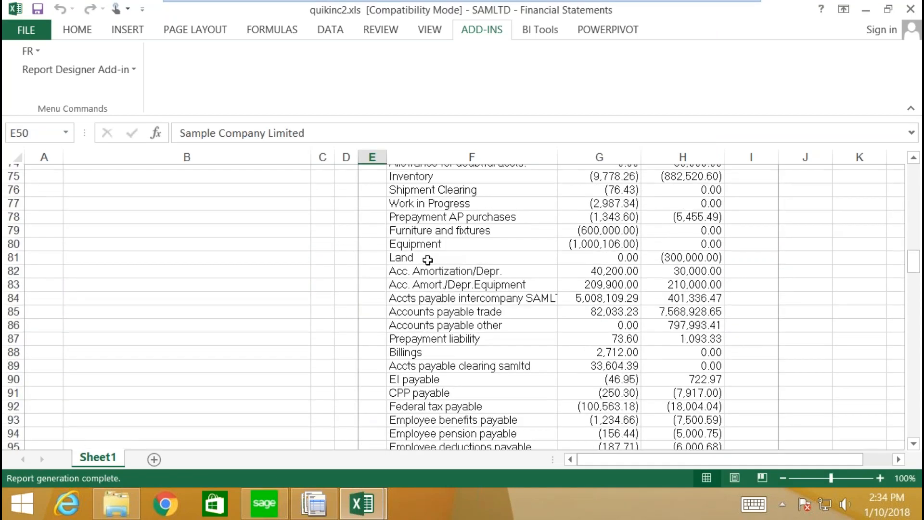
scroll(427, 272, "down", 9)
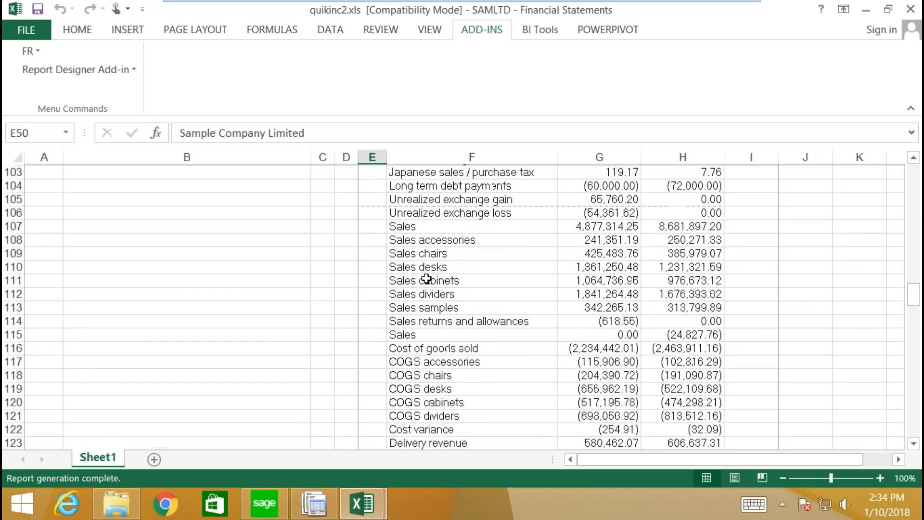
scroll(426, 278, "down", 10)
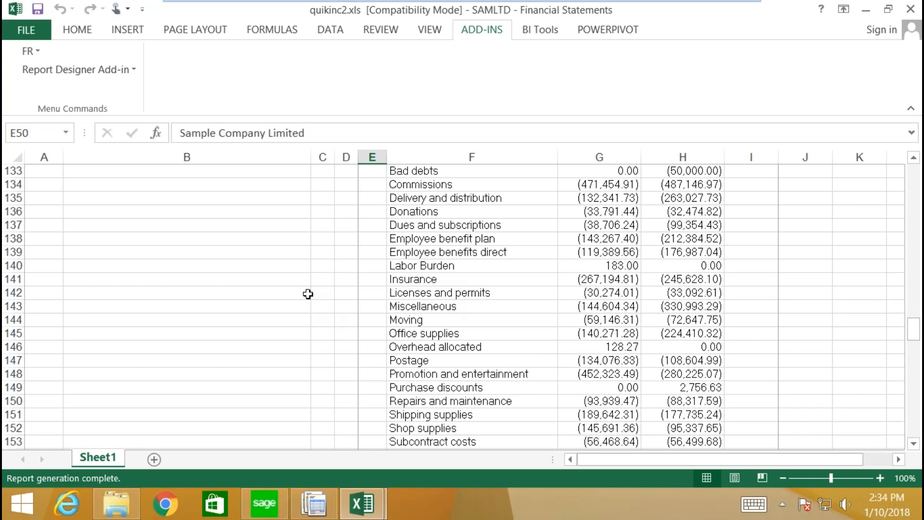
scroll(409, 339, "down", 4)
scroll(393, 338, "down", 15)
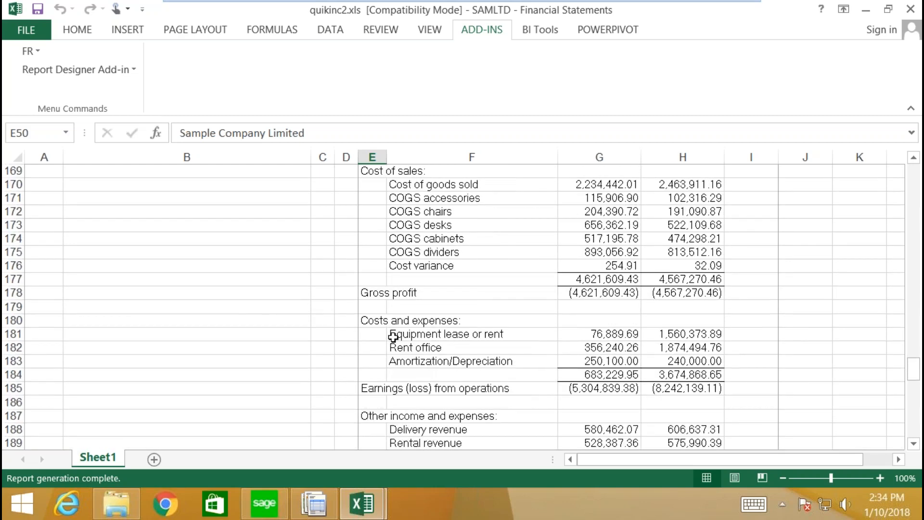
scroll(392, 347, "up", 7)
mouse_move(362, 506)
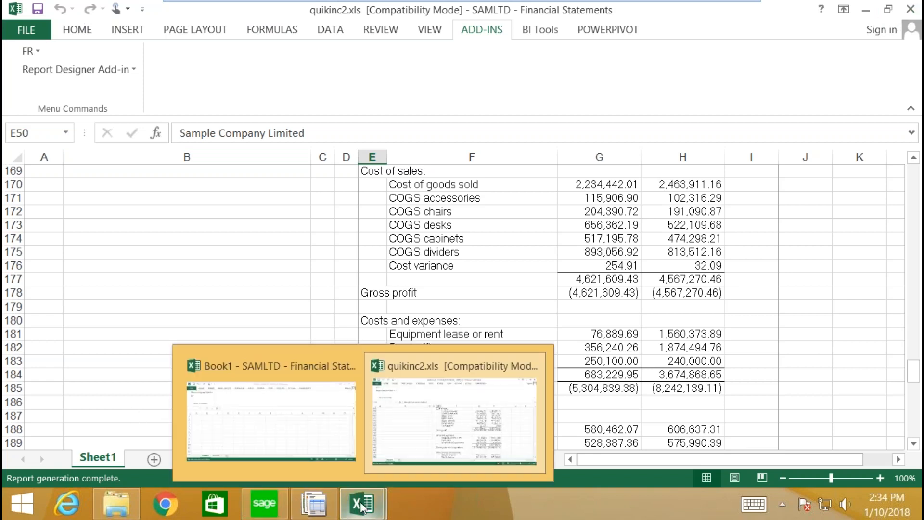
Step: Open Sage 300's Help > Product Documents web page, then close the browser
left_click(268, 503)
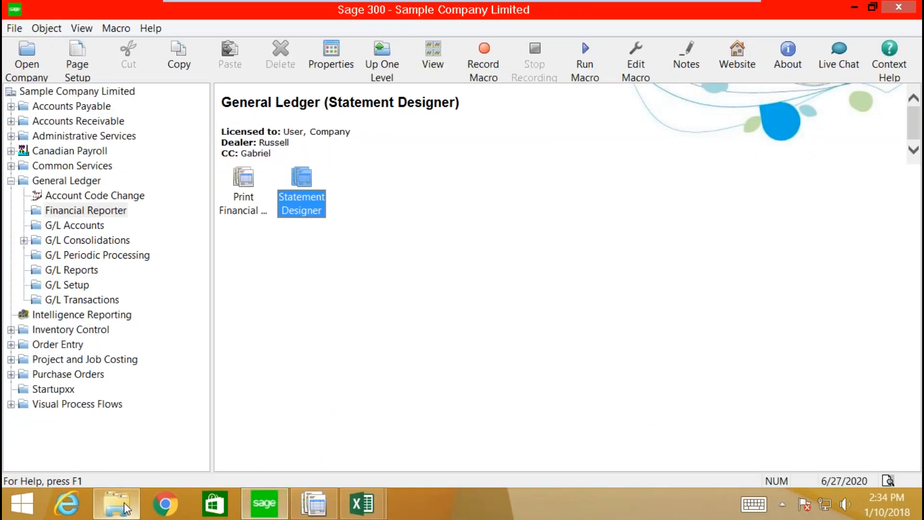
mouse_move(125, 514)
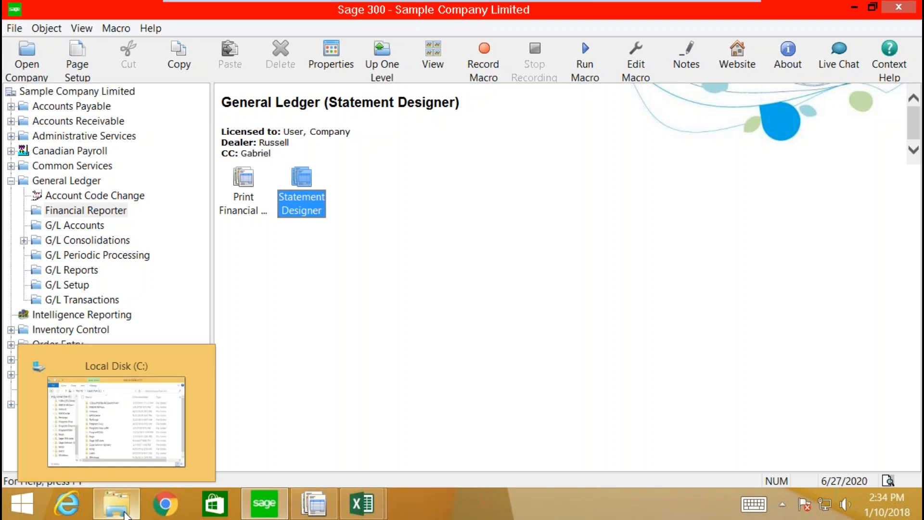
left_click(150, 28)
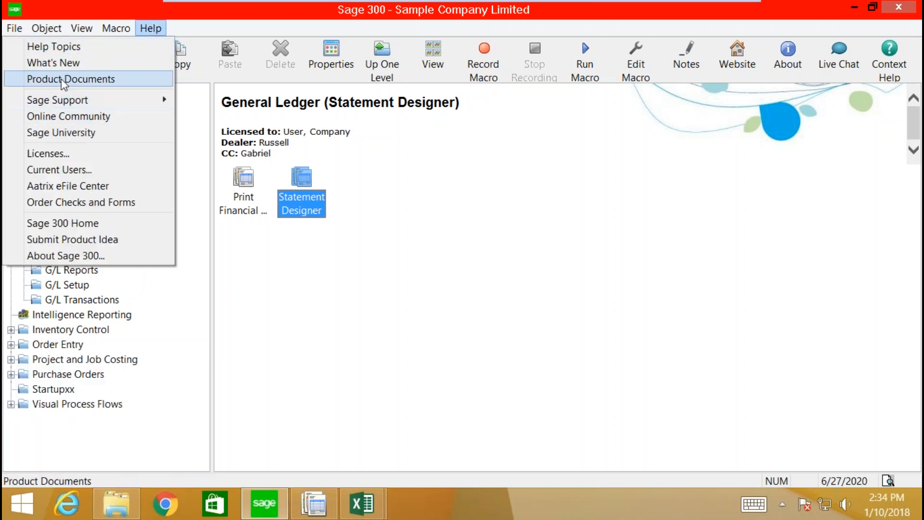
left_click(62, 80)
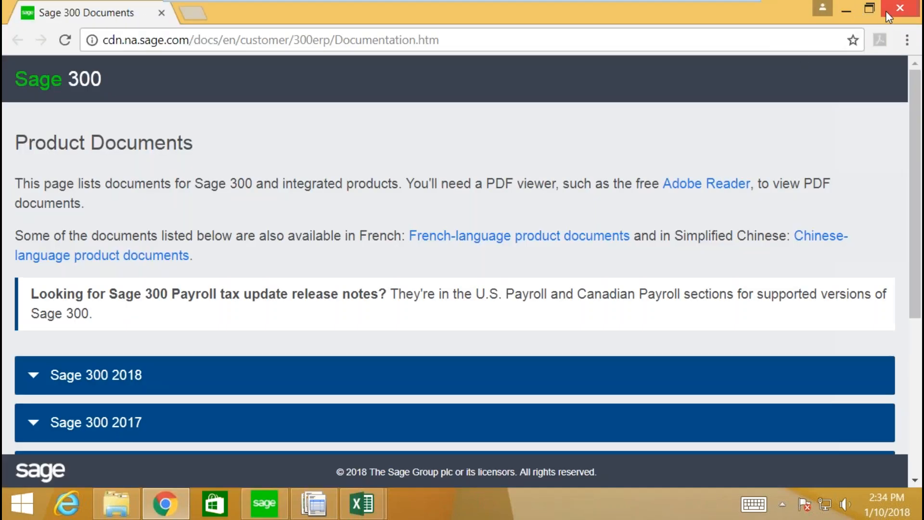
left_click(898, 8)
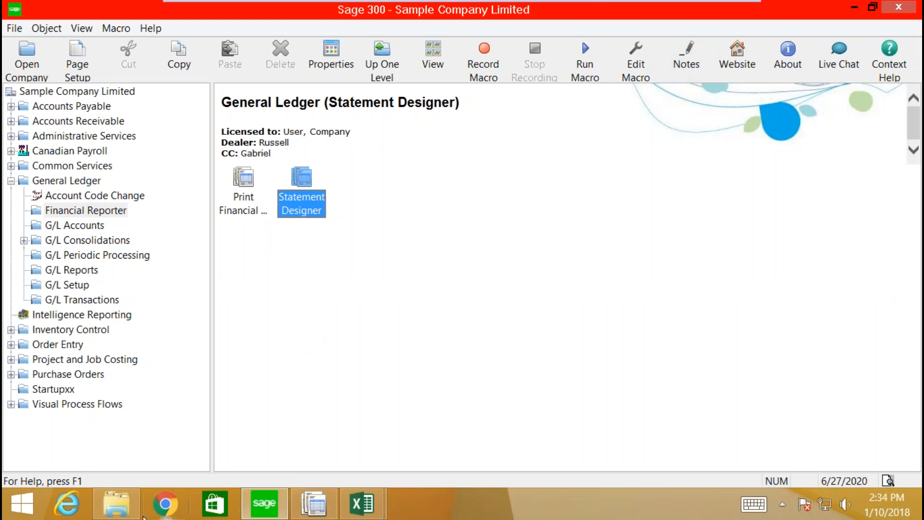
Step: Open Sage300_FinancialReporter_UsersGuide.pdf from C:\Sage\Sage 300 ERP\Docs\64A\ENG
left_click(120, 510)
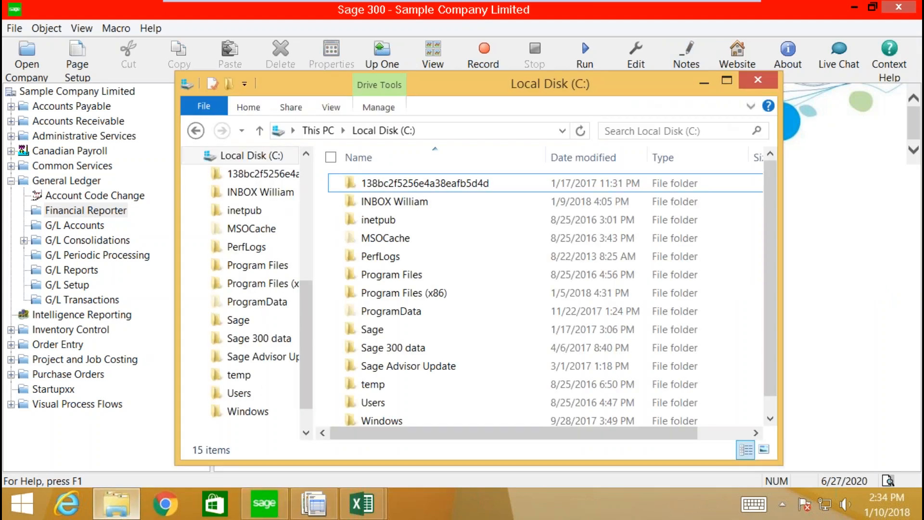
double_click(373, 330)
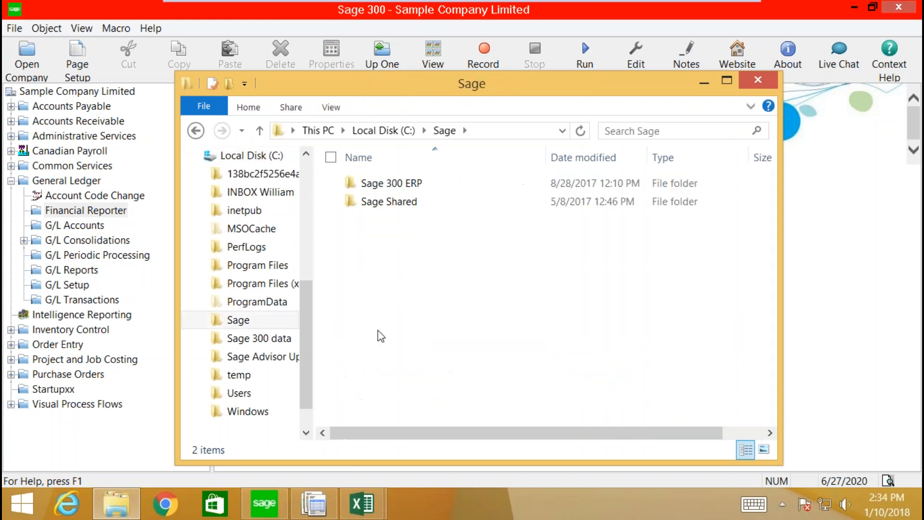
double_click(393, 187)
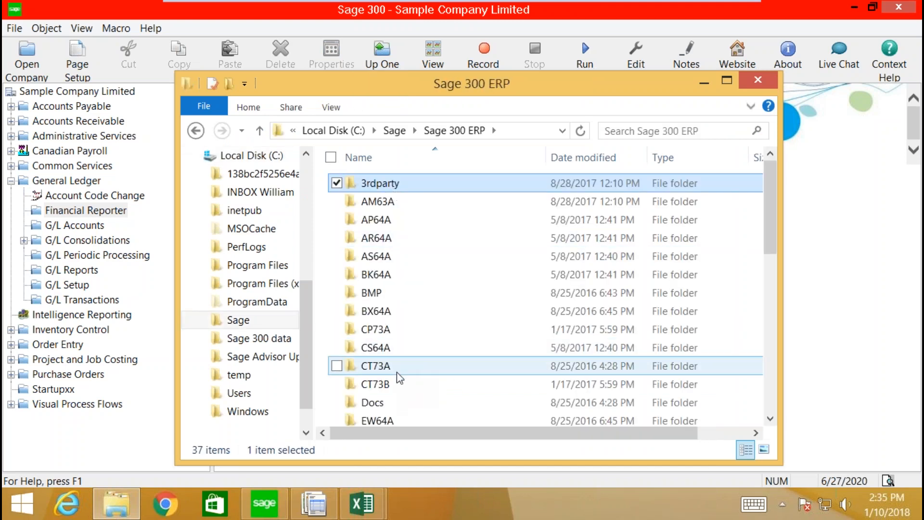
scroll(400, 378, "down", 1)
double_click(368, 363)
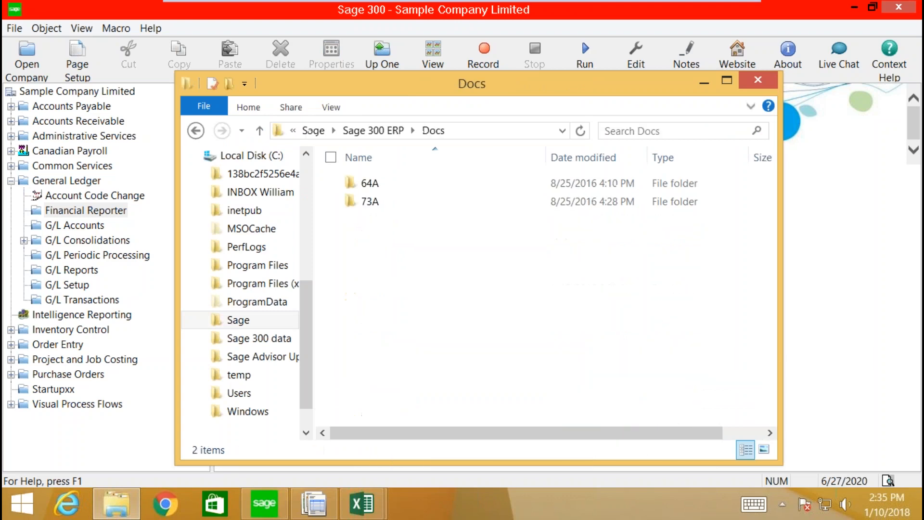
double_click(374, 184)
double_click(371, 183)
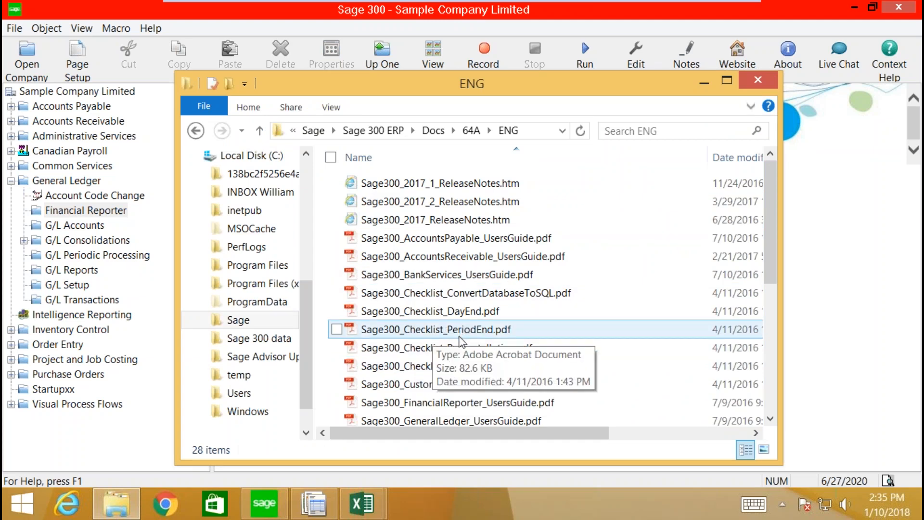
scroll(460, 340, "down", 3)
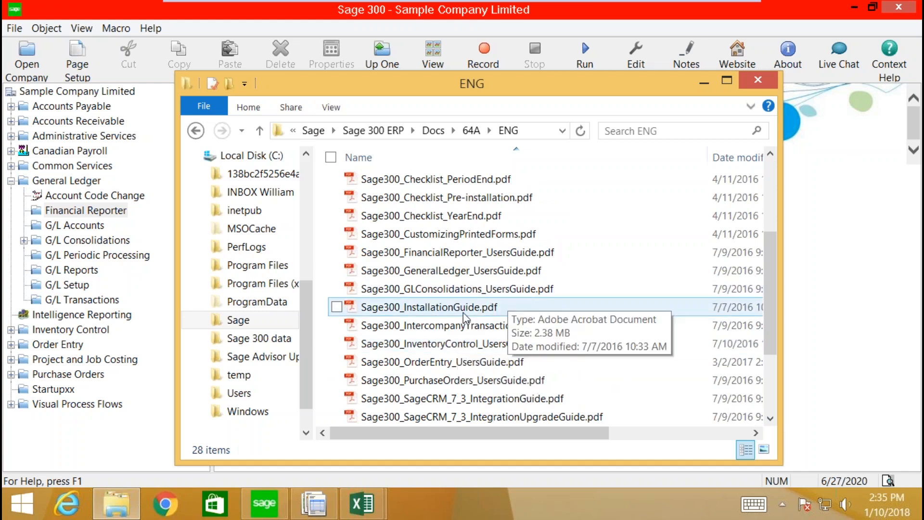
left_click(432, 259)
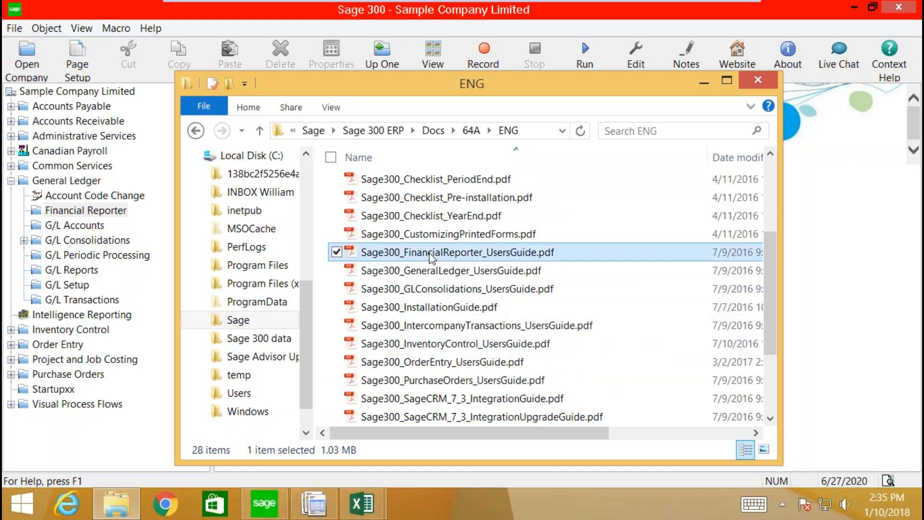
double_click(432, 259)
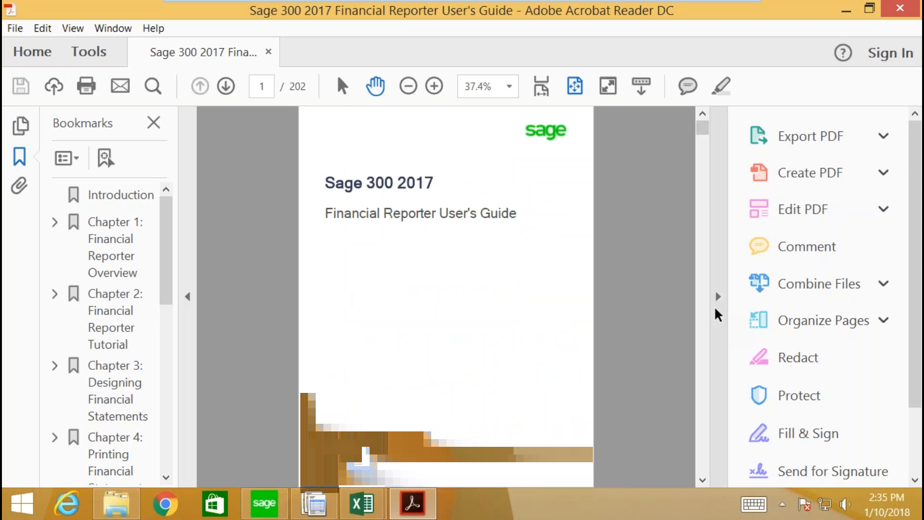
Step: Read the guide's Contents at 100% zoom with the tools pane hidden, then close Acrobat
left_click(718, 297)
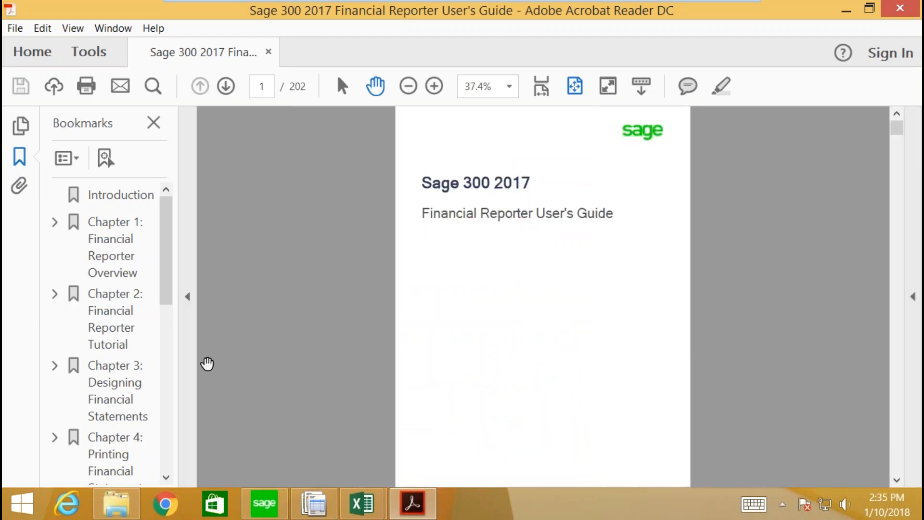
scroll(899, 21, "down", 2)
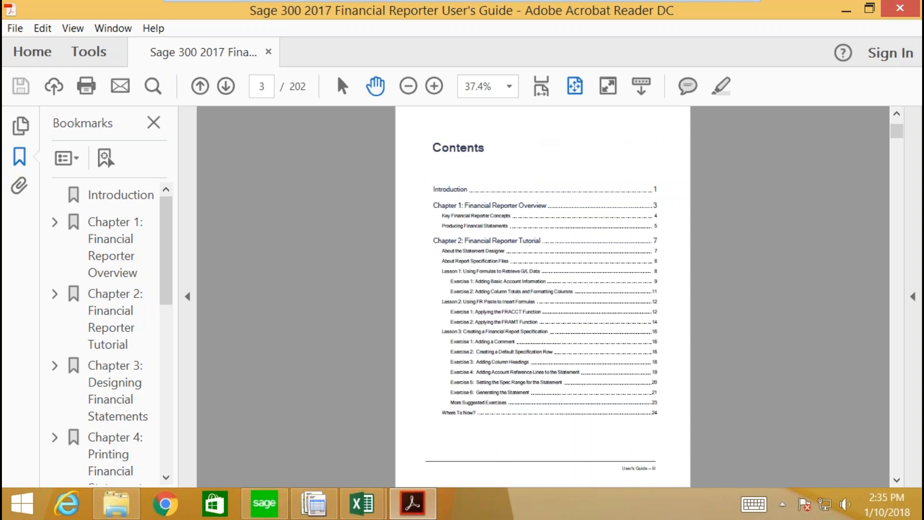
left_click(513, 89)
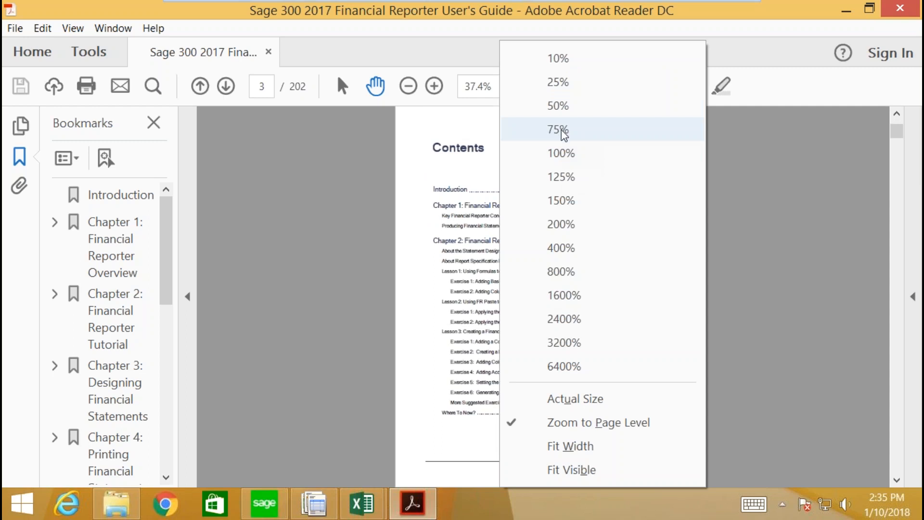
left_click(542, 155)
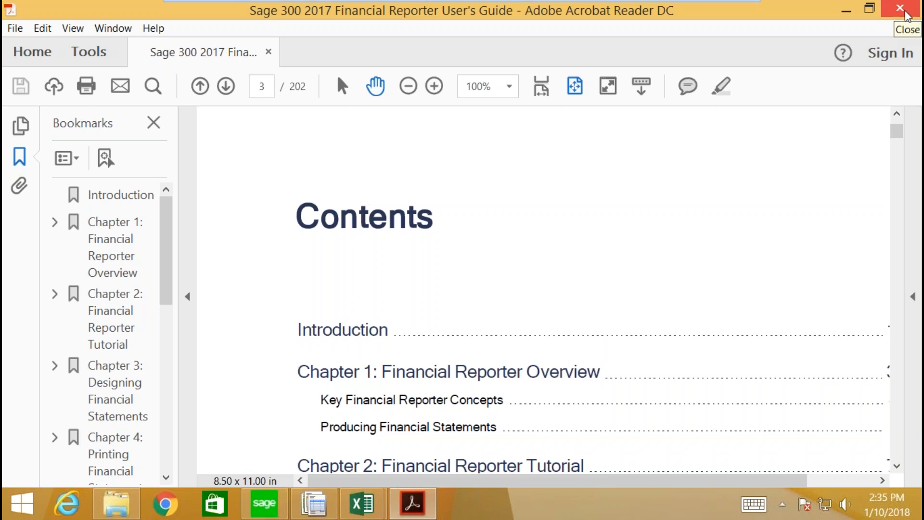
scroll(600, 239, "down", 4)
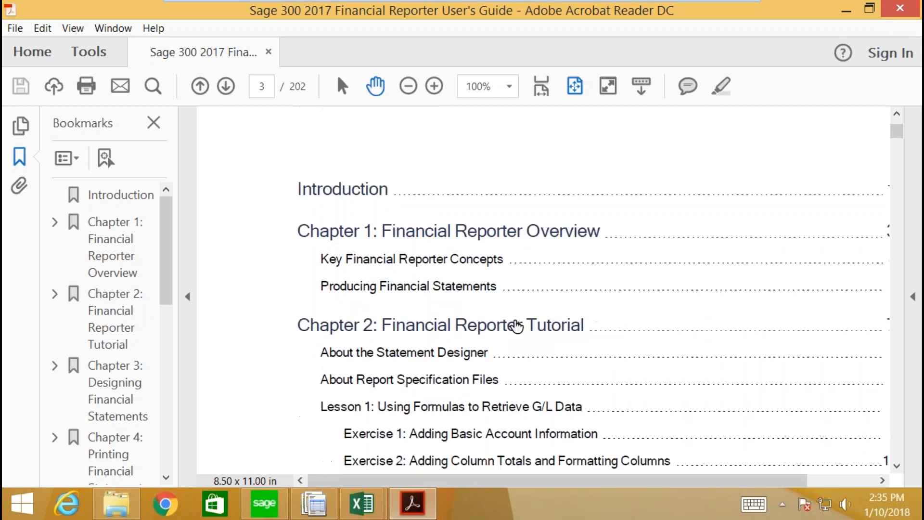
scroll(501, 326, "down", 1)
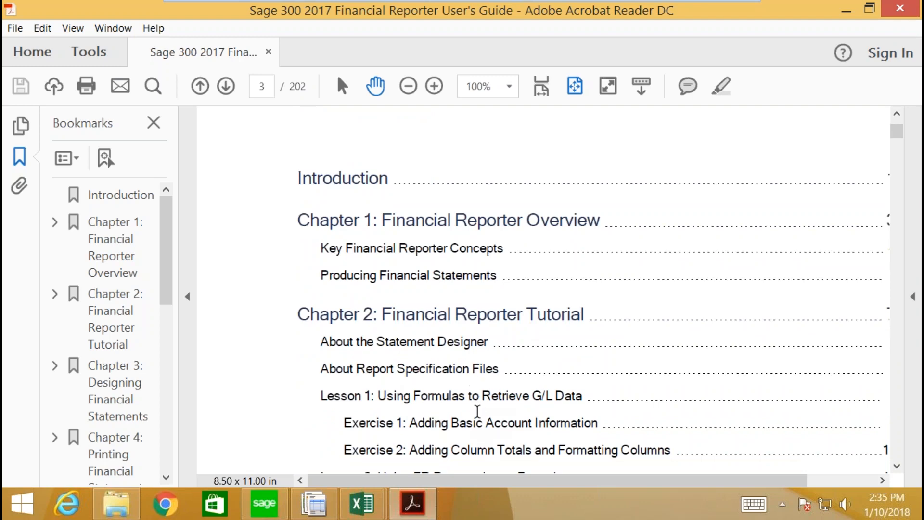
scroll(414, 344, "down", 3)
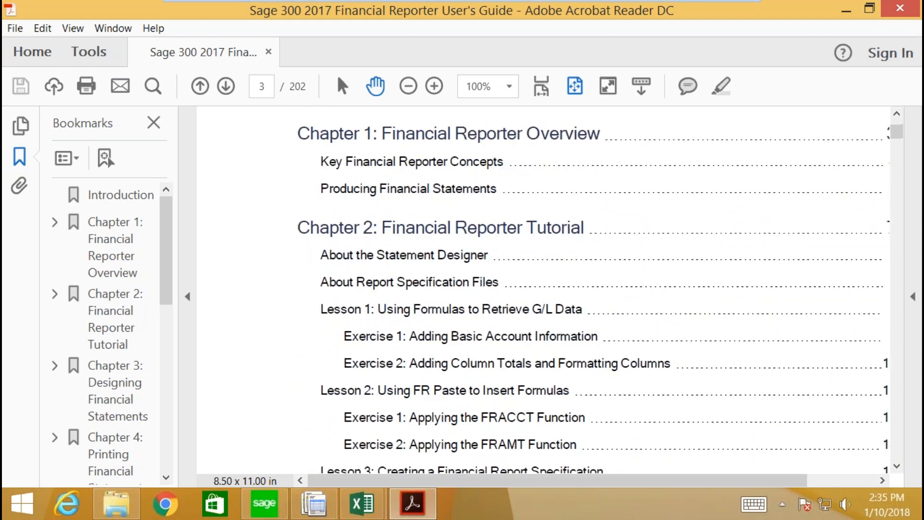
scroll(316, 437, "down", 5)
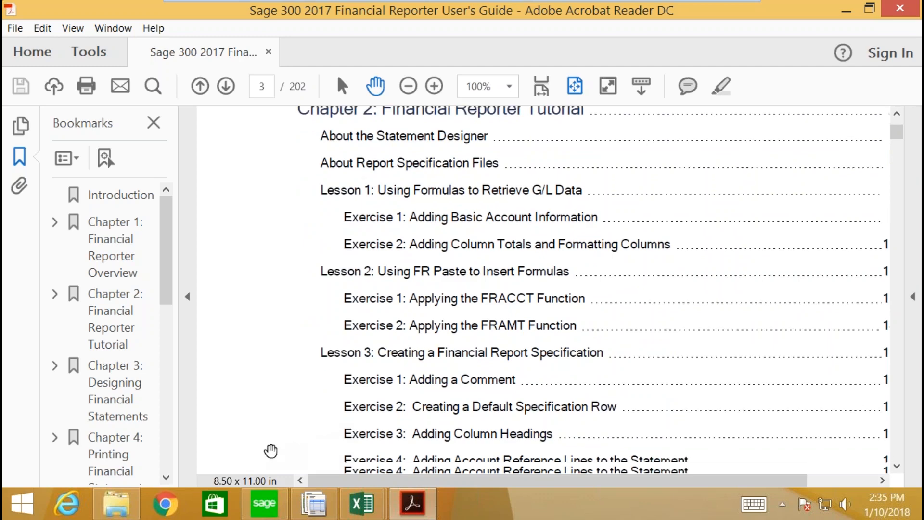
left_click(900, 11)
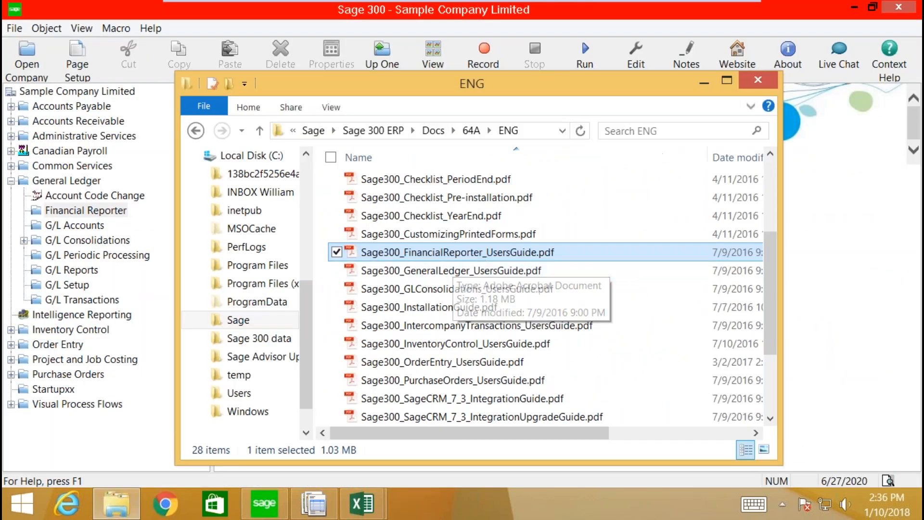
Step: Close the ENG folder, relaunch the G/L Statement Designer, and close the quikinc2 workbook
left_click(758, 80)
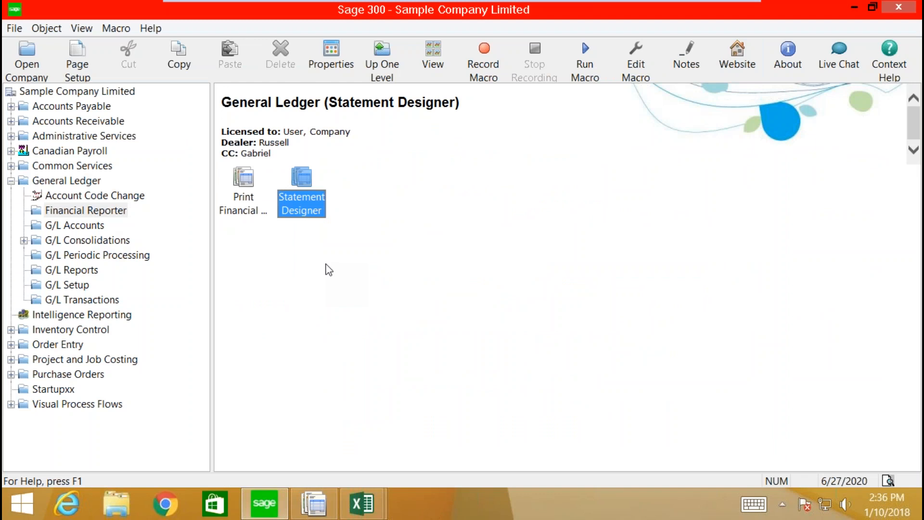
double_click(305, 206)
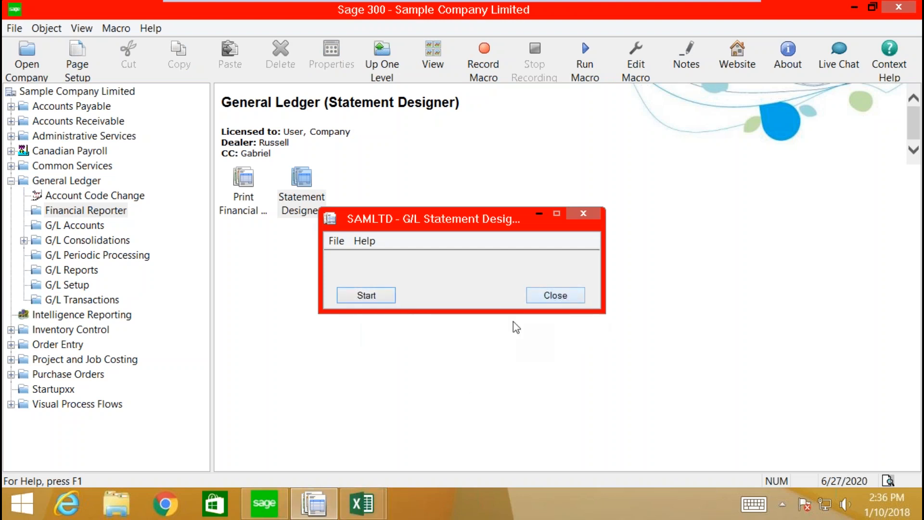
mouse_move(364, 505)
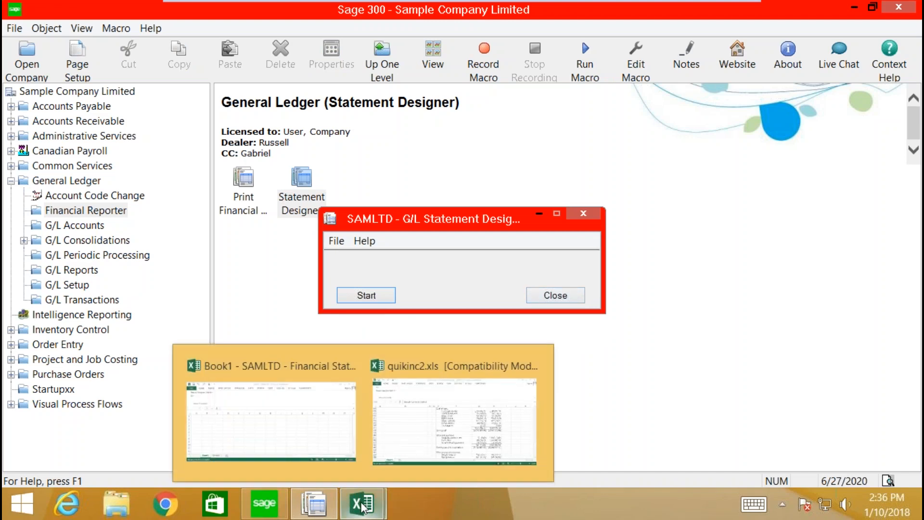
mouse_move(426, 376)
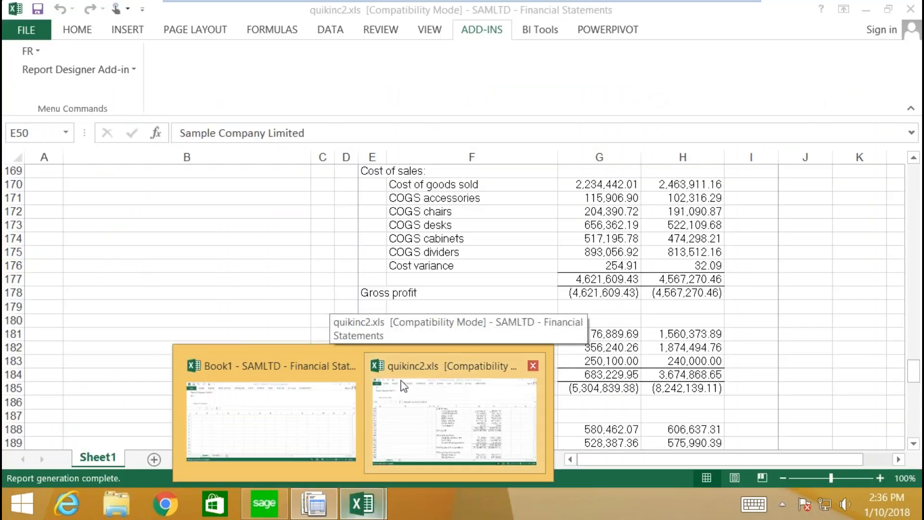
left_click(533, 365)
Step: Discard quikinc2's changes and relaunch the Statement Designer in Excel
left_click(457, 270)
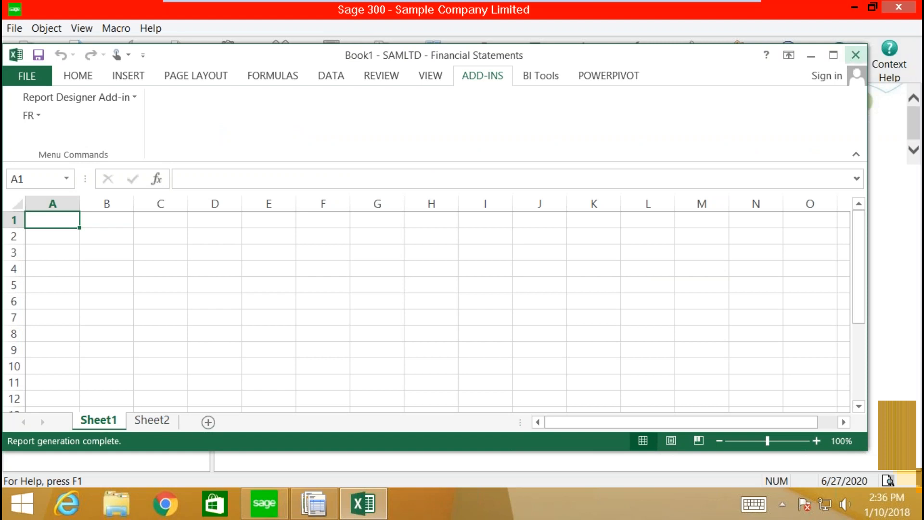
left_click(854, 56)
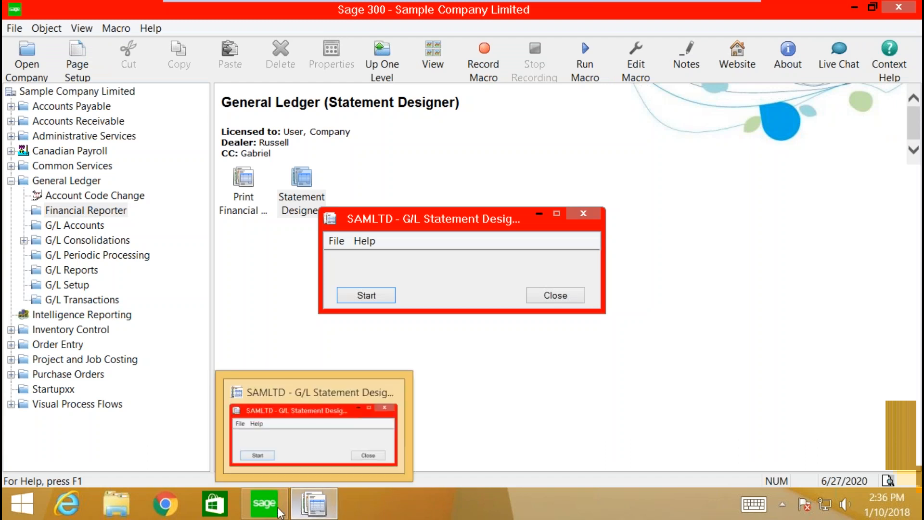
left_click(372, 299)
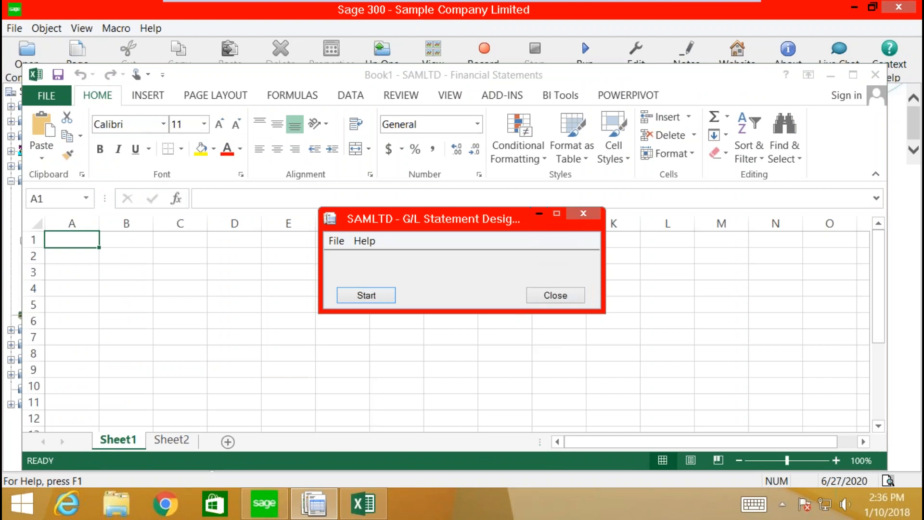
left_click(539, 214)
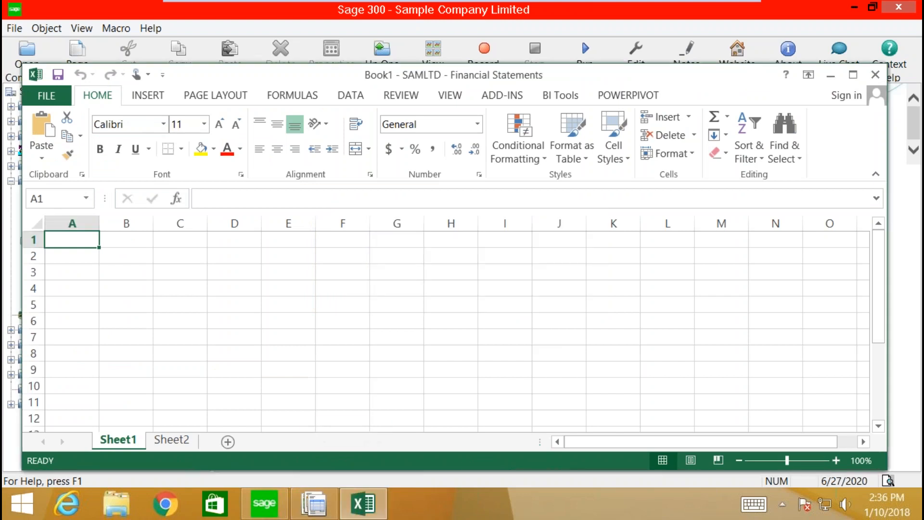
Step: Open quikinc4.xls from Recent Workbooks and maximize its window
left_click(46, 96)
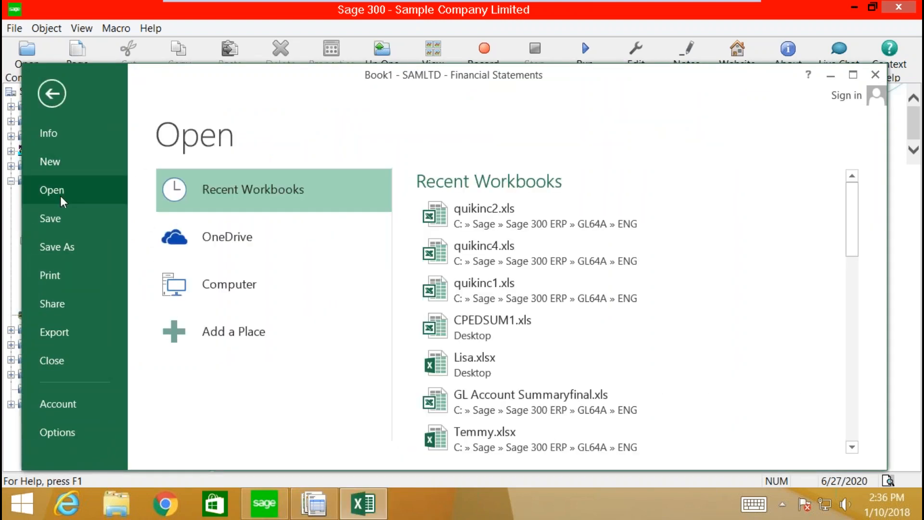
left_click(482, 254)
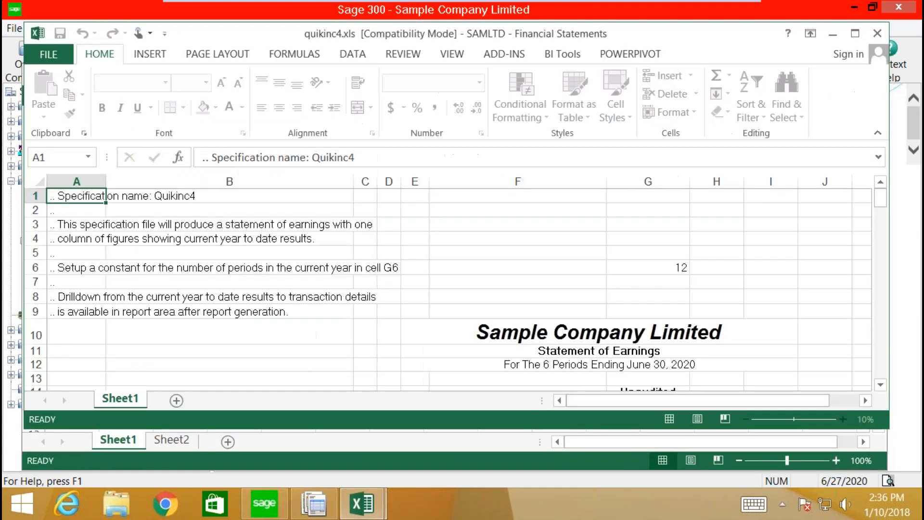
left_click(854, 34)
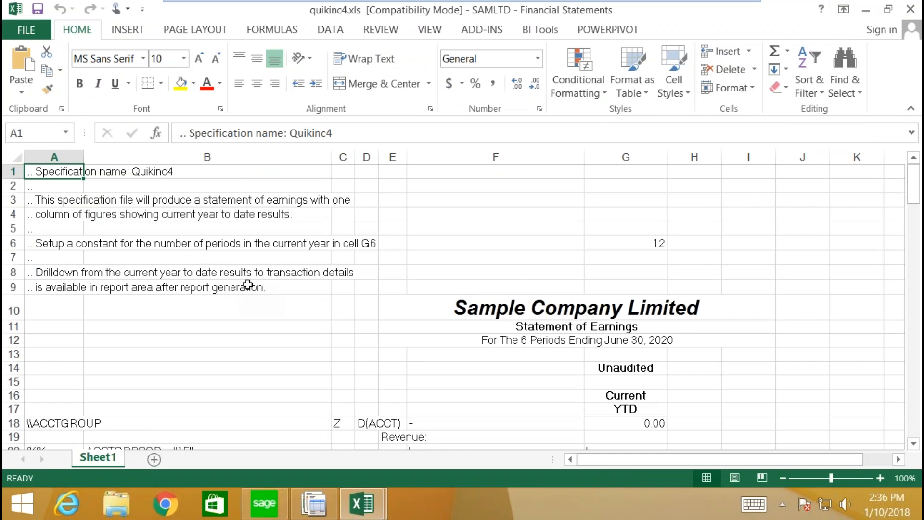
scroll(319, 307, "down", 5)
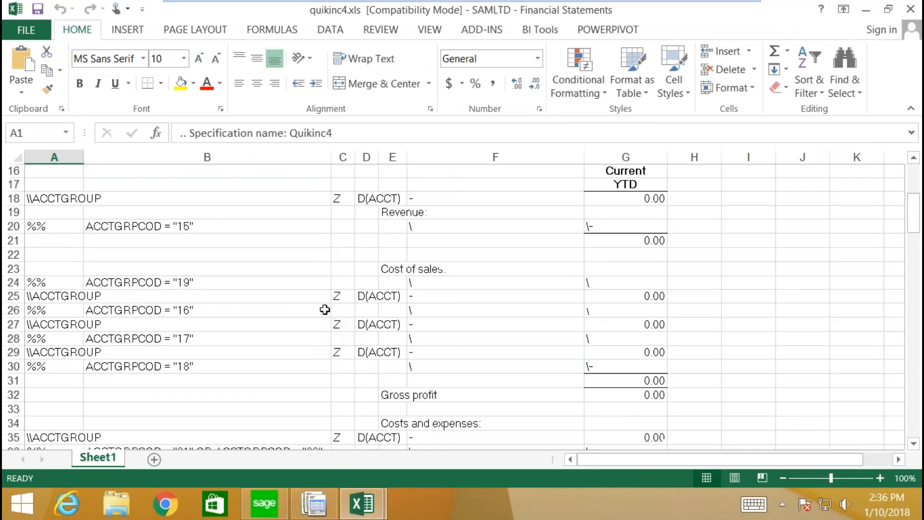
scroll(329, 312, "down", 4)
scroll(318, 315, "down", 5)
scroll(530, 302, "up", 10)
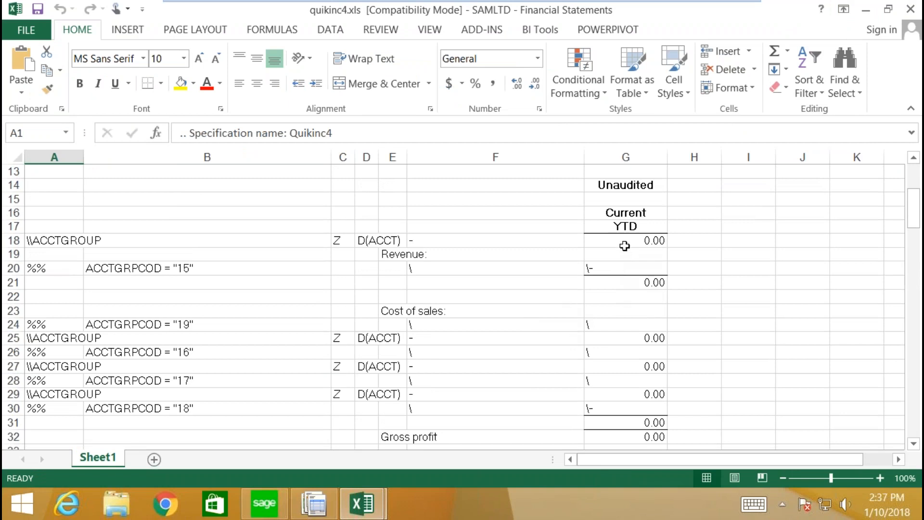
left_click(625, 243)
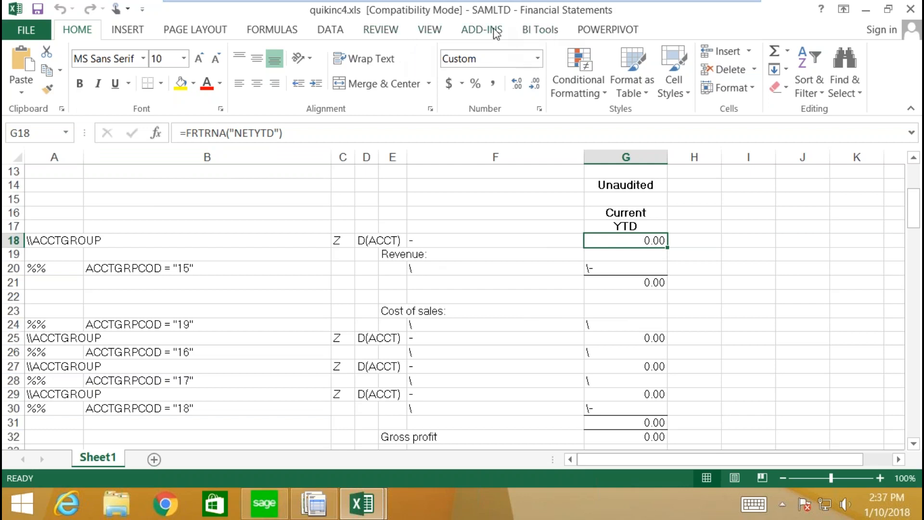
Step: Generate the Statement of Earnings from the quikinc4 specification with FR > View
left_click(481, 30)
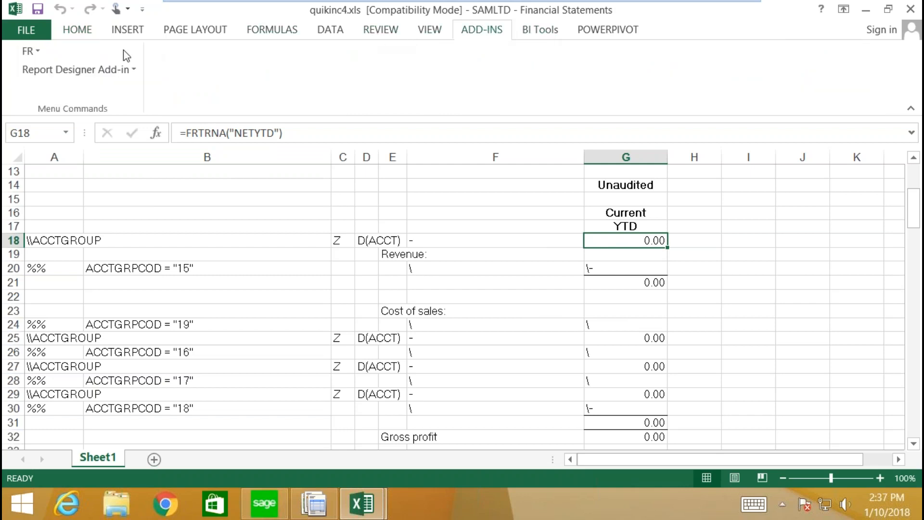
left_click(30, 52)
left_click(36, 72)
left_click(257, 441)
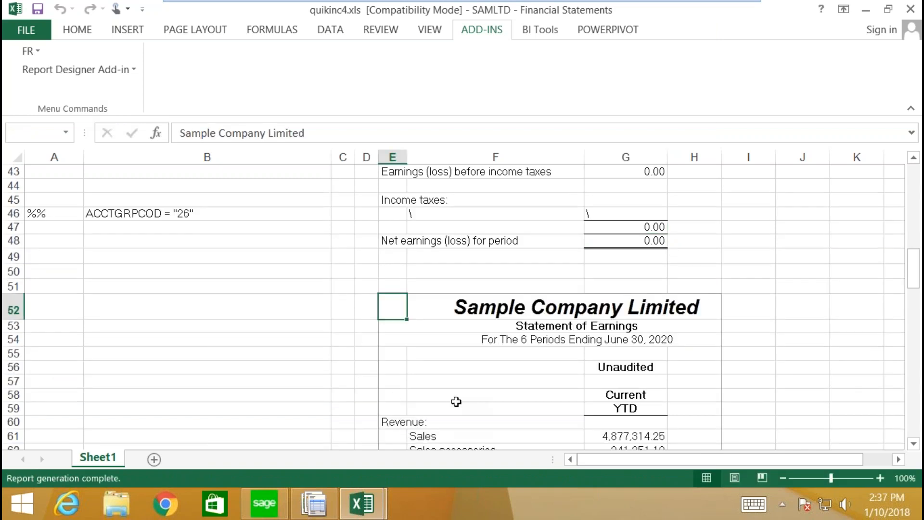
Step: Bring up the context menu on the Sales figure 4,877,314.25 in G61
scroll(468, 406, "down", 6)
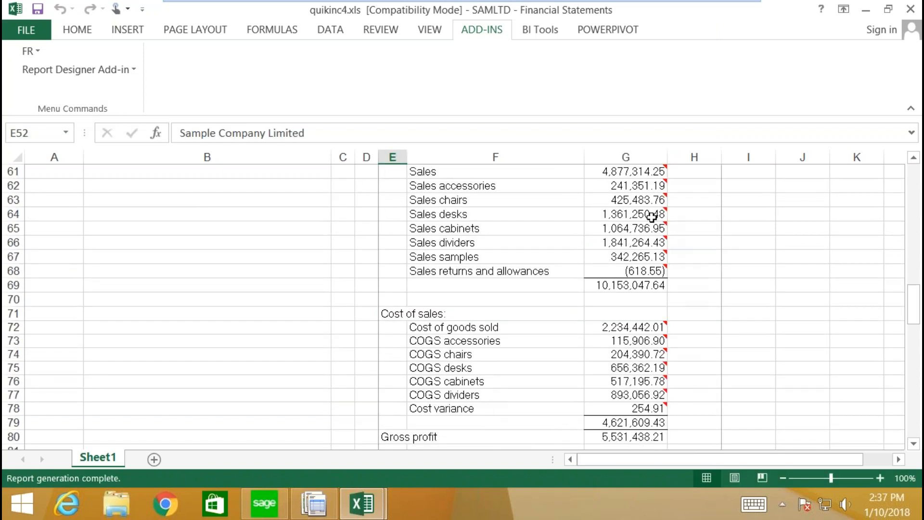
scroll(635, 240, "up", 4)
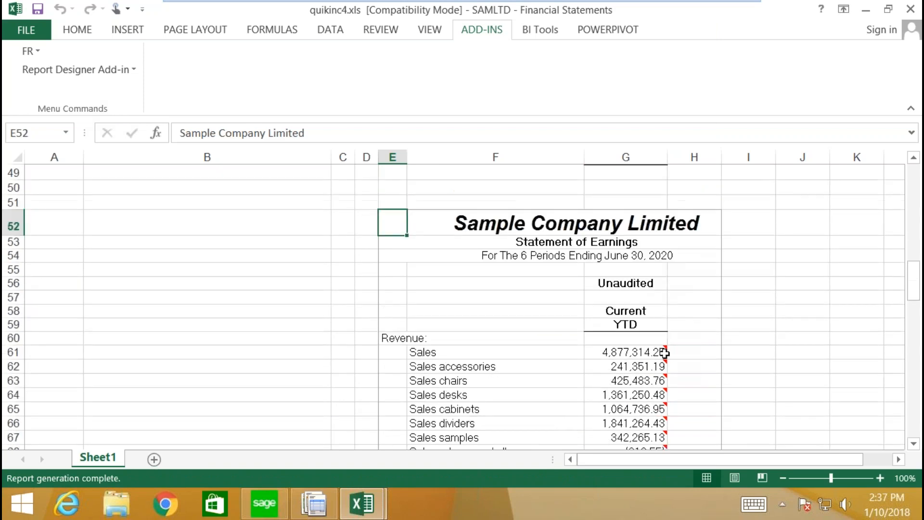
mouse_move(662, 350)
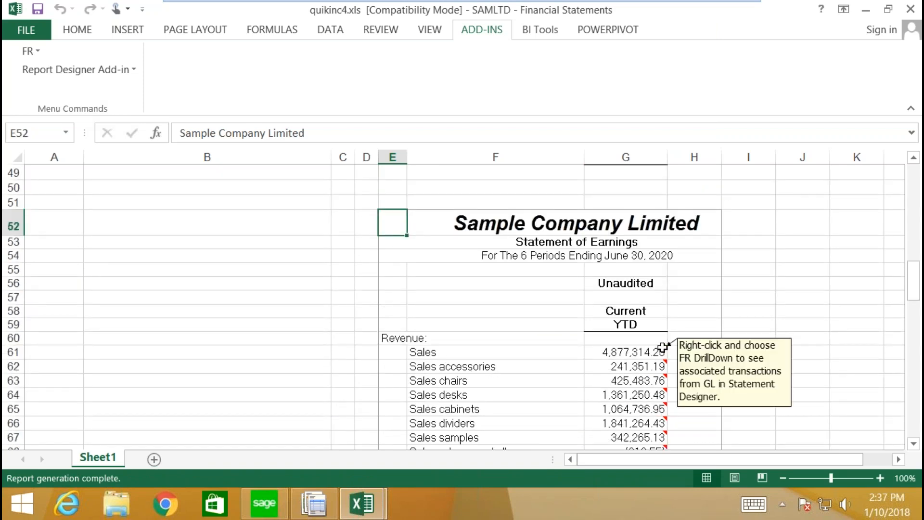
right_click(646, 354)
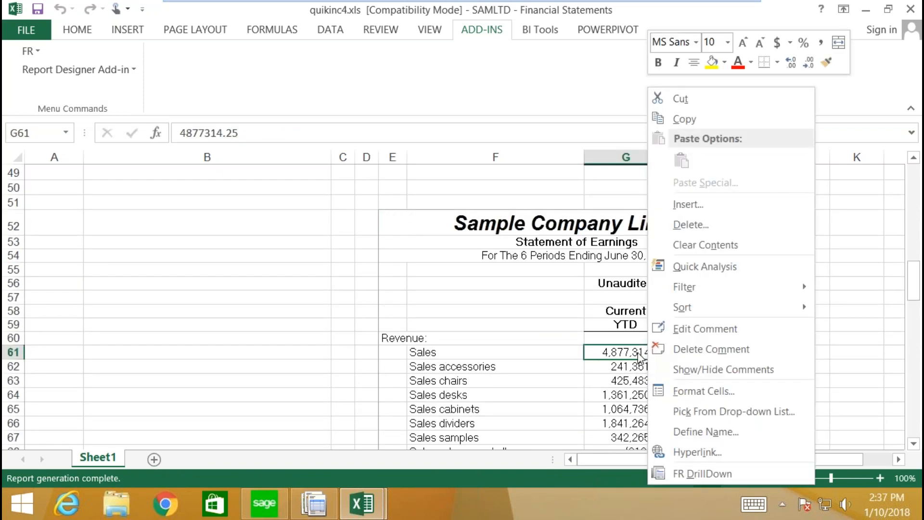
Step: Drill down on Sales and open the journal entry for the AR-AD -15.01 adjustment
left_click(692, 474)
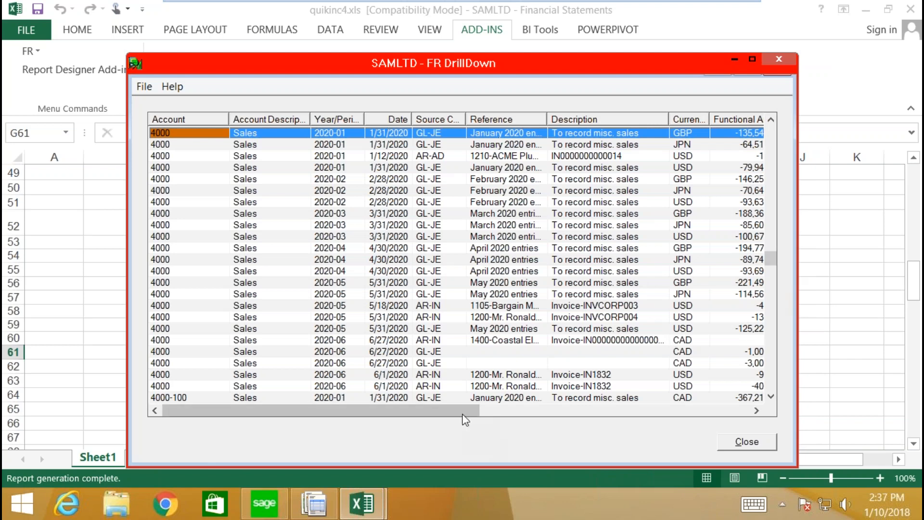
left_click_drag(466, 411, 543, 416)
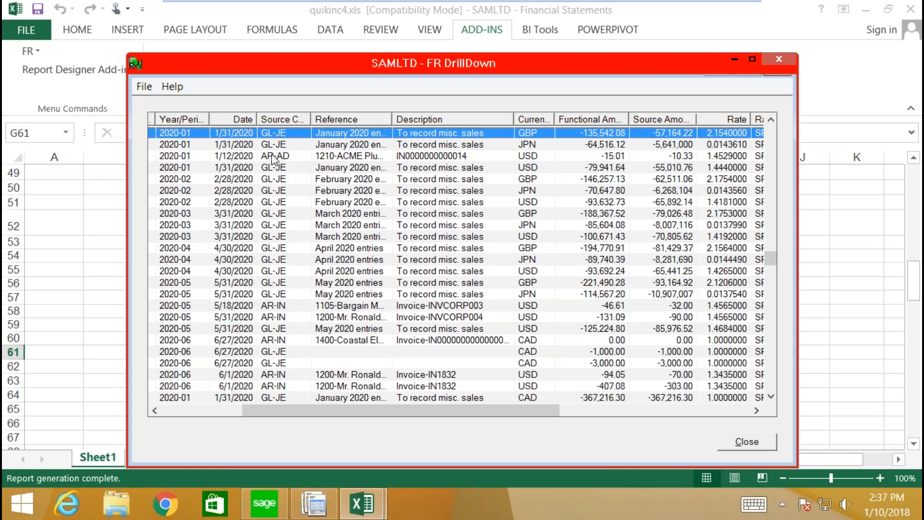
left_click(284, 156)
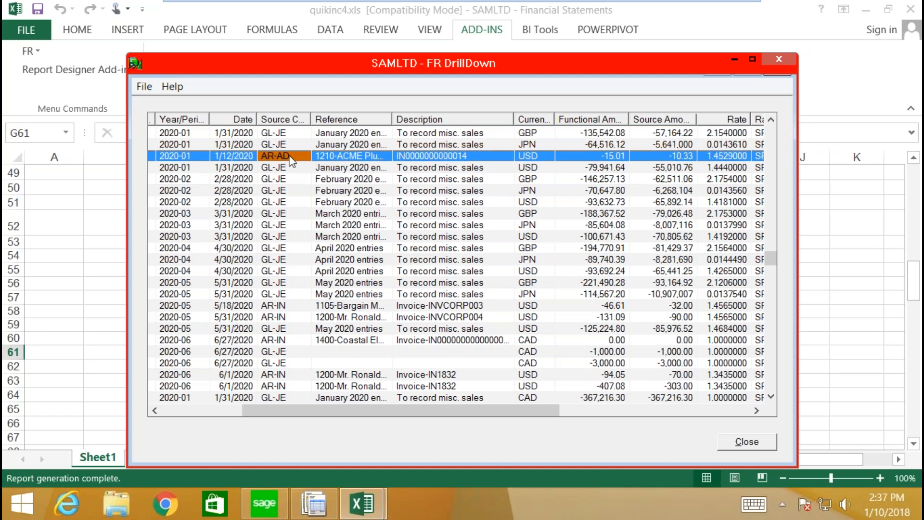
double_click(247, 157)
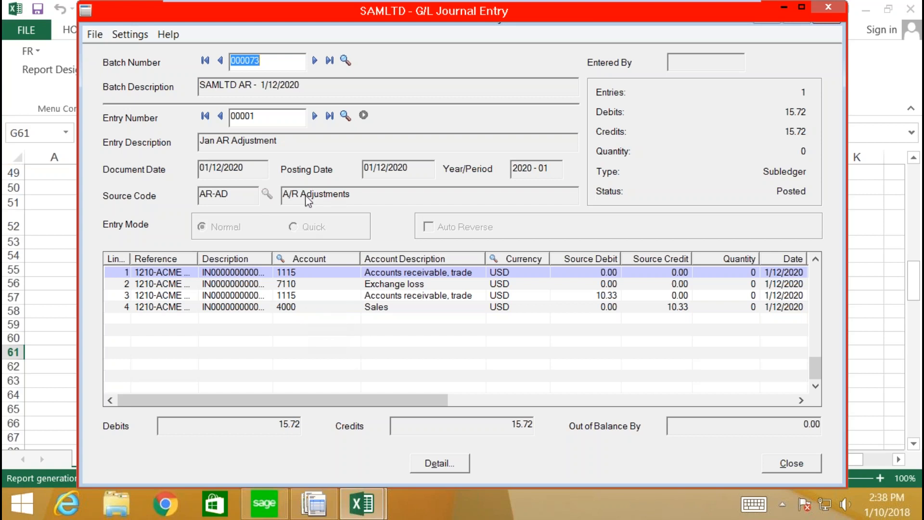
Step: Try drilling further from the journal entry and dismiss both error messages
left_click(363, 116)
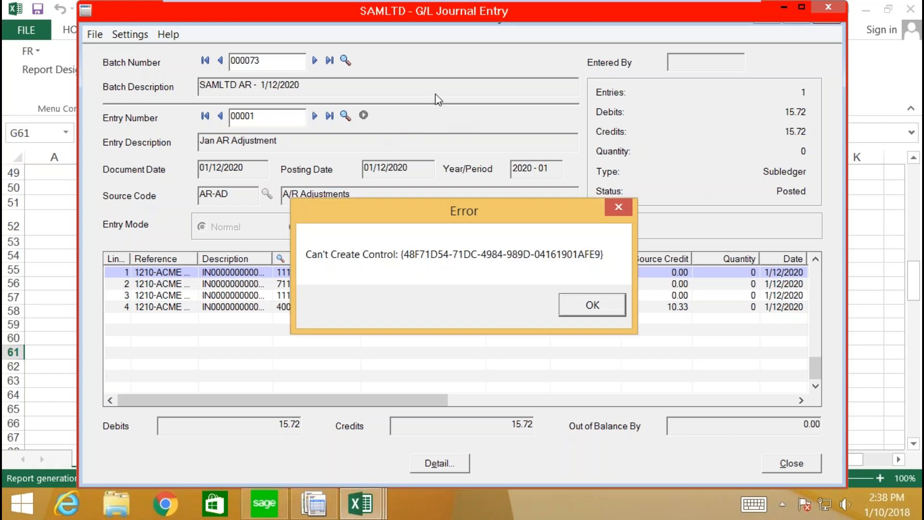
left_click(591, 307)
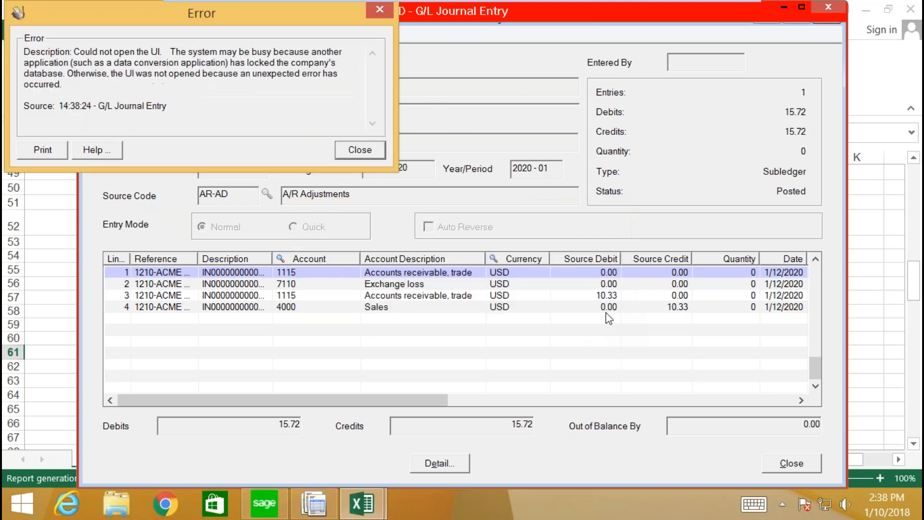
left_click(371, 152)
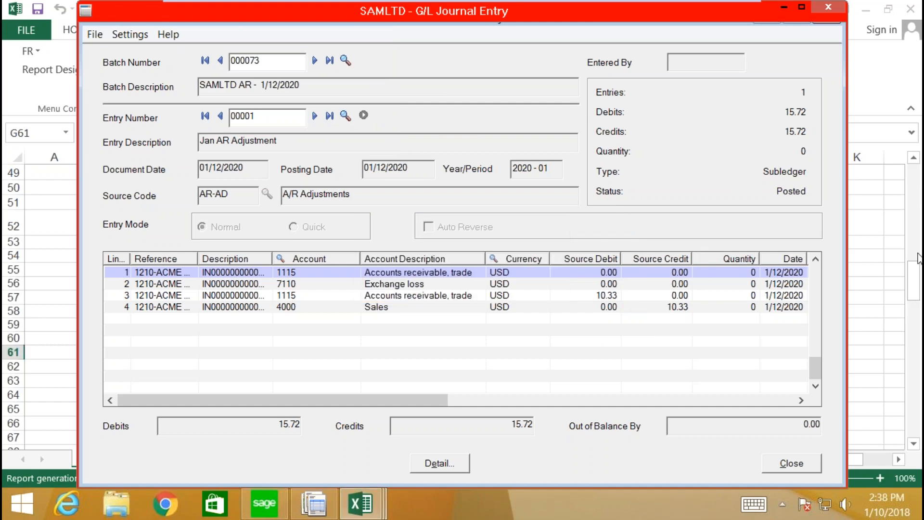
Step: Move the batch 000073 journal entry aside and exit the virtual machine's full-screen mode
left_click_drag(220, 17, 259, 146)
mouse_move(728, 4)
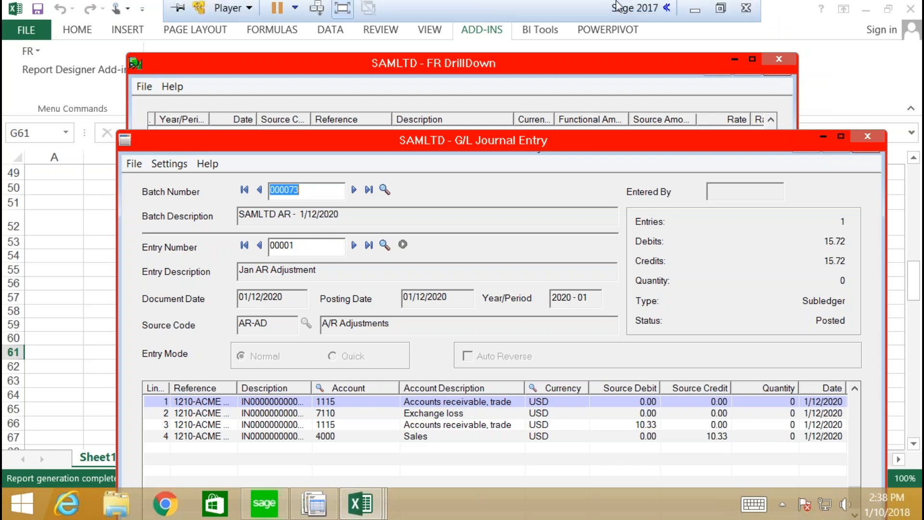
left_click(341, 11)
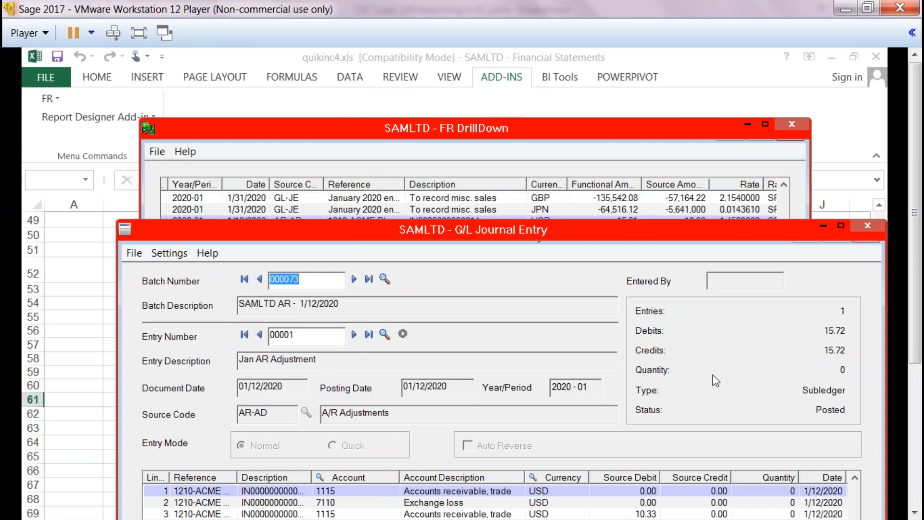
left_click_drag(915, 330, 915, 487)
Step: Show the desktop and switch the screen resolution to 1400 × 1050, keeping the change
right_click(585, 518)
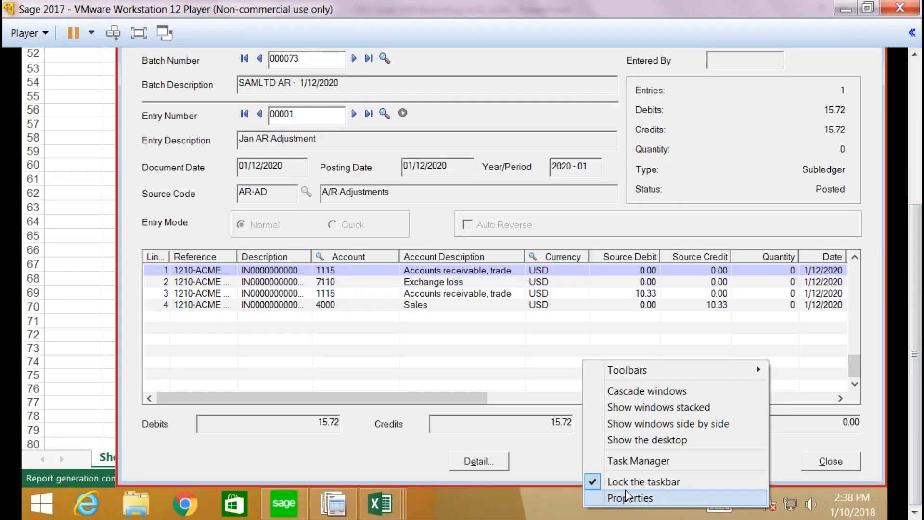
left_click(647, 441)
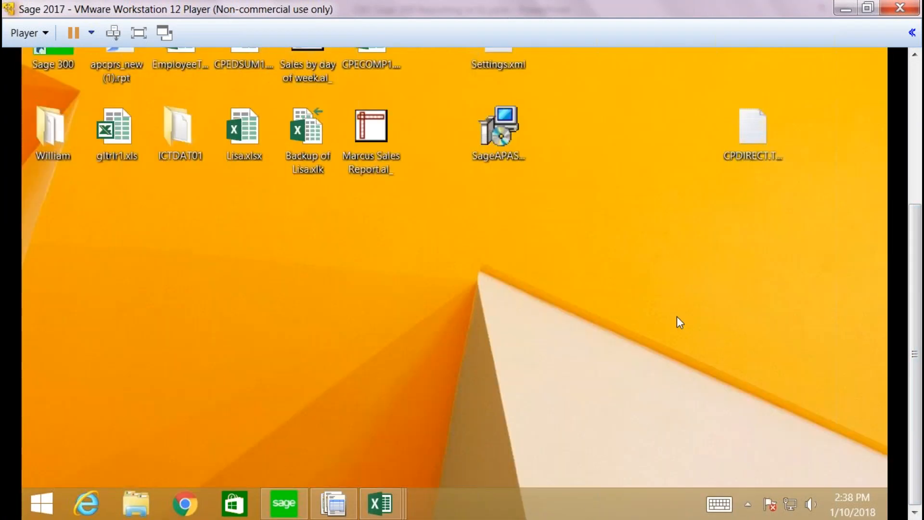
right_click(677, 316)
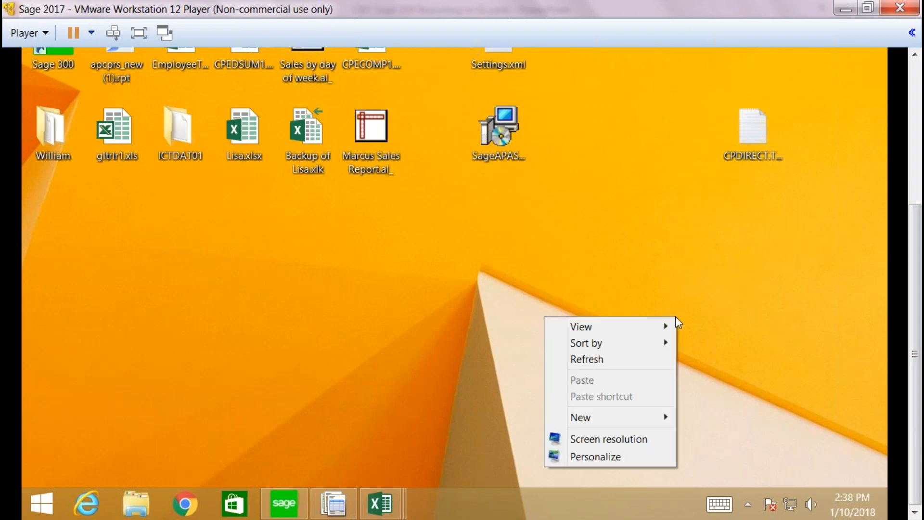
left_click(584, 440)
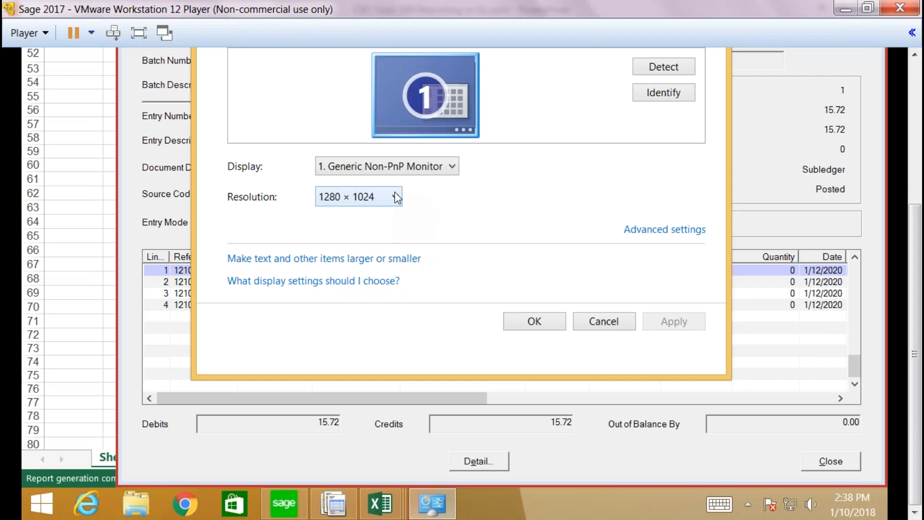
left_click(395, 197)
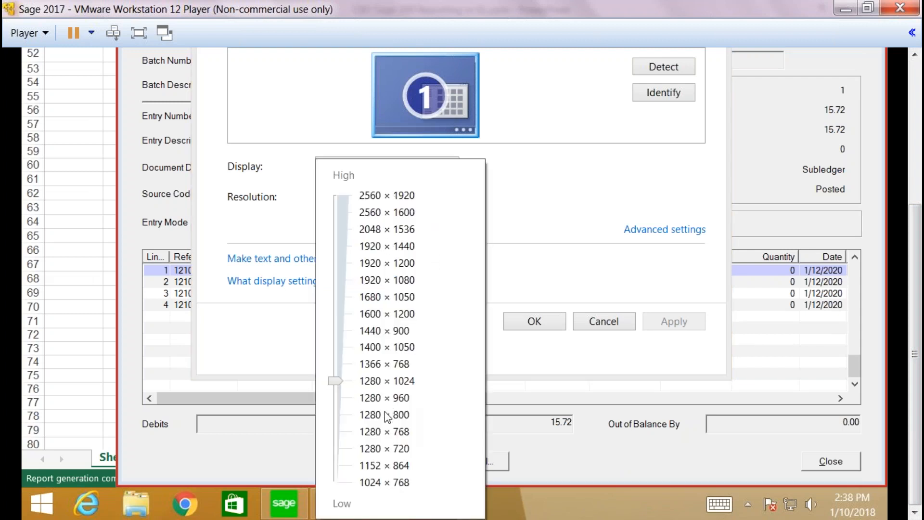
left_click(379, 348)
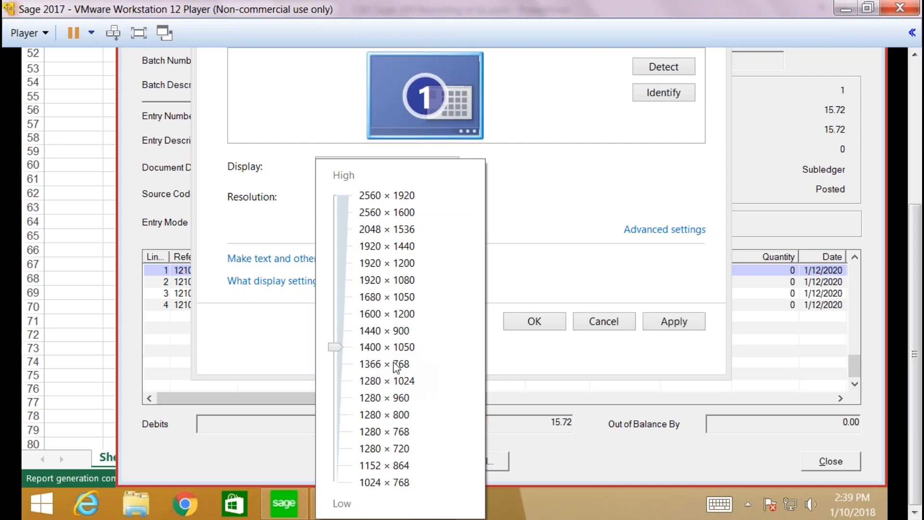
left_click(675, 330)
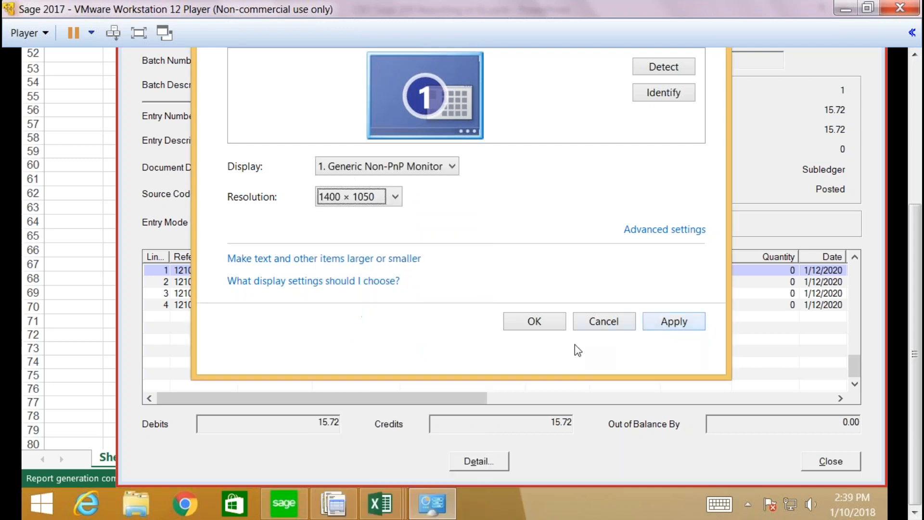
left_click(534, 321)
key("Return")
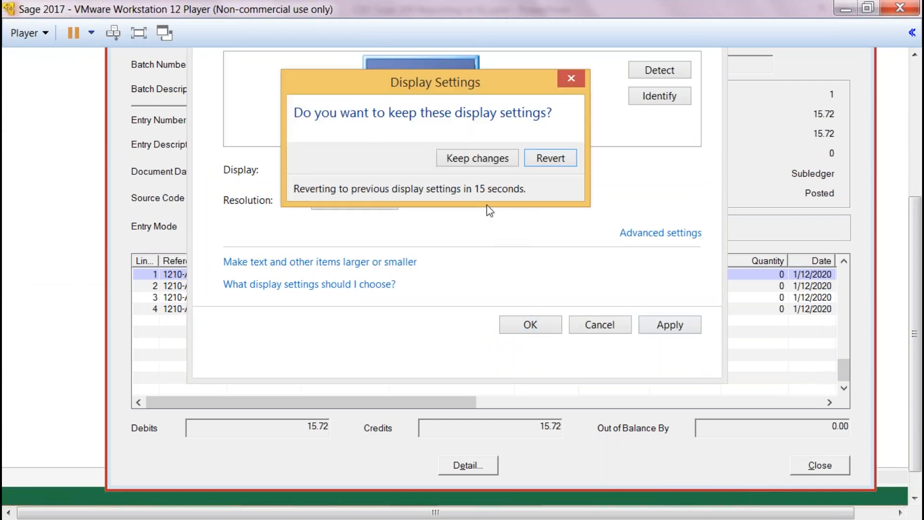
left_click(475, 155)
left_click(530, 325)
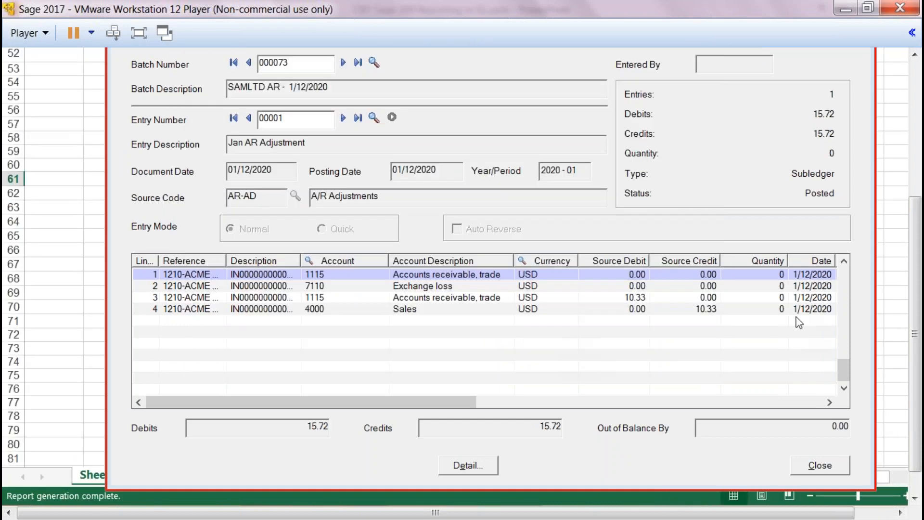
Step: Return the virtual machine to full screen and close the A/R Adjustment Entry window
scroll(917, 315, "up", 1)
scroll(917, 315, "up", 4)
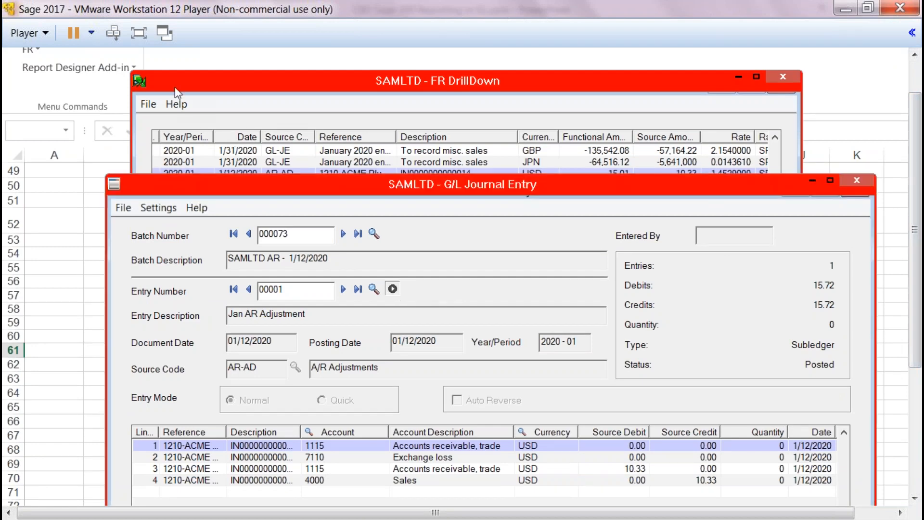
left_click(139, 33)
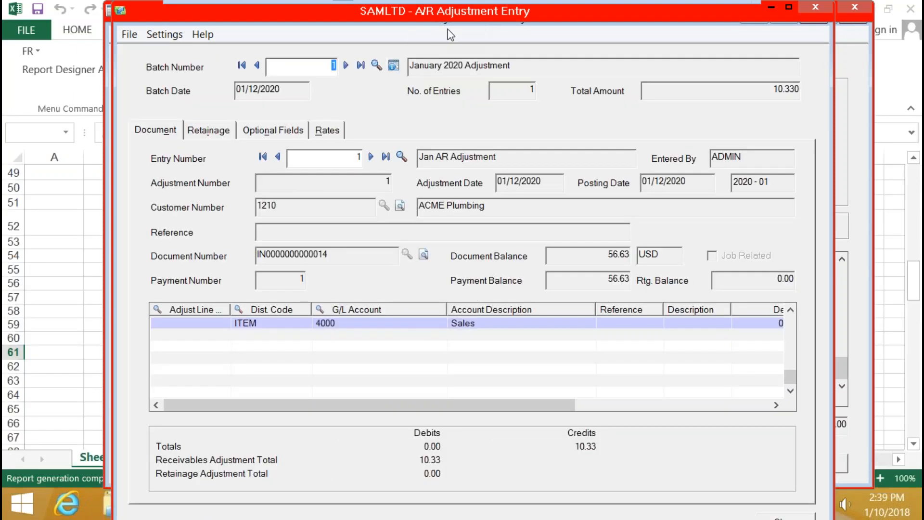
left_click(815, 11)
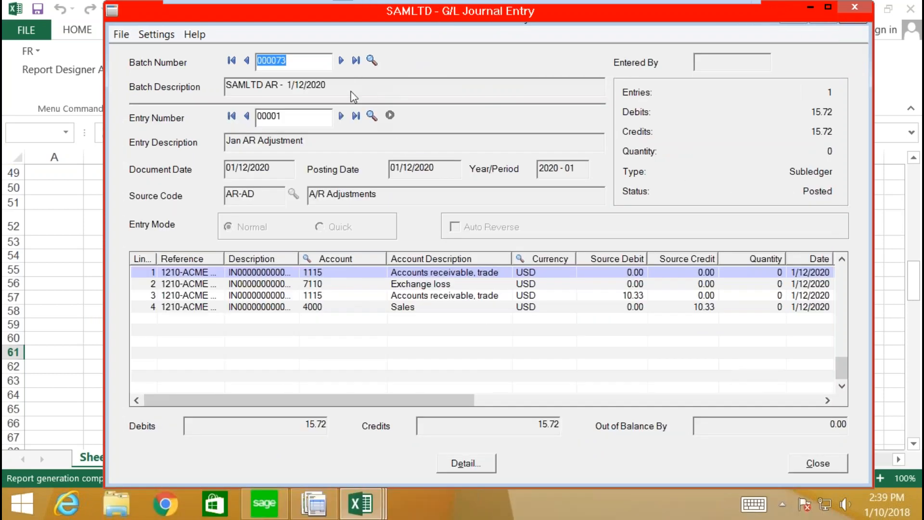
Step: Attempt a drill-down from the journal entry and dismiss both error dialogs
left_click(393, 119)
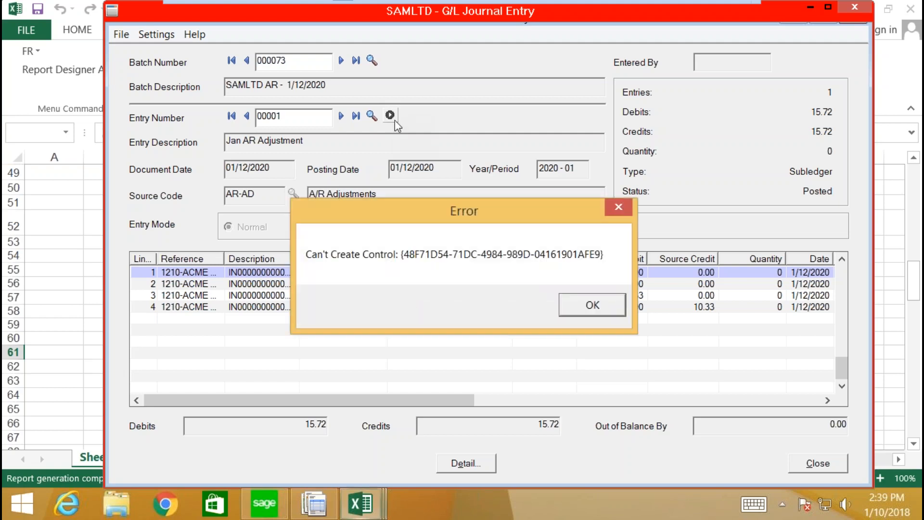
left_click(579, 310)
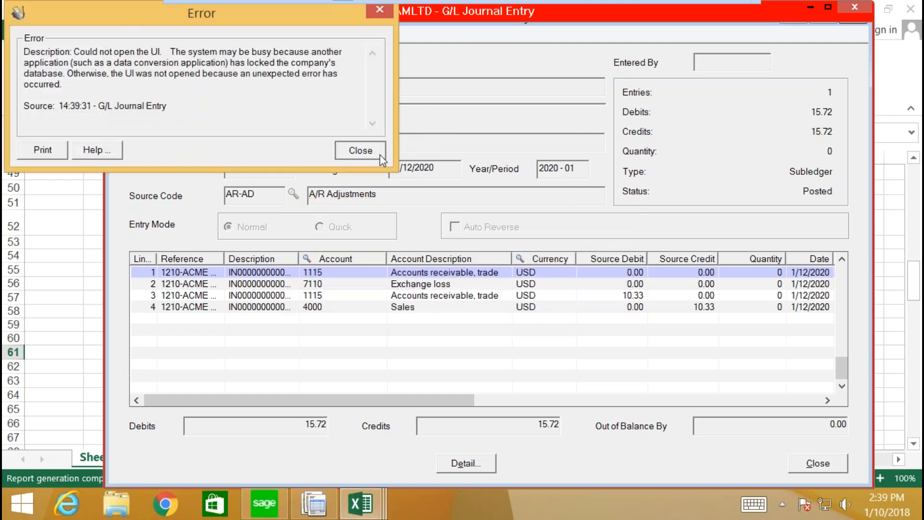
left_click(360, 150)
Step: Close the G/L Journal Entry and FR DrillDown windows
left_click(854, 7)
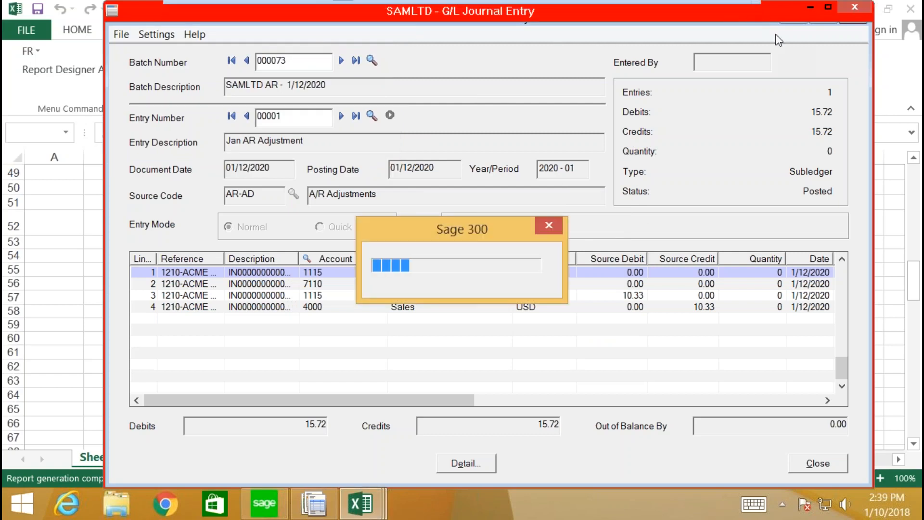
left_click(540, 221)
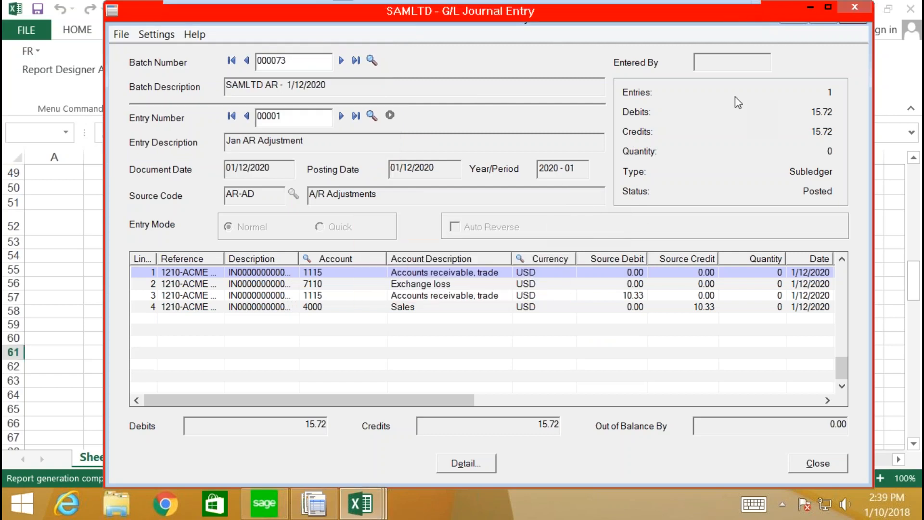
left_click(854, 9)
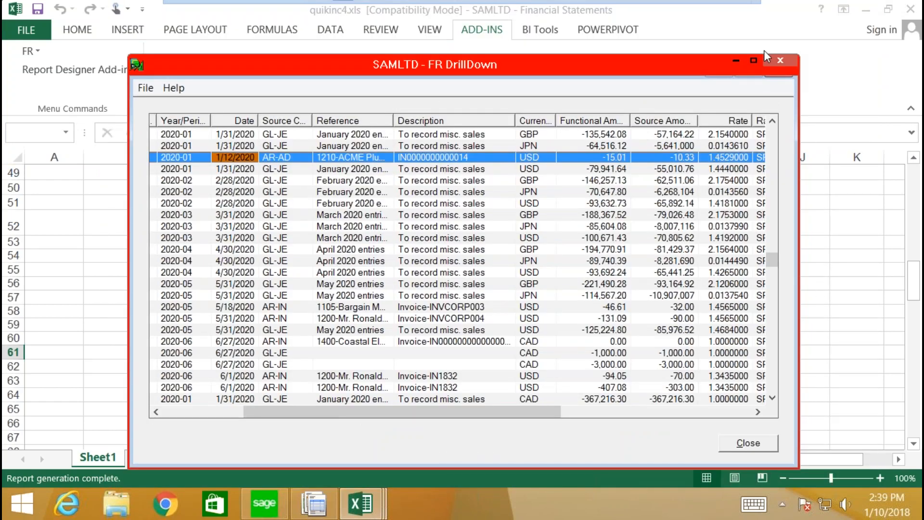
left_click(786, 65)
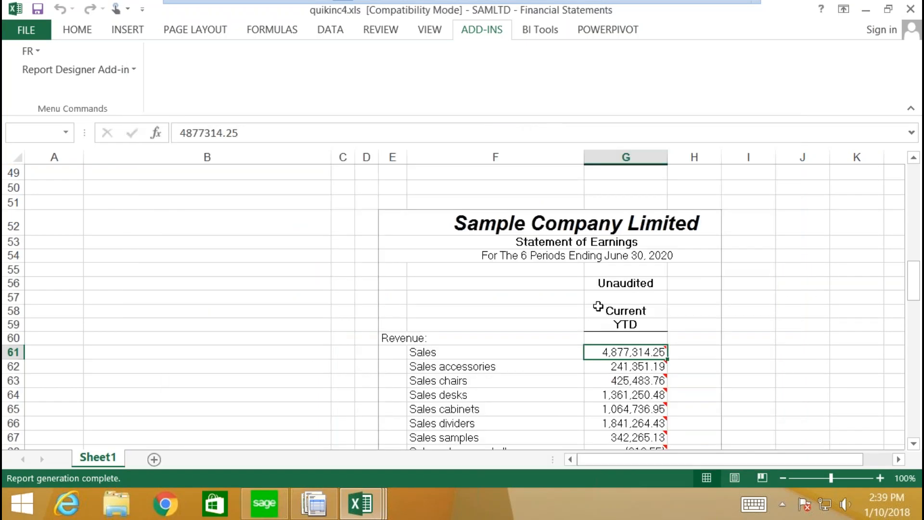
scroll(605, 336, "down", 2)
scroll(606, 371, "down", 5)
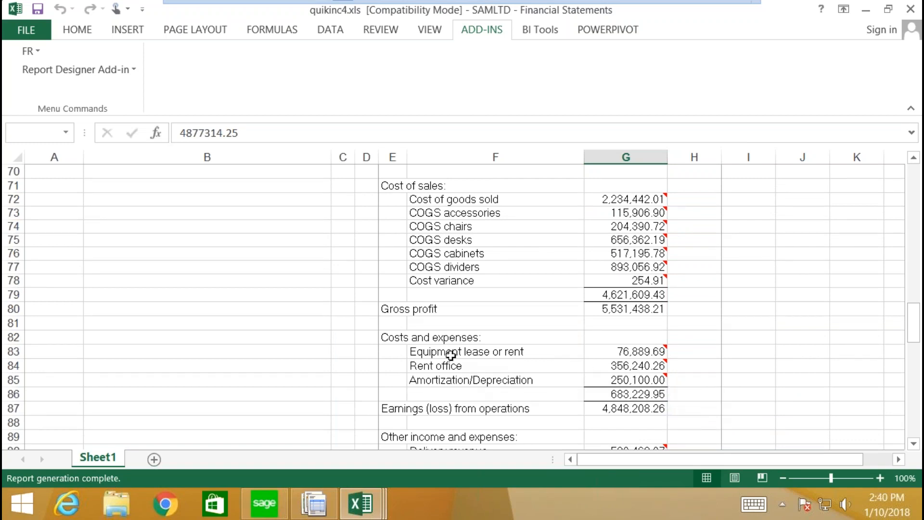
left_click(910, 9)
Step: Discard the statement workbook, minimize VMware Player, and show the Financial Reporter slide in Reading View
left_click(466, 269)
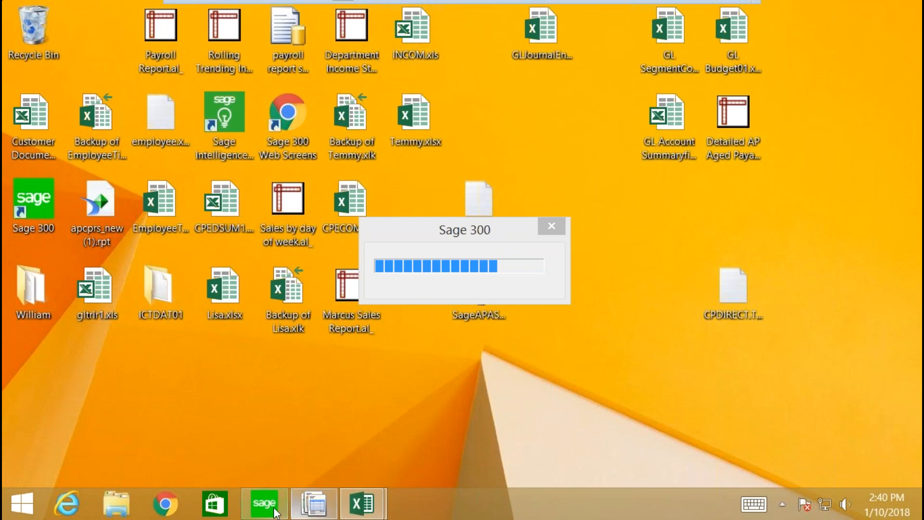
mouse_move(491, 2)
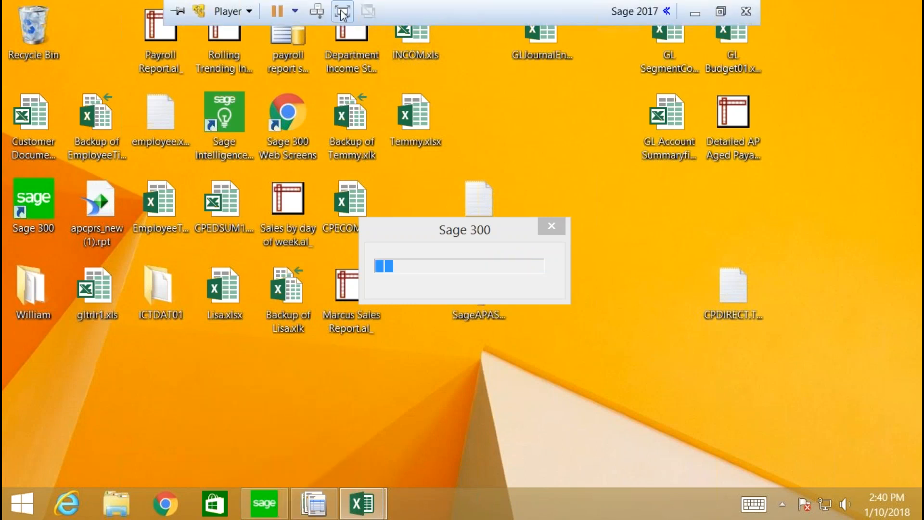
left_click(700, 15)
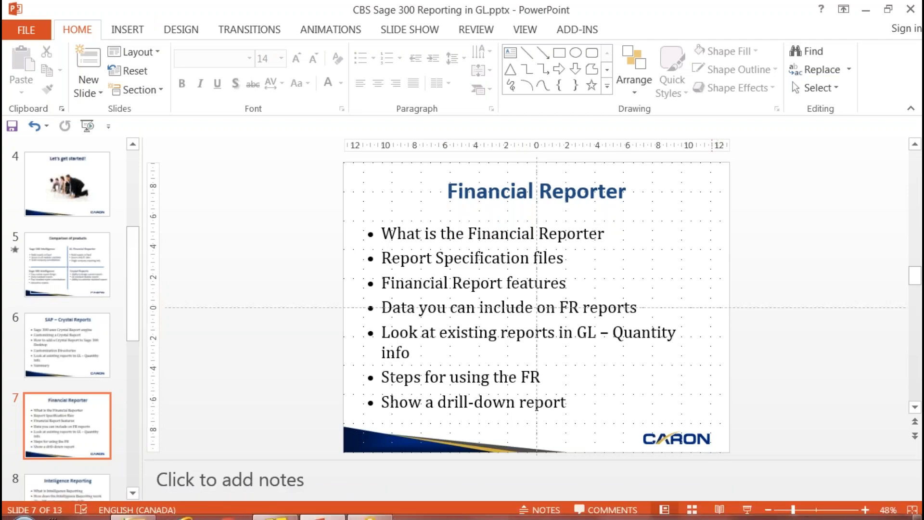
left_click(719, 509)
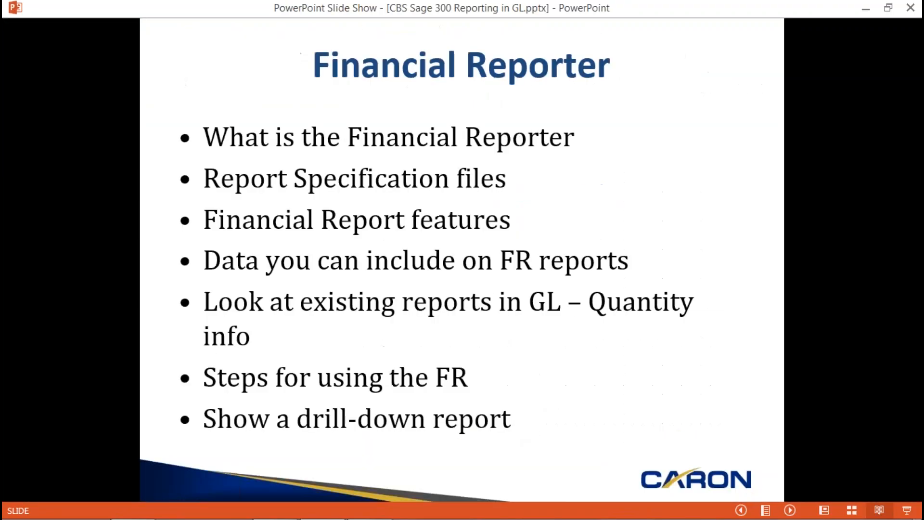
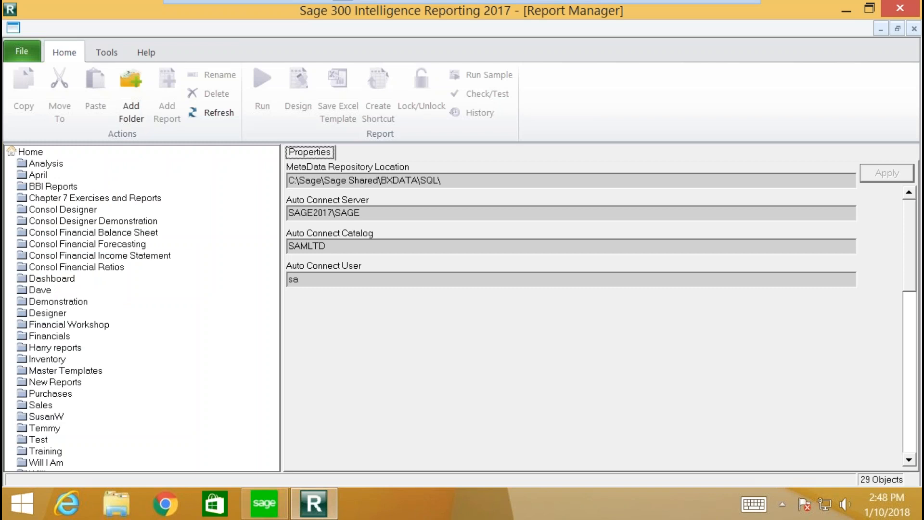
Step: Expand the user folder and run the Rolling Trending Income Statement report
left_click(94, 441)
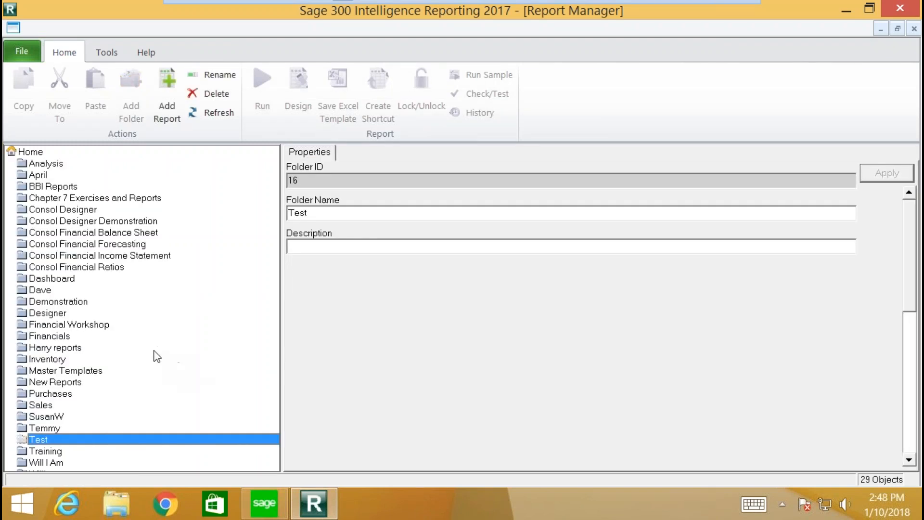
key("Down")
key("Down")
key("Down")
left_click(42, 458)
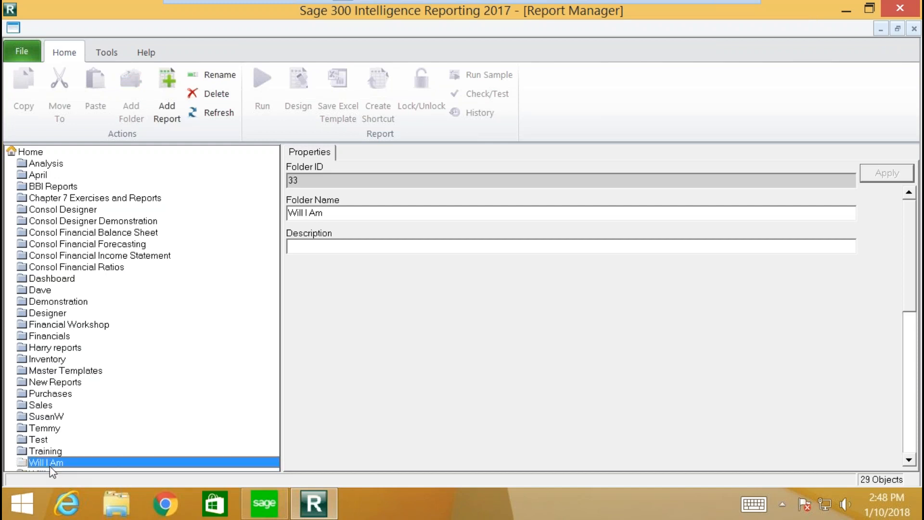
key("Down")
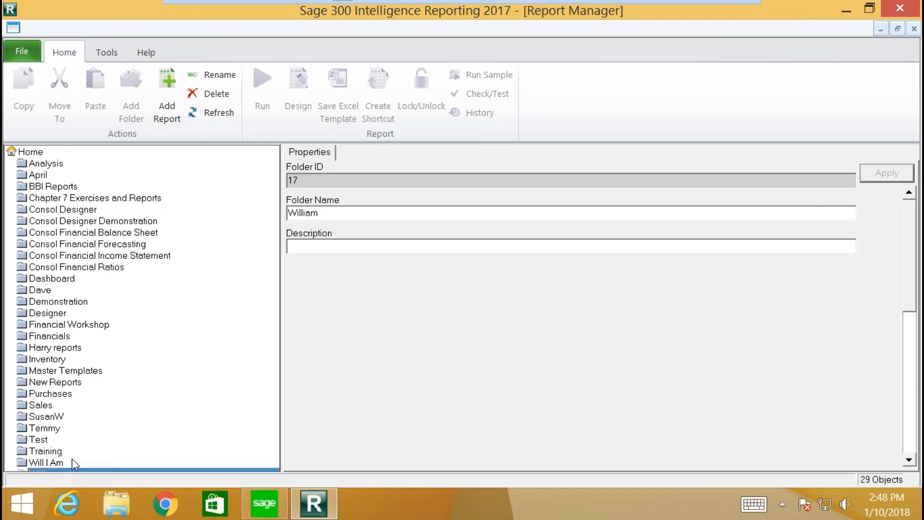
key("Return")
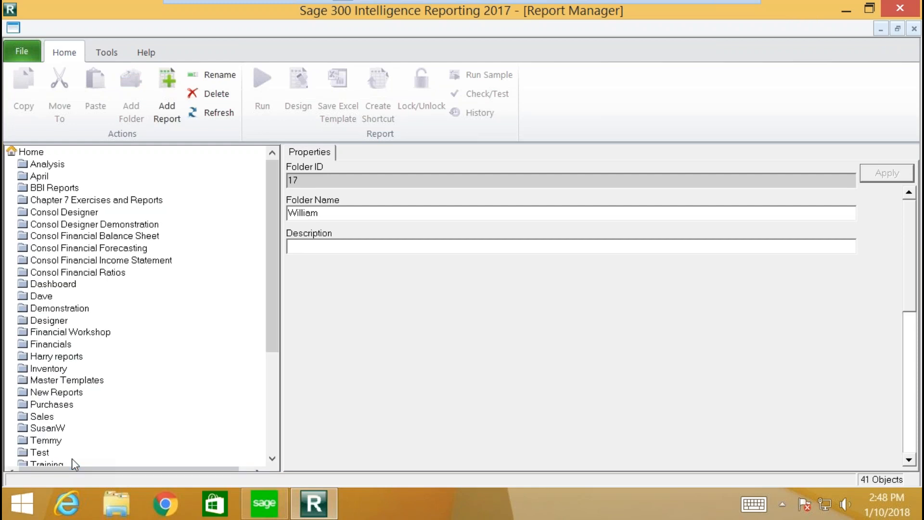
left_click_drag(279, 332, 295, 436)
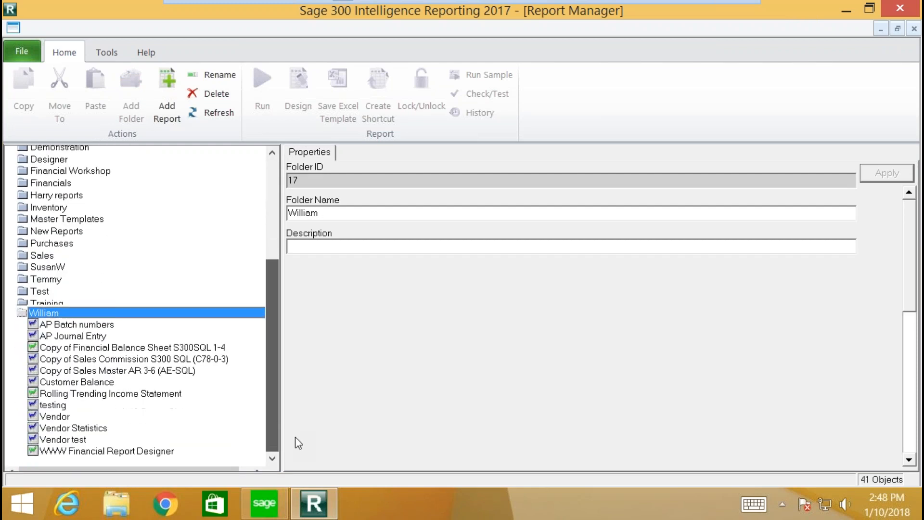
left_click(111, 394)
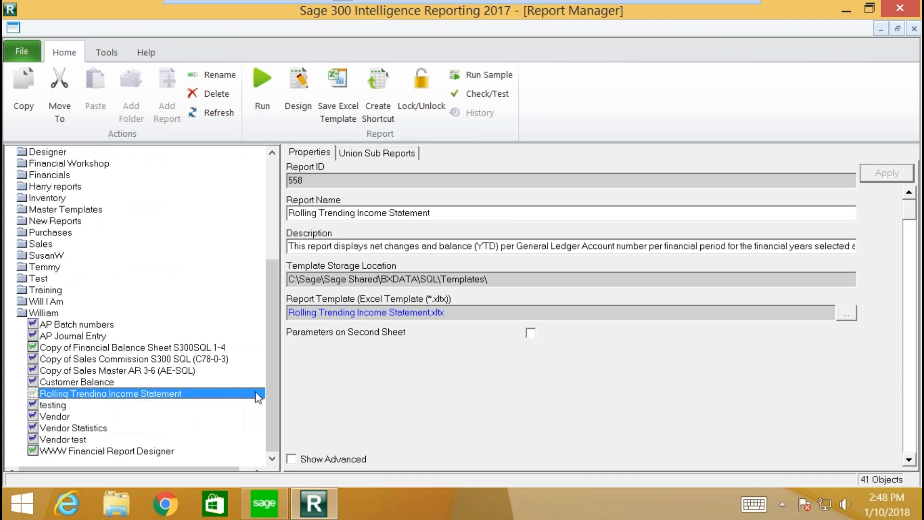
left_click(264, 78)
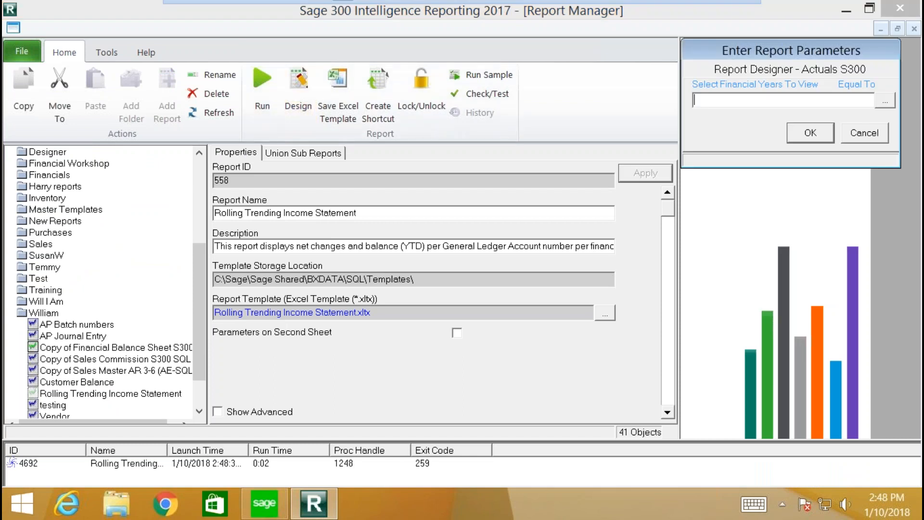
Step: Run the report for financial years 2019 and 2020, then bring up the Rolling Trending Income Statement1 workbook
left_click(883, 101)
left_click(686, 62)
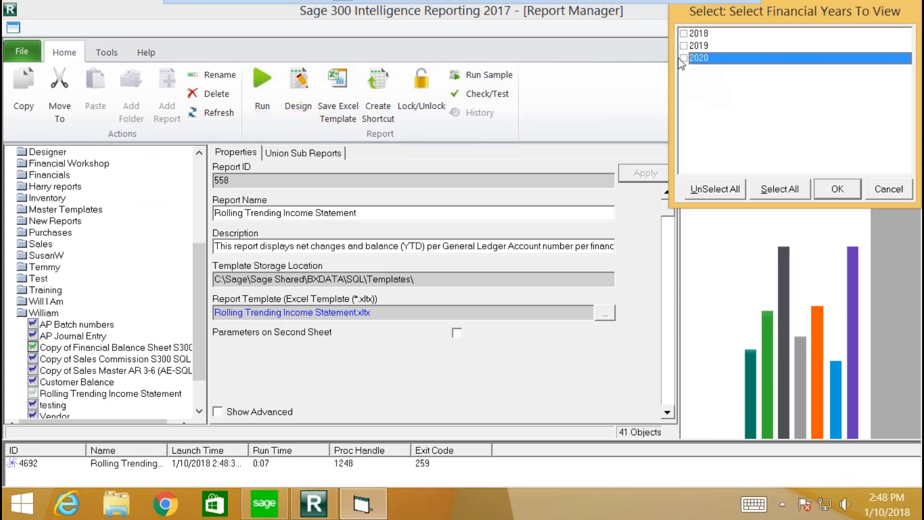
left_click(683, 46)
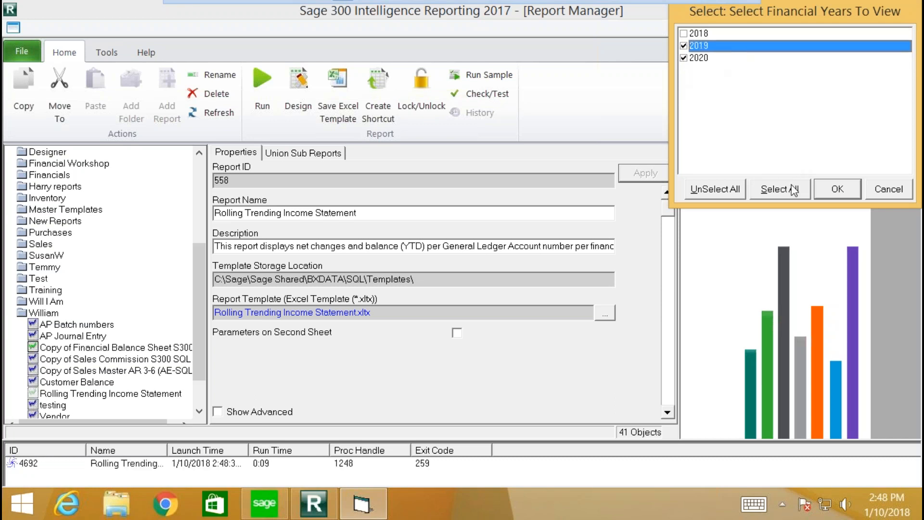
left_click(820, 192)
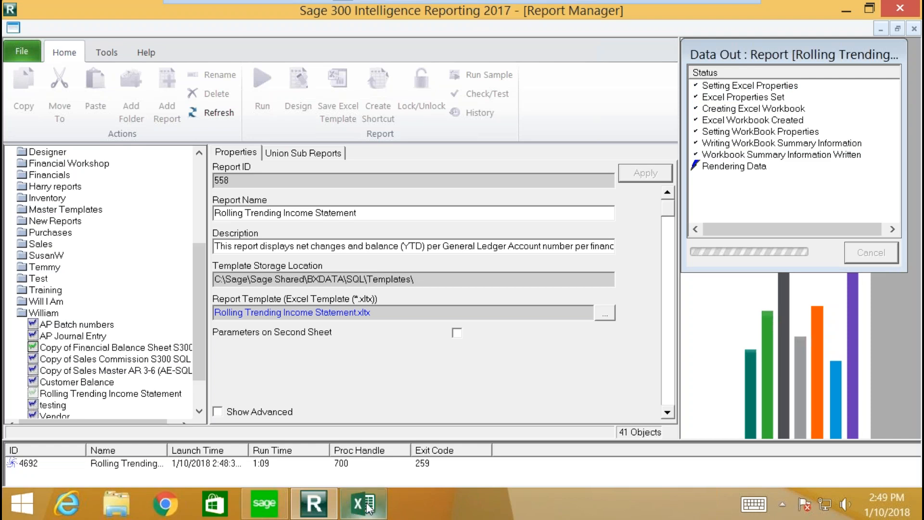
mouse_move(374, 508)
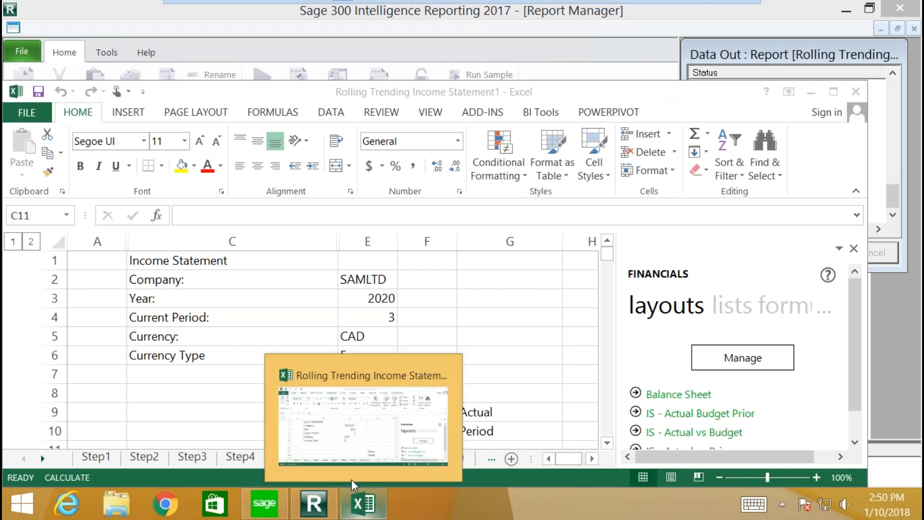
left_click(423, 379)
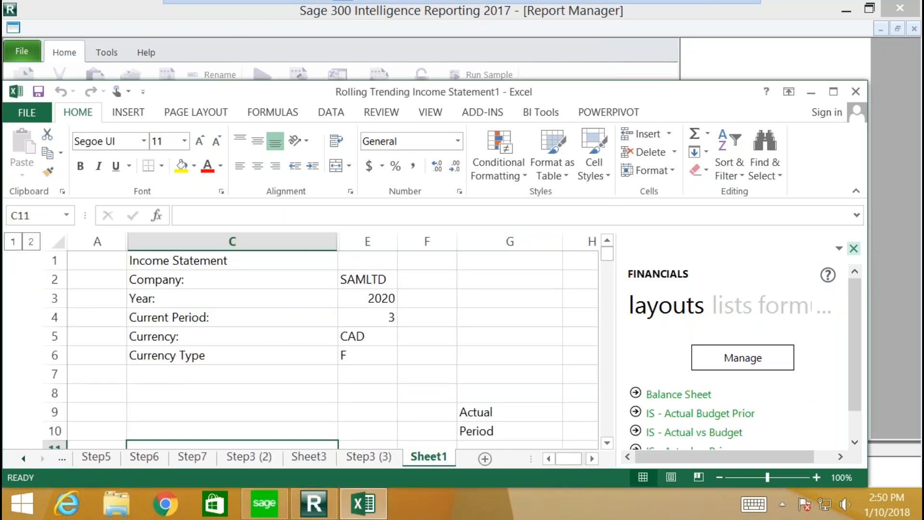
Step: Close the Financials pane, maximize Excel, and switch to the Step7 sheet
left_click(856, 249)
left_click(834, 92)
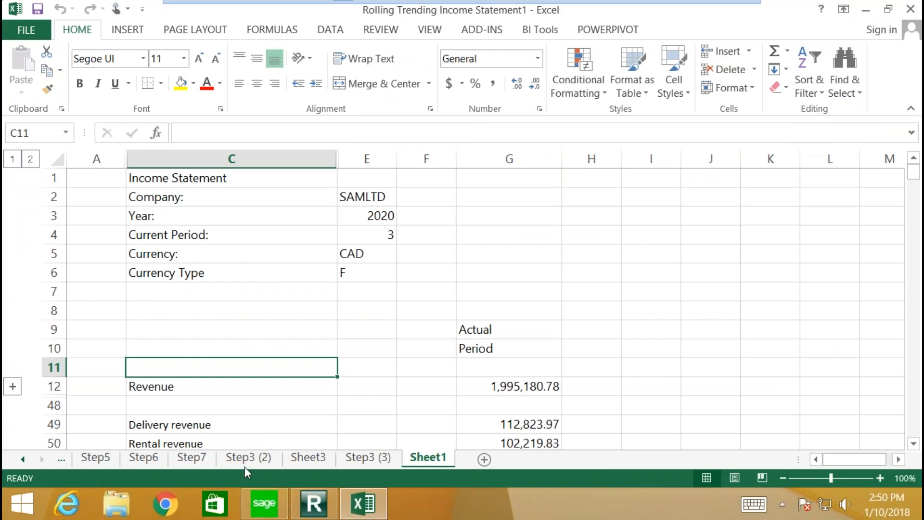
left_click(211, 461)
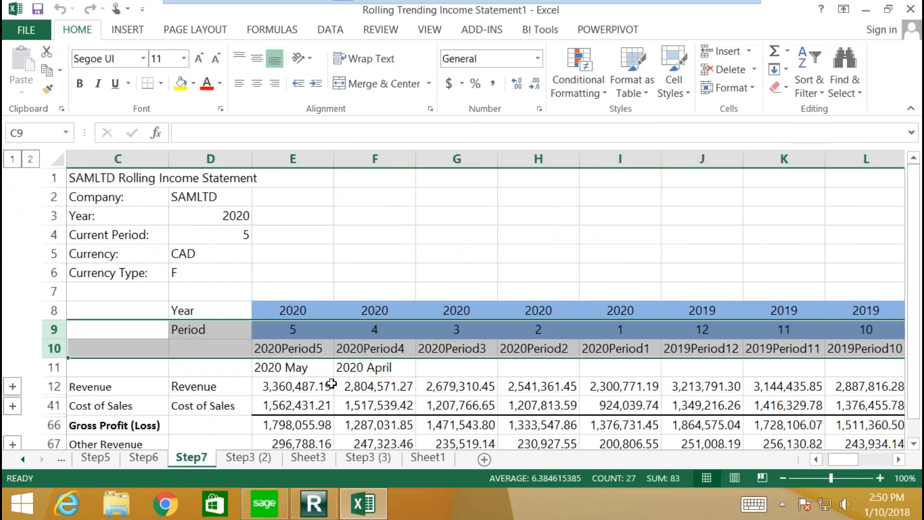
Step: Change the Current Period in D4 to 6 and let the sheet recalculate
left_click(300, 266)
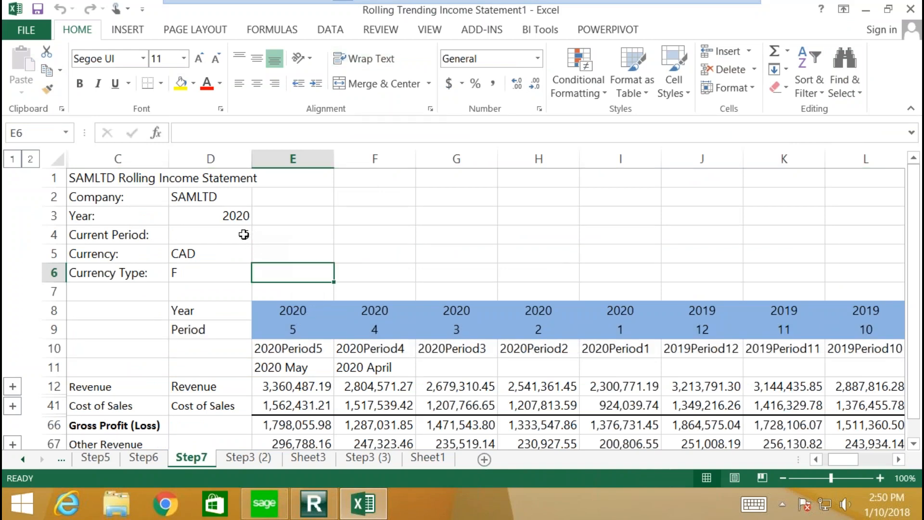
mouse_move(844, 459)
left_mouse_down()
mouse_move(882, 454)
mouse_move(841, 457)
left_mouse_up()
left_click(827, 459)
left_click(241, 235)
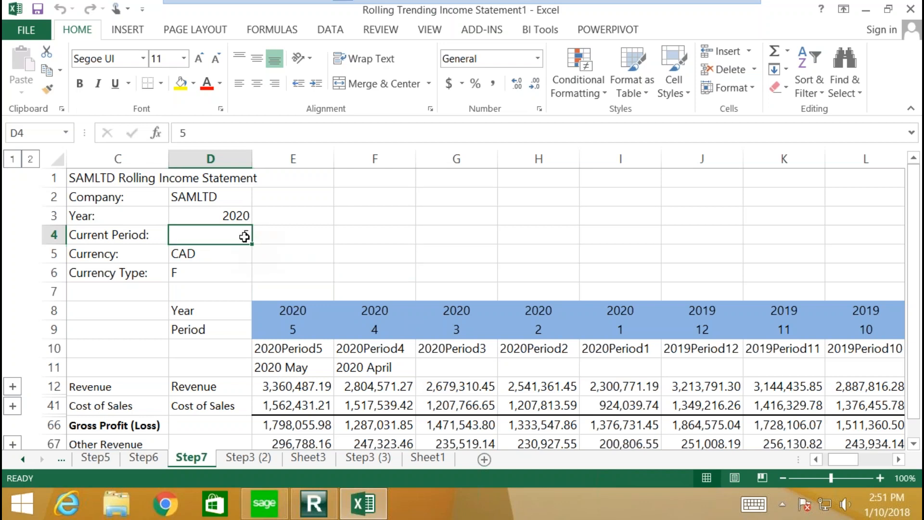
type("6")
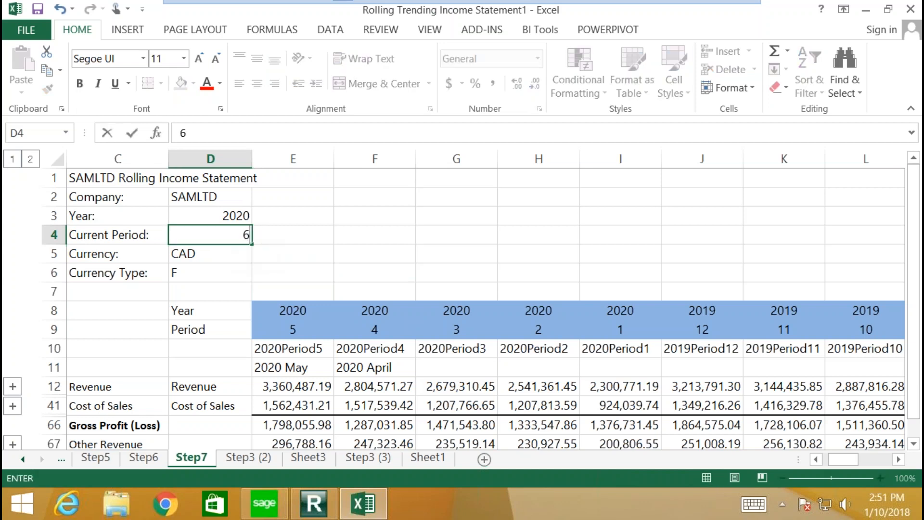
key("Tab")
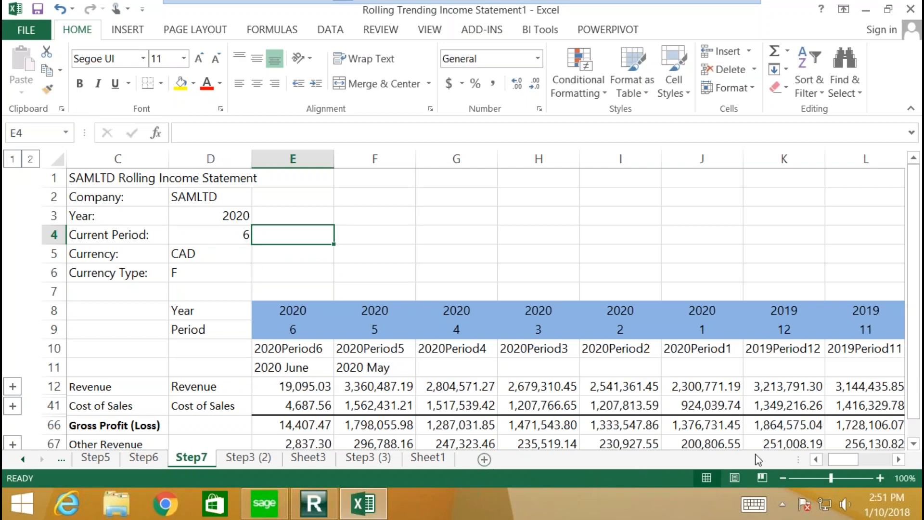
Step: Set the Current Period in D4 to 4 so columns run from 2020 Period4 back to 2019 Period4
mouse_move(832, 464)
left_mouse_down()
mouse_move(866, 471)
mouse_move(831, 460)
left_mouse_up()
left_click(237, 236)
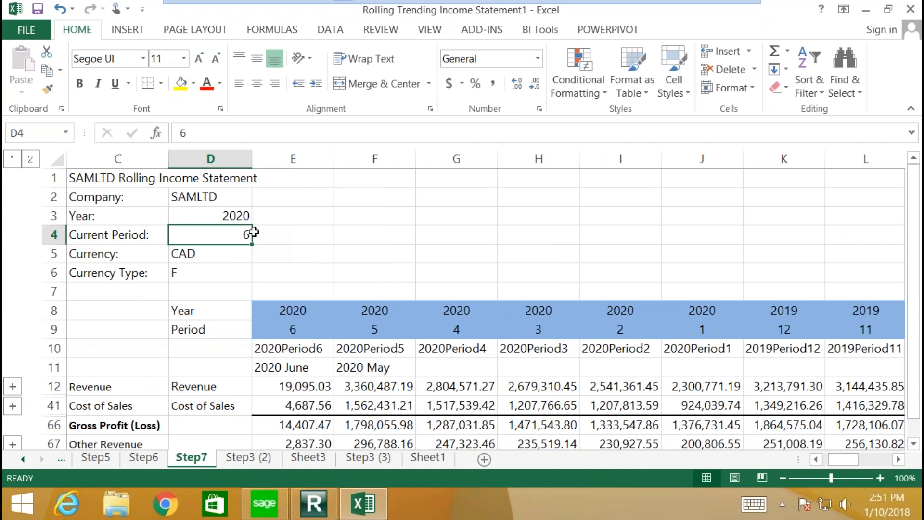
type("4")
key("ctrl+Return")
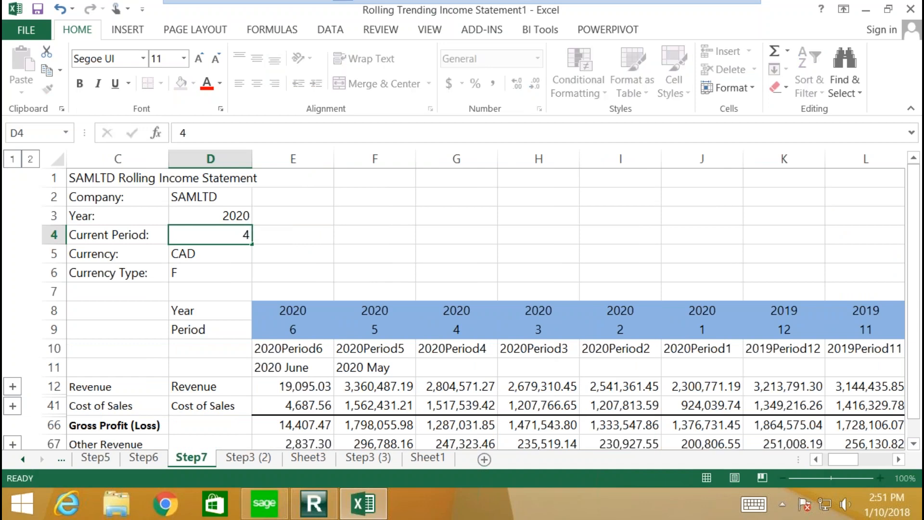
key("Right")
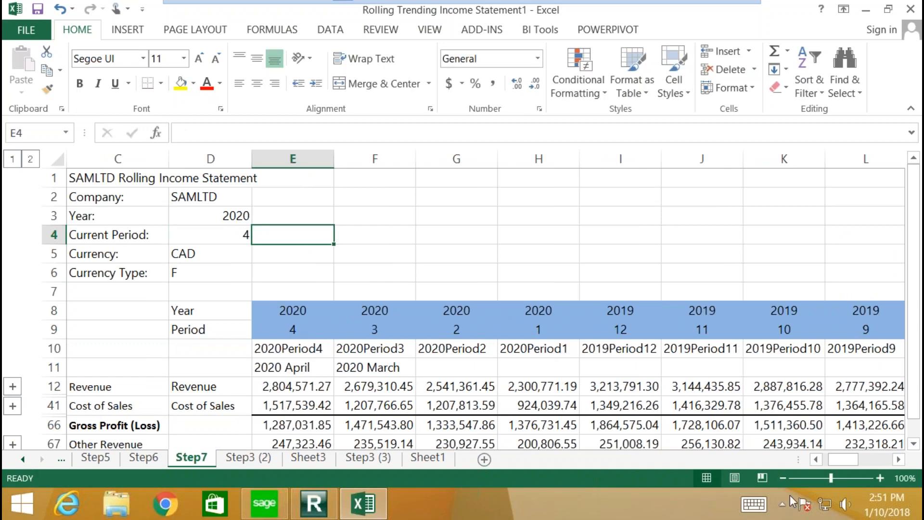
left_click_drag(833, 460, 870, 458)
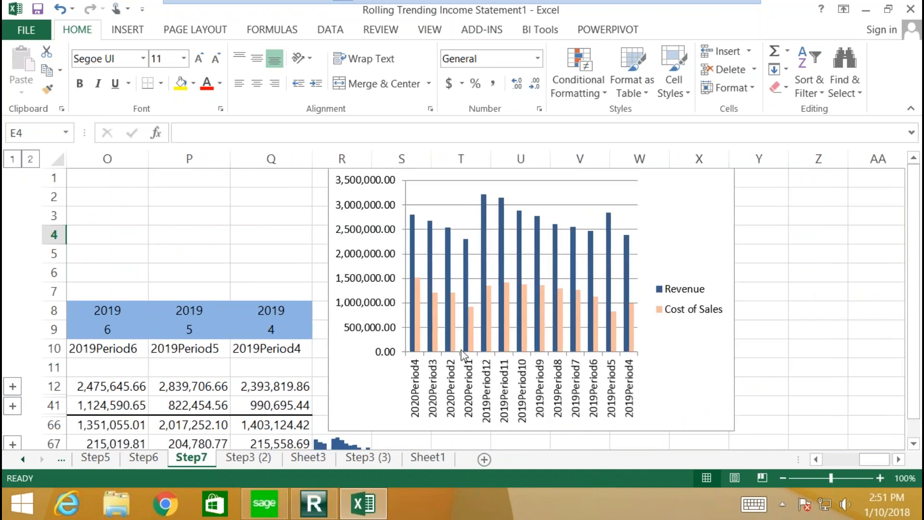
left_click(777, 416)
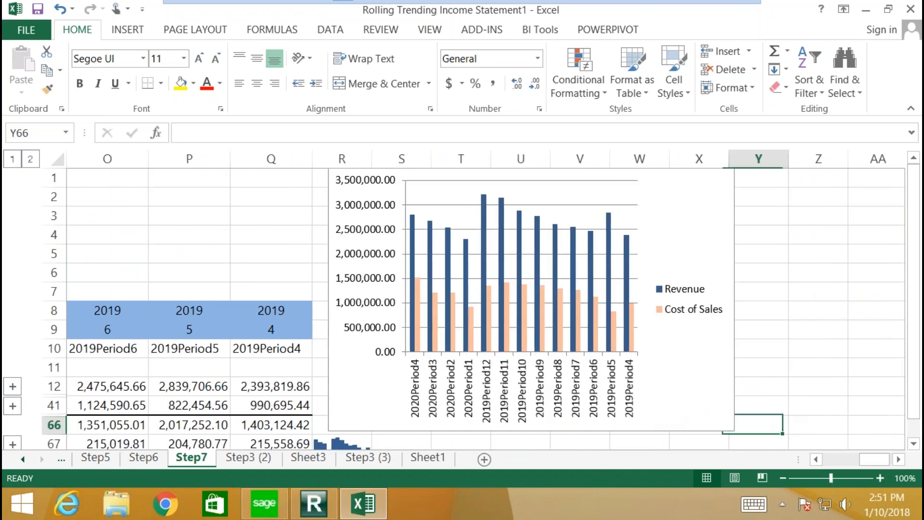
scroll(780, 413, "down", 2)
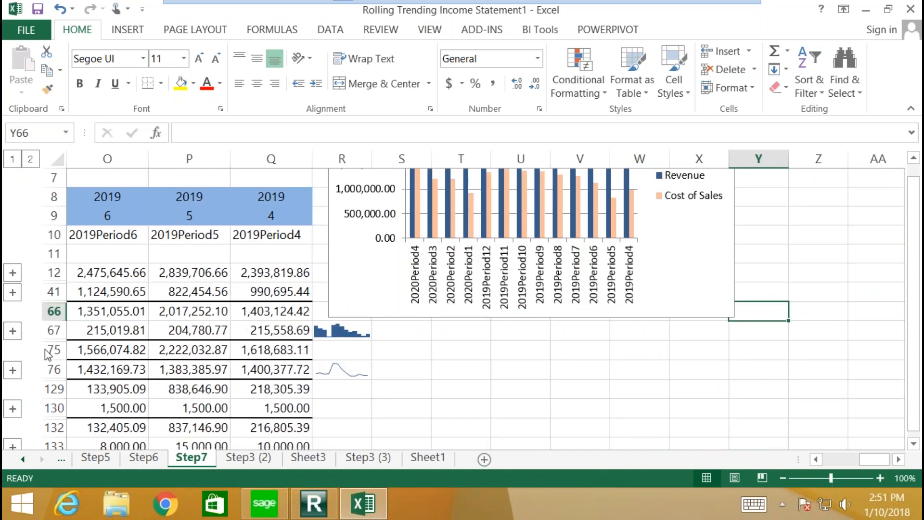
left_click_drag(879, 461, 746, 459)
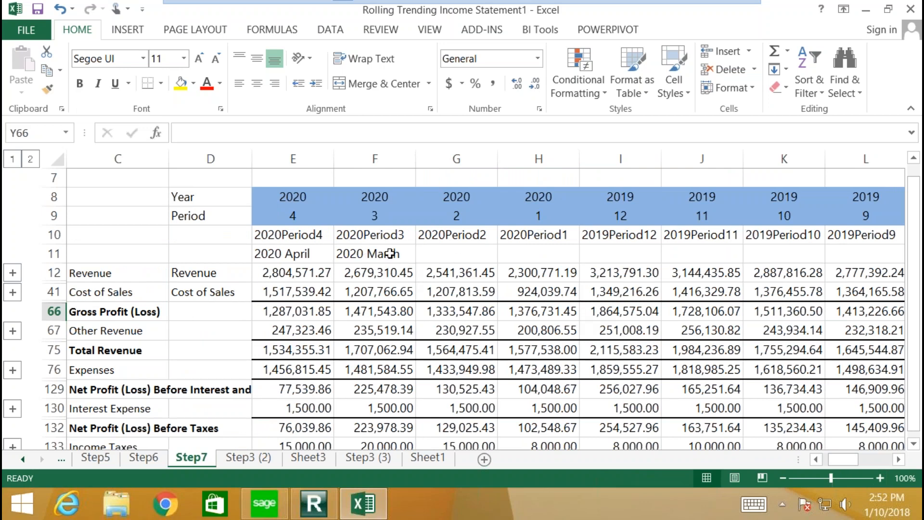
left_click(382, 217)
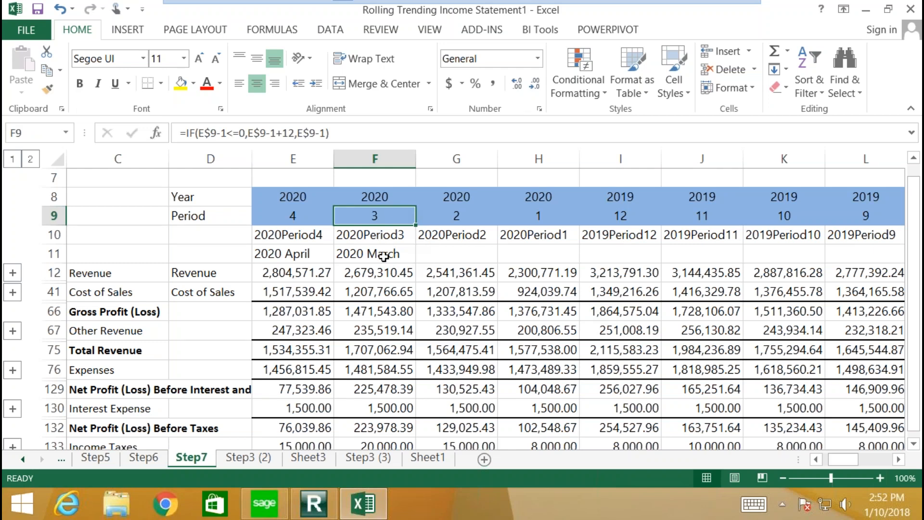
Step: Fill the CONCATENATE month-label formula from F11 across to I11
left_click(366, 258)
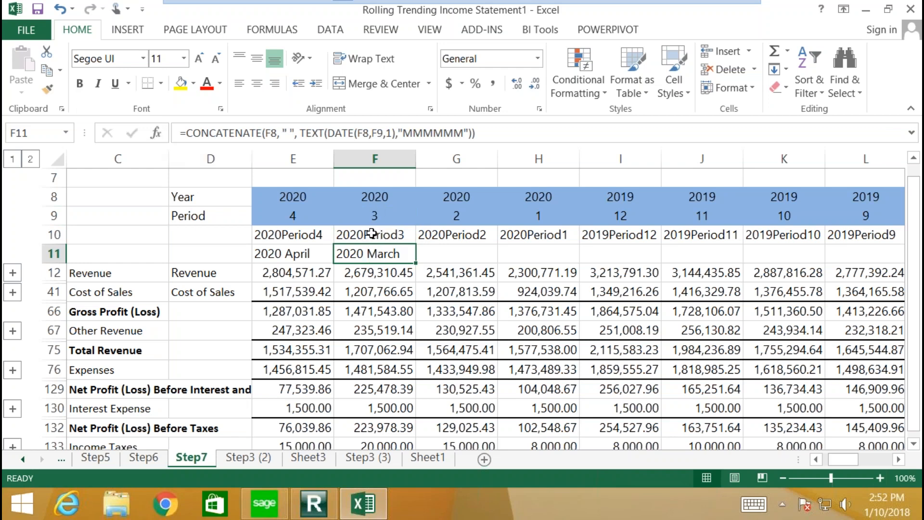
left_click_drag(408, 256, 657, 257)
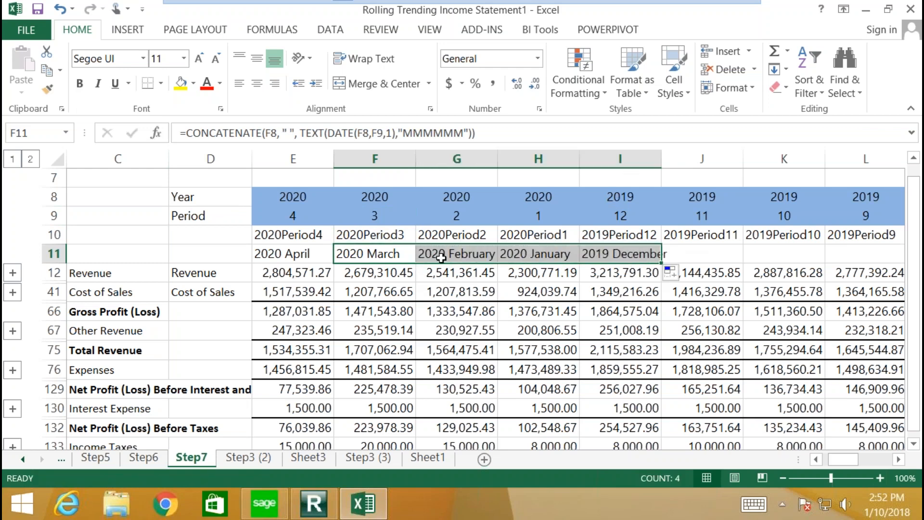
left_click(383, 252)
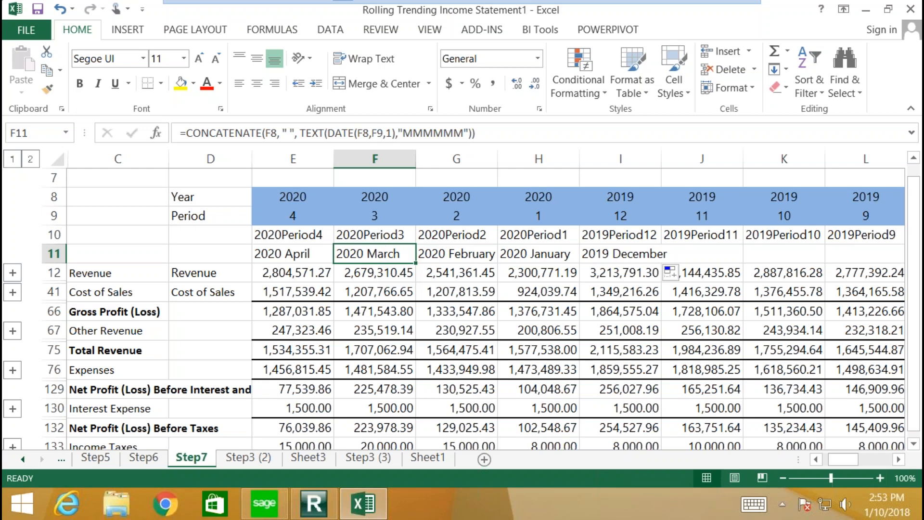
left_click(191, 265)
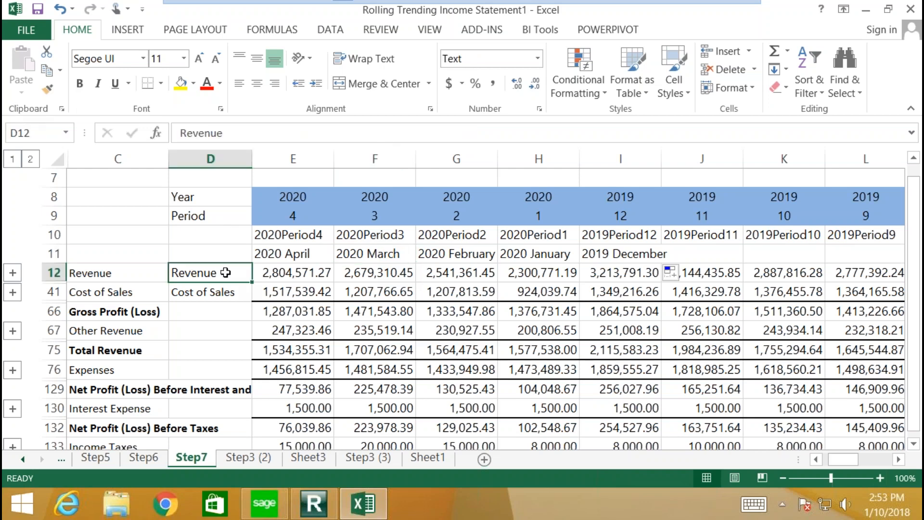
scroll(223, 269, "up", 2)
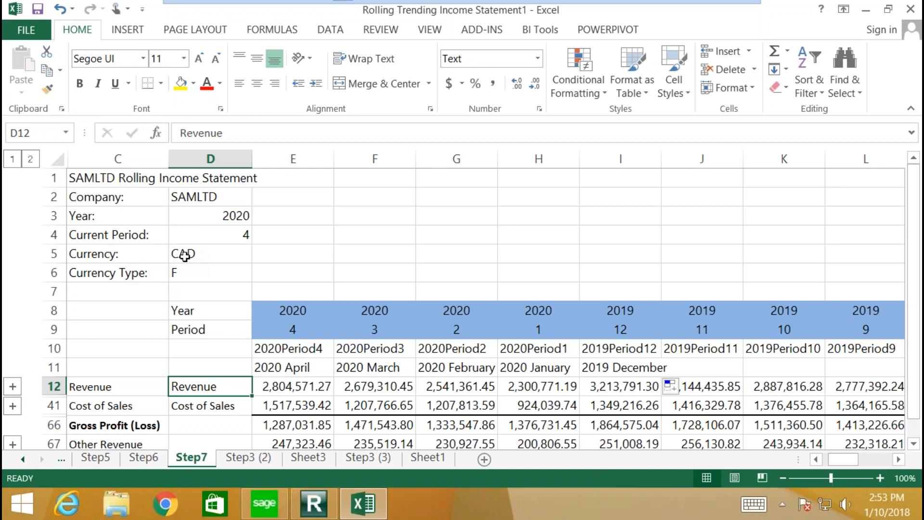
left_click_drag(572, 274, 882, 277)
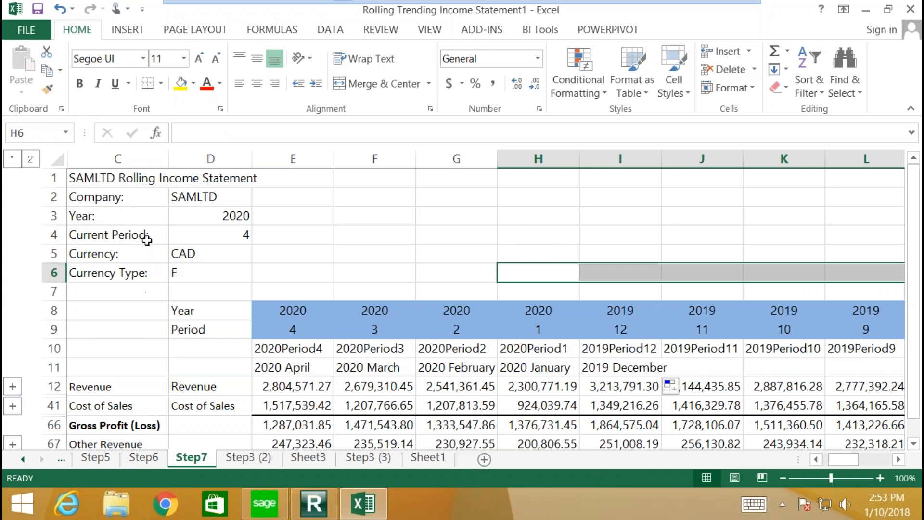
left_click(221, 221)
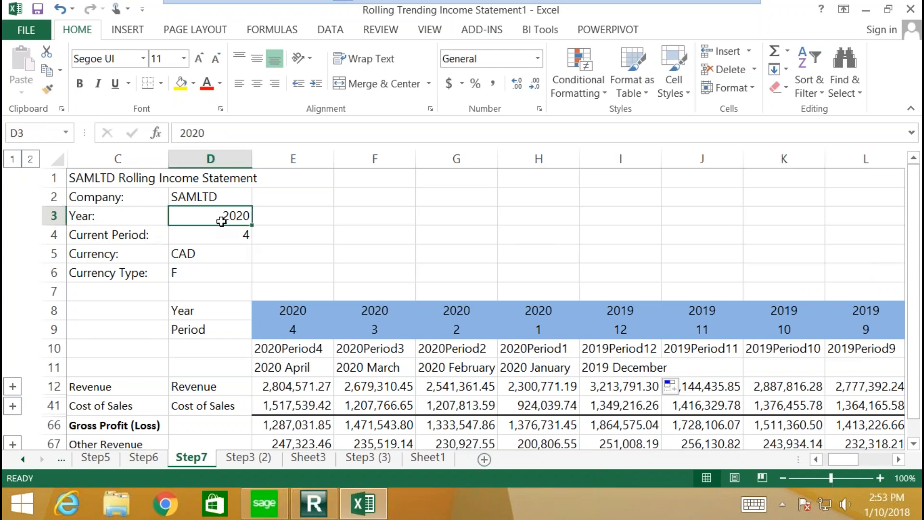
Step: Change the Year in D3 to 2019 so columns recalculate from 2019 Period4 back to 2018 Period9
type("21")
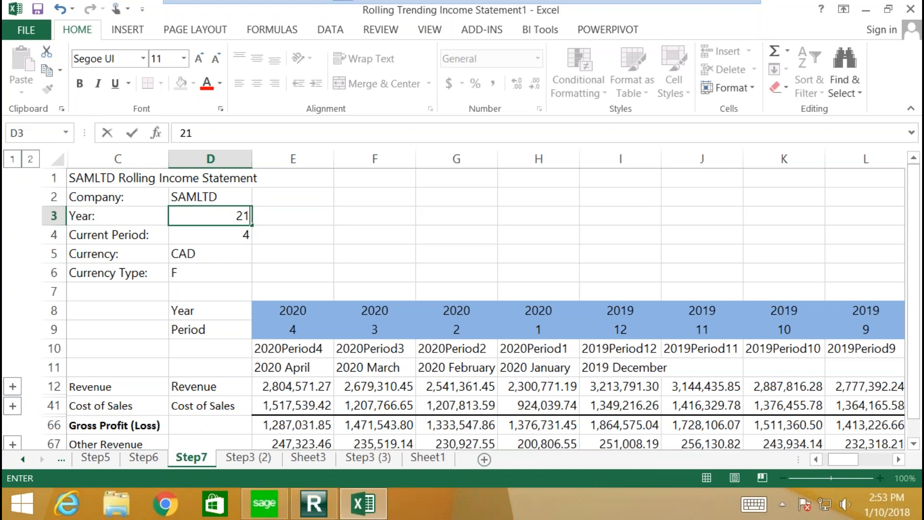
key("BackSpace")
type("019")
key("ctrl+Return")
left_click(292, 216)
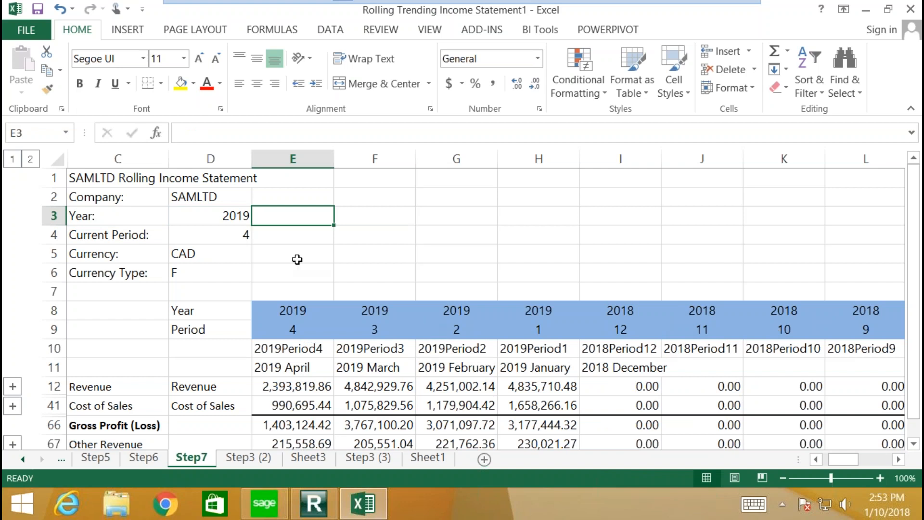
left_click(218, 246)
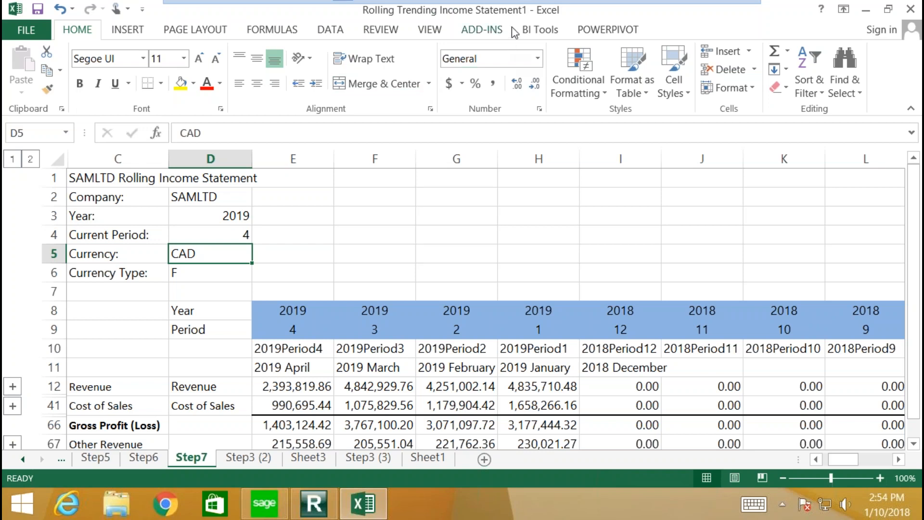
Step: Open Manage Instructions from BI Tools and select the Executives distribution instruction
left_click(531, 31)
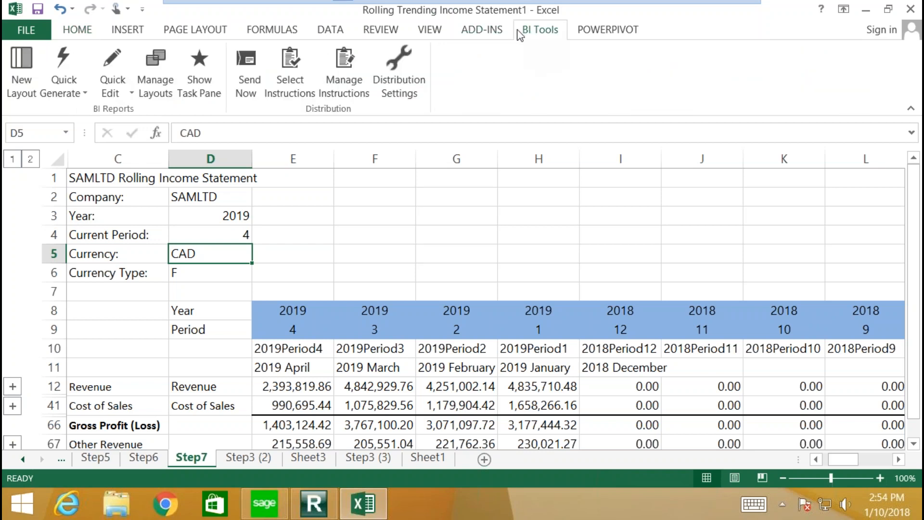
left_click(351, 79)
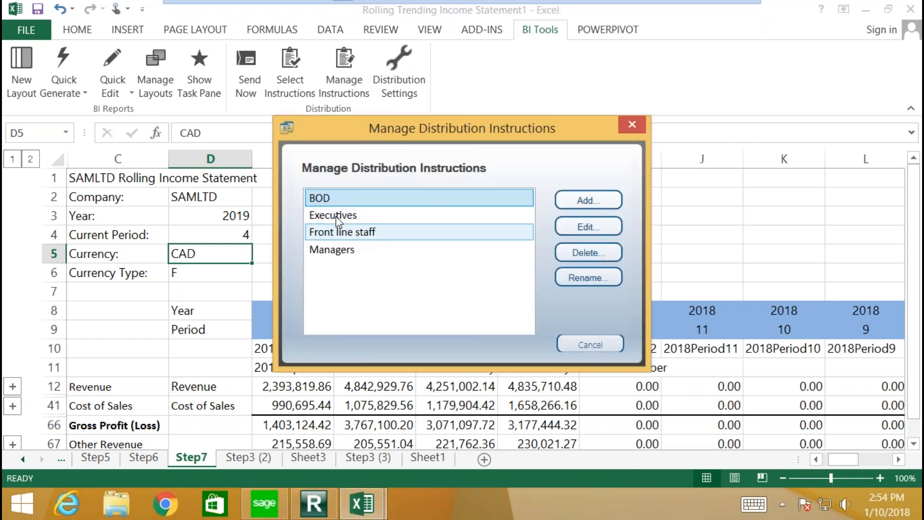
left_click(343, 214)
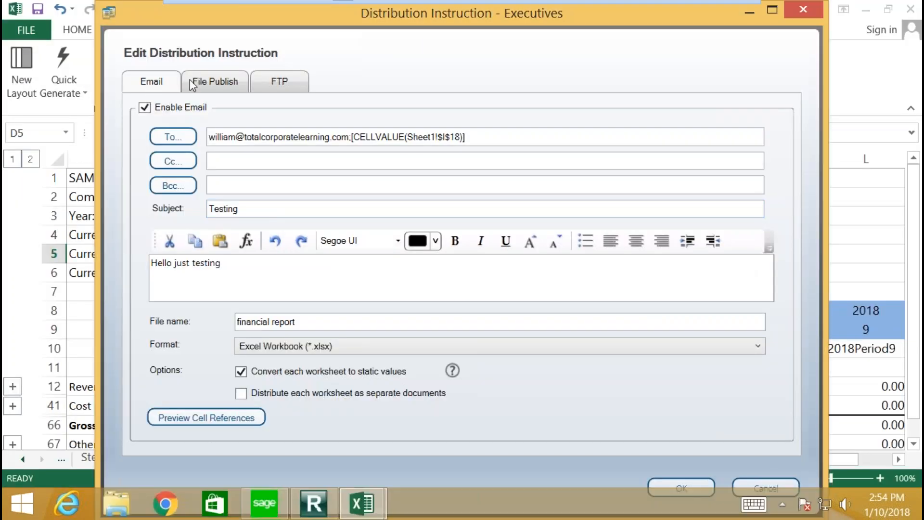
Step: Review the File Publish and FTP settings, enable File Publish for Executives, and return to Email
left_click(235, 79)
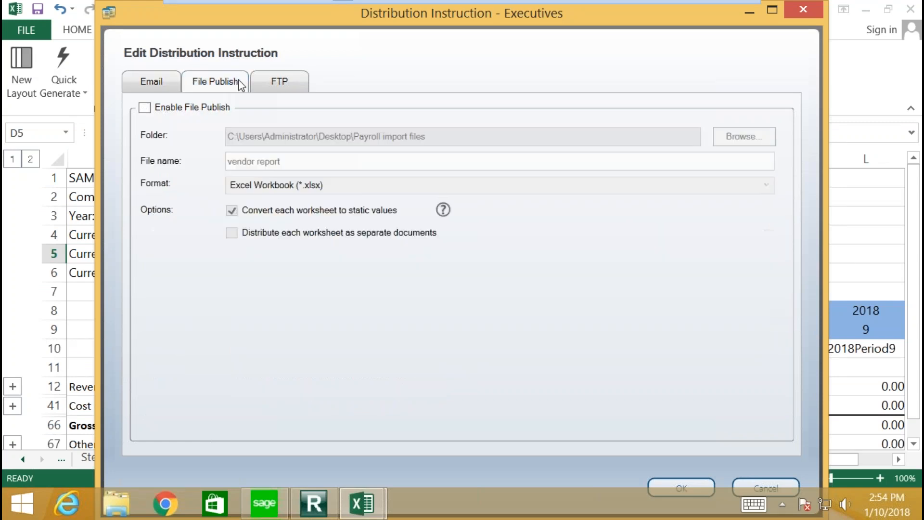
left_click(275, 80)
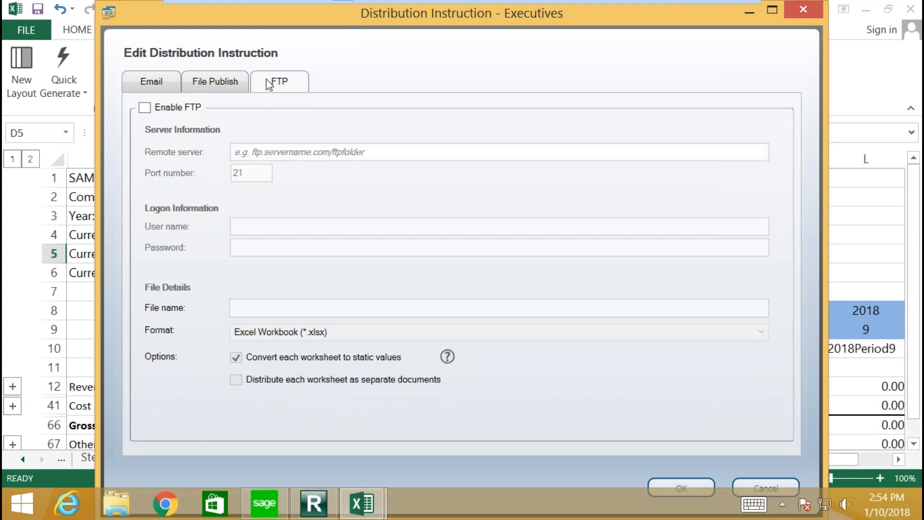
left_click(160, 88)
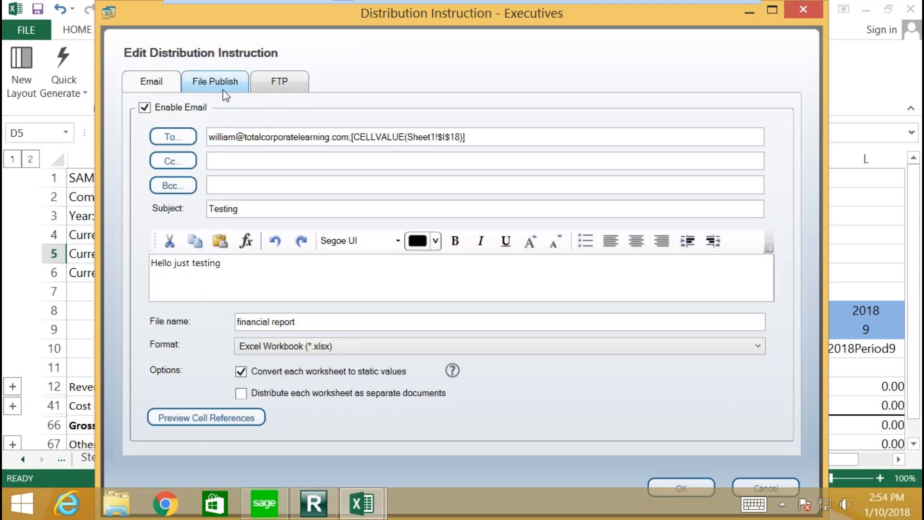
left_click(222, 89)
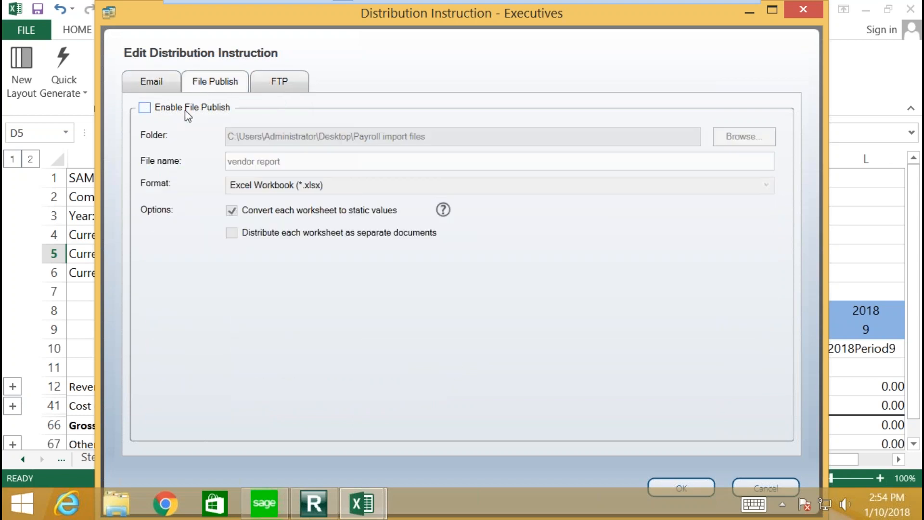
left_click(145, 107)
left_click(158, 85)
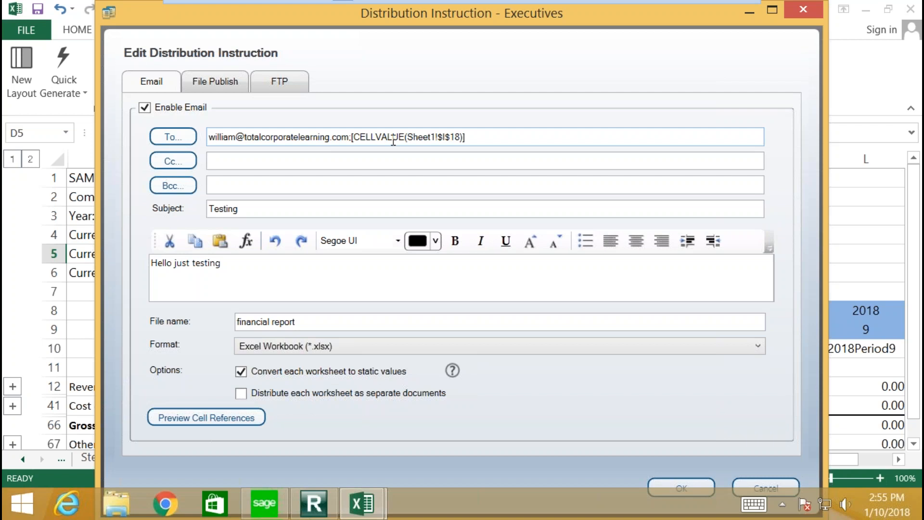
Step: Edit the email message body, then close the Executives instruction and save the changes
left_click(239, 270)
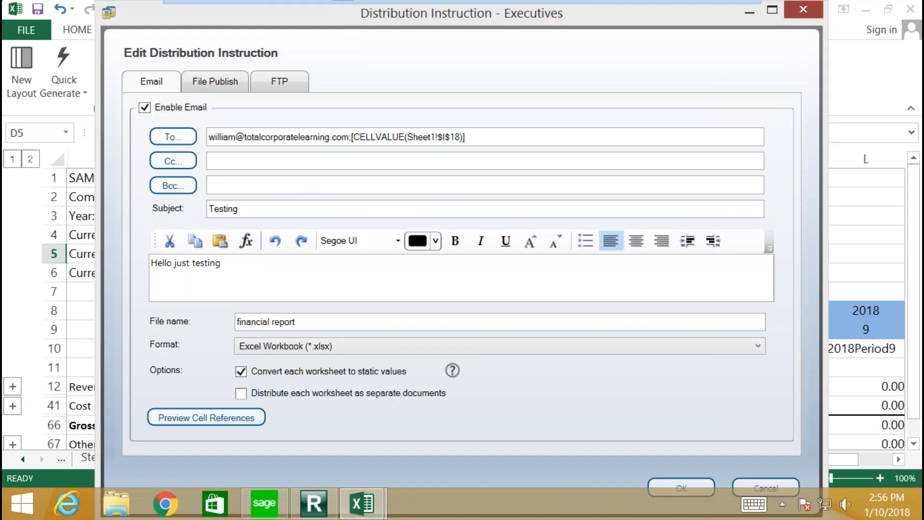
left_click(803, 9)
left_click(414, 325)
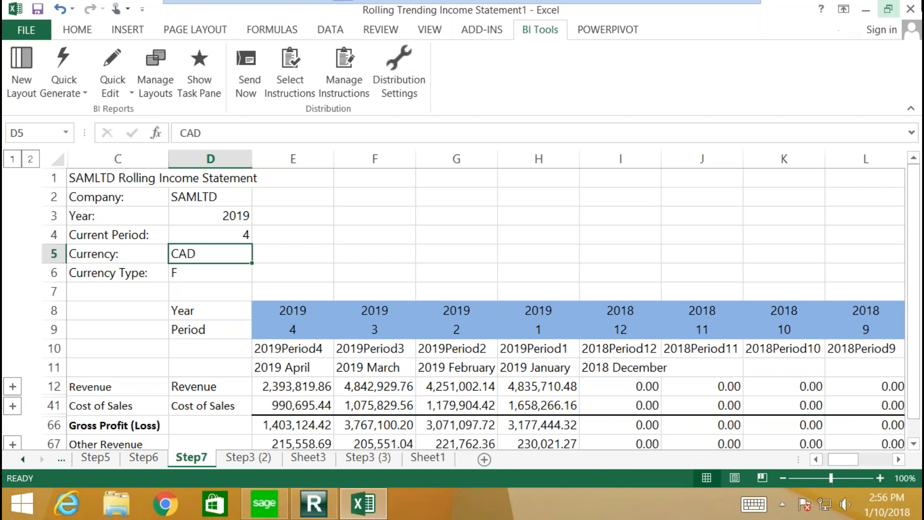
Step: Minimize VMware and show slide 8, Intelligence Reporting, in Reading View
mouse_move(628, 15)
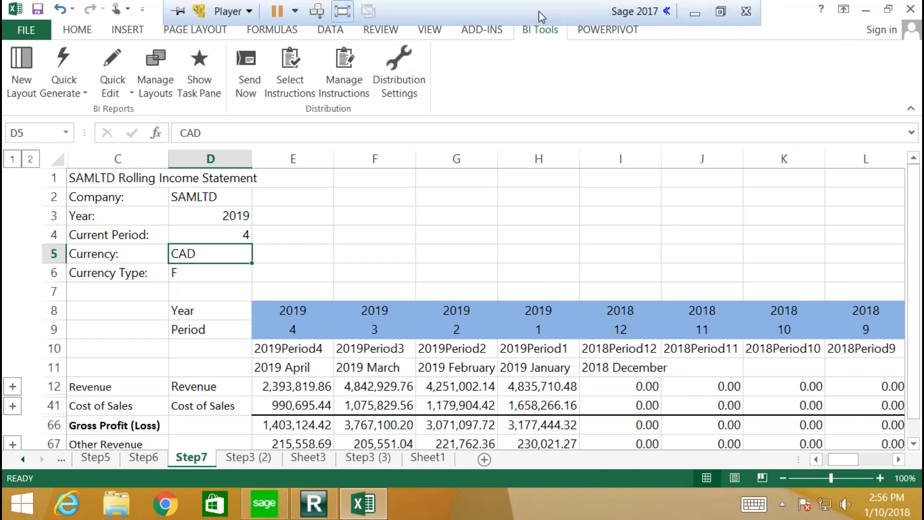
left_click(695, 15)
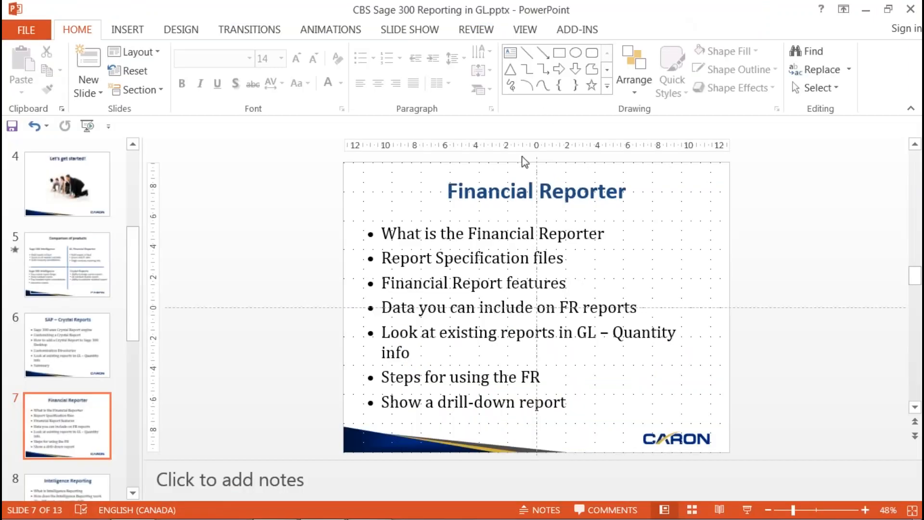
left_click(570, 386)
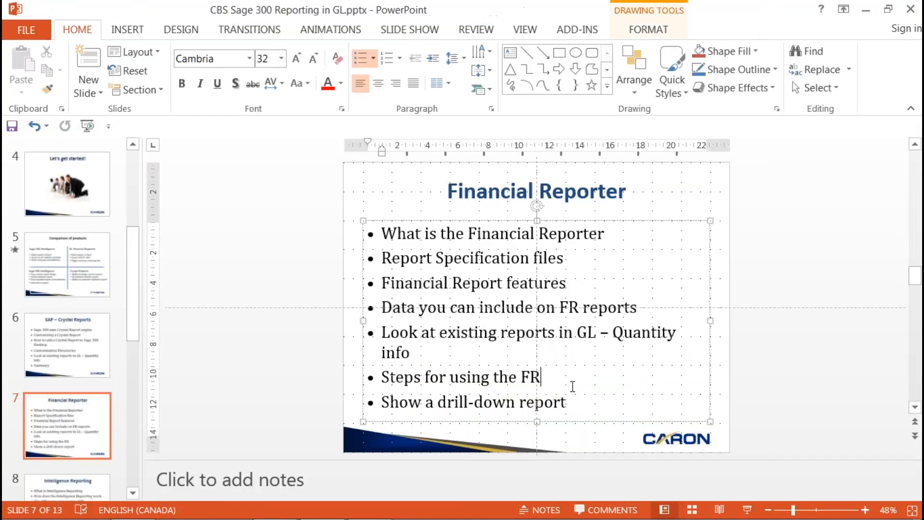
scroll(84, 457, "down", 2)
left_click(82, 462)
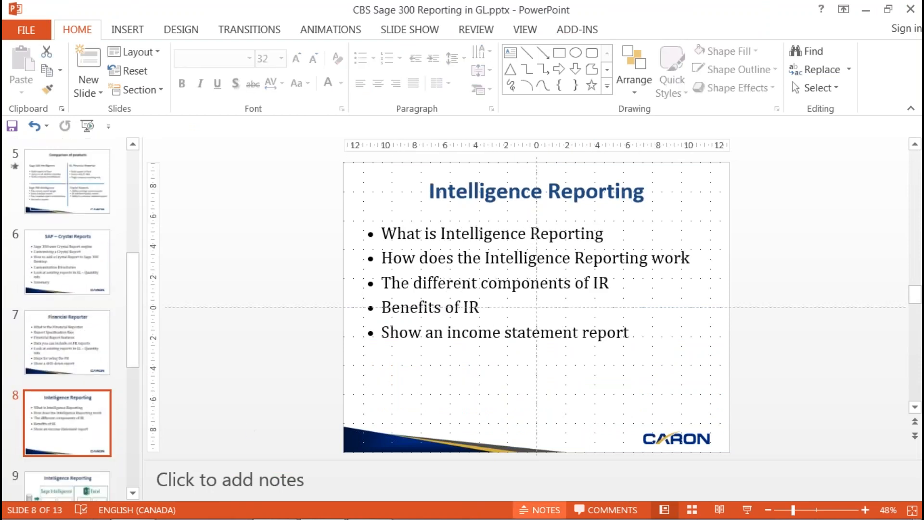
left_click(714, 510)
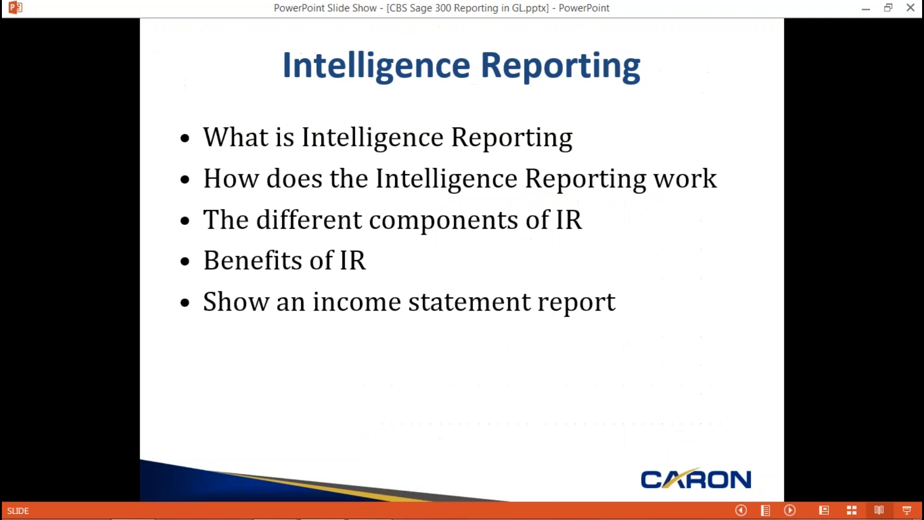